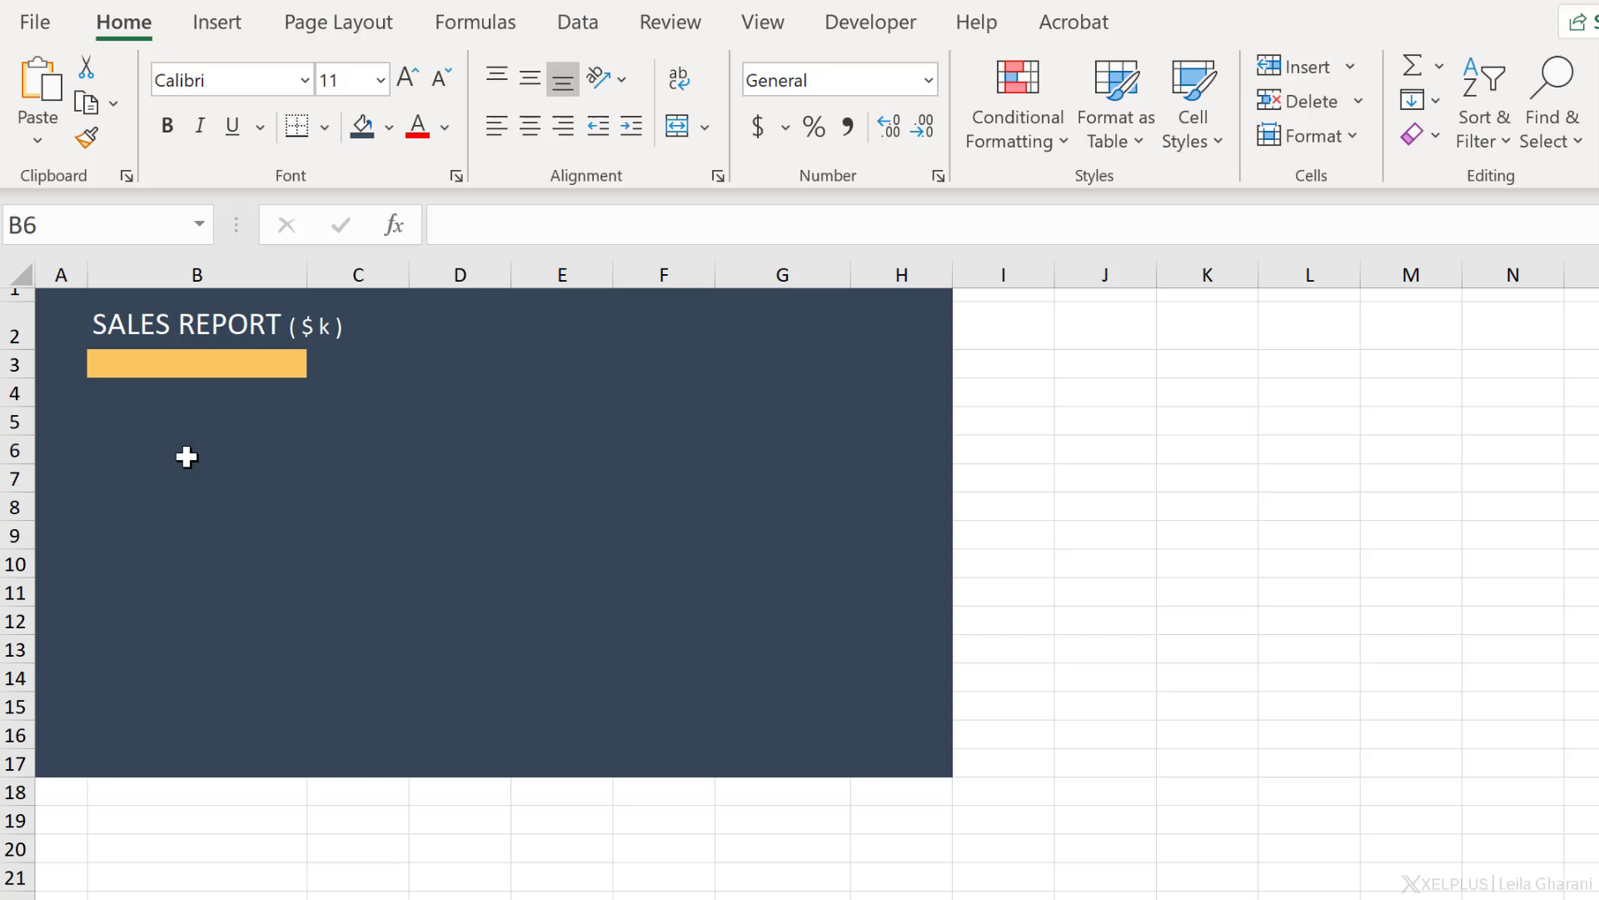
# Review the app names WenCaL, Blend and Voltage on Calculations, then return to Dashboard
pyautogui.click(186, 454)
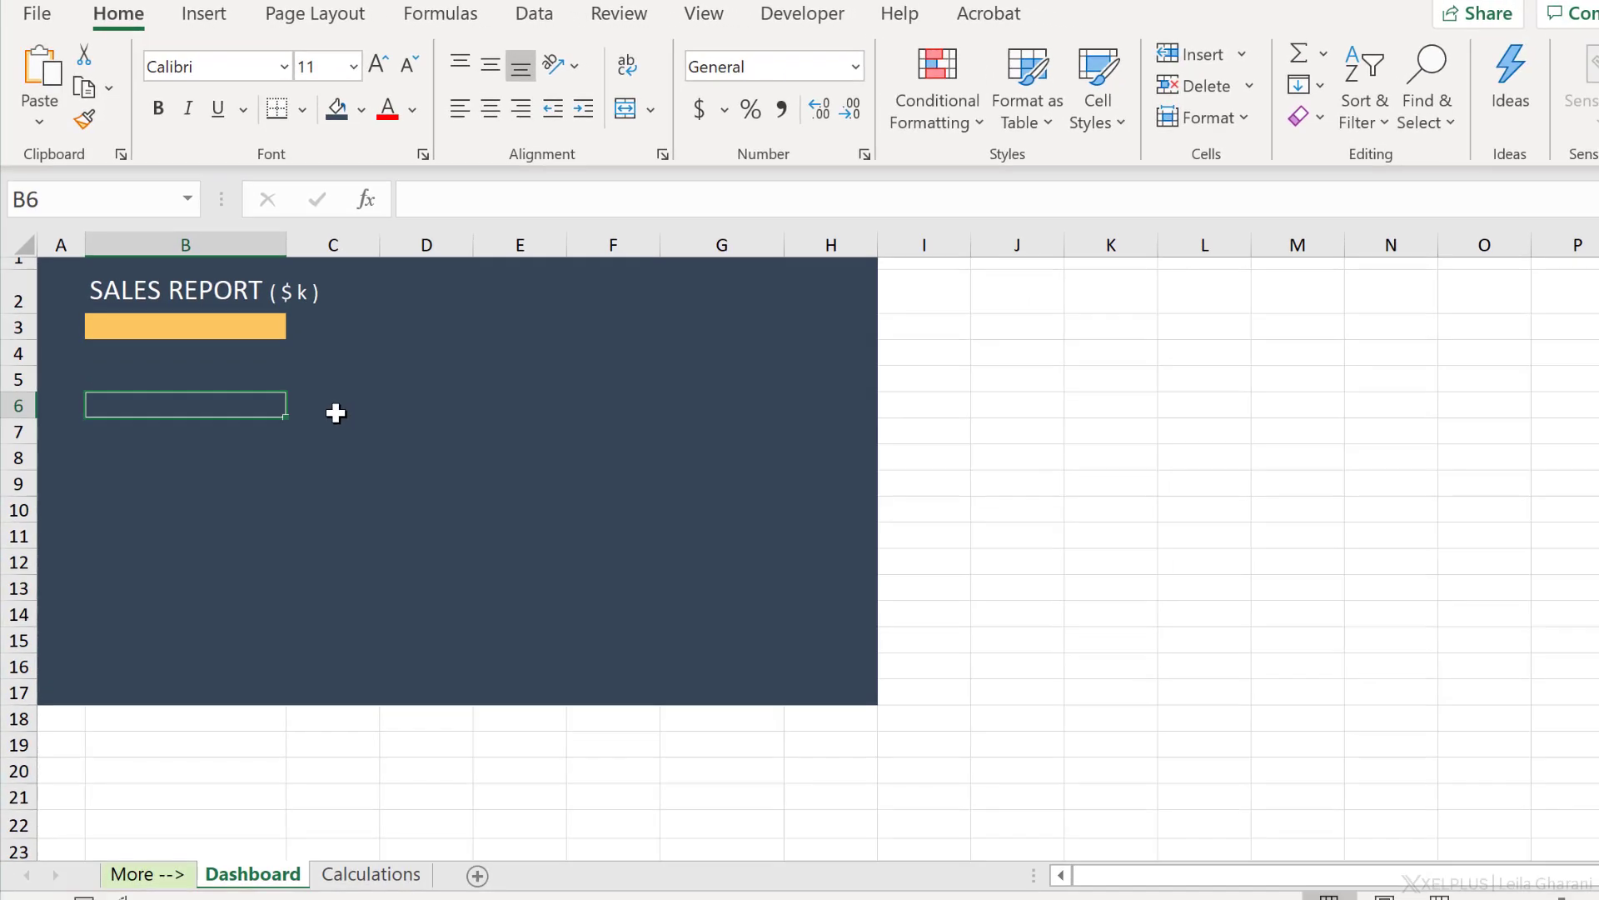
pyautogui.click(355, 876)
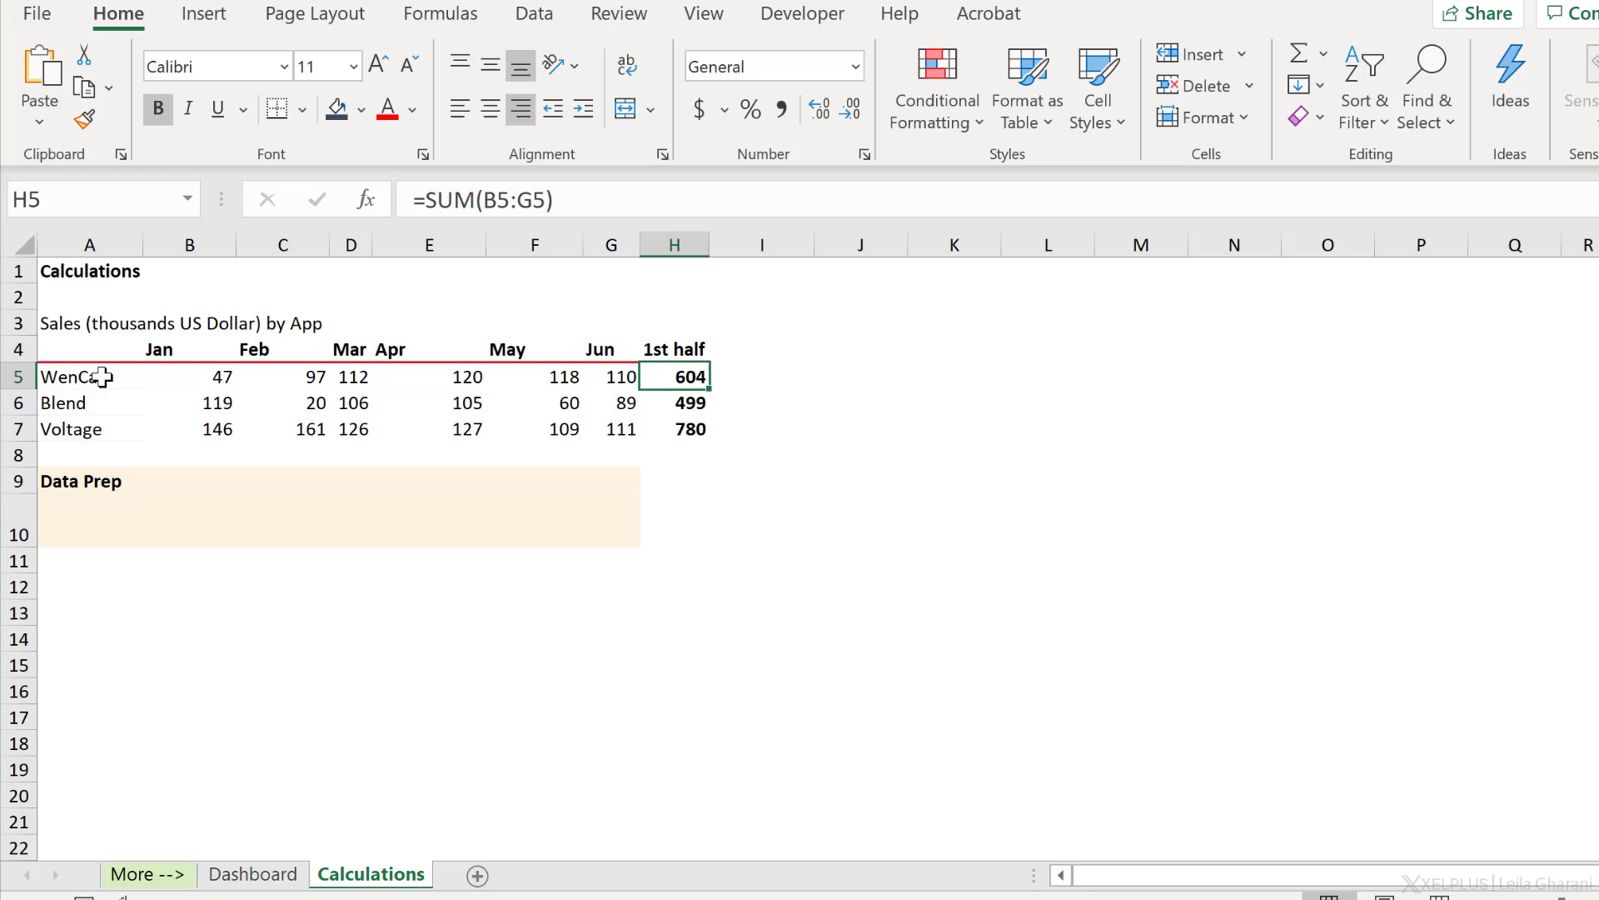
pyautogui.moveTo(100, 377); pyautogui.dragTo(86, 428)
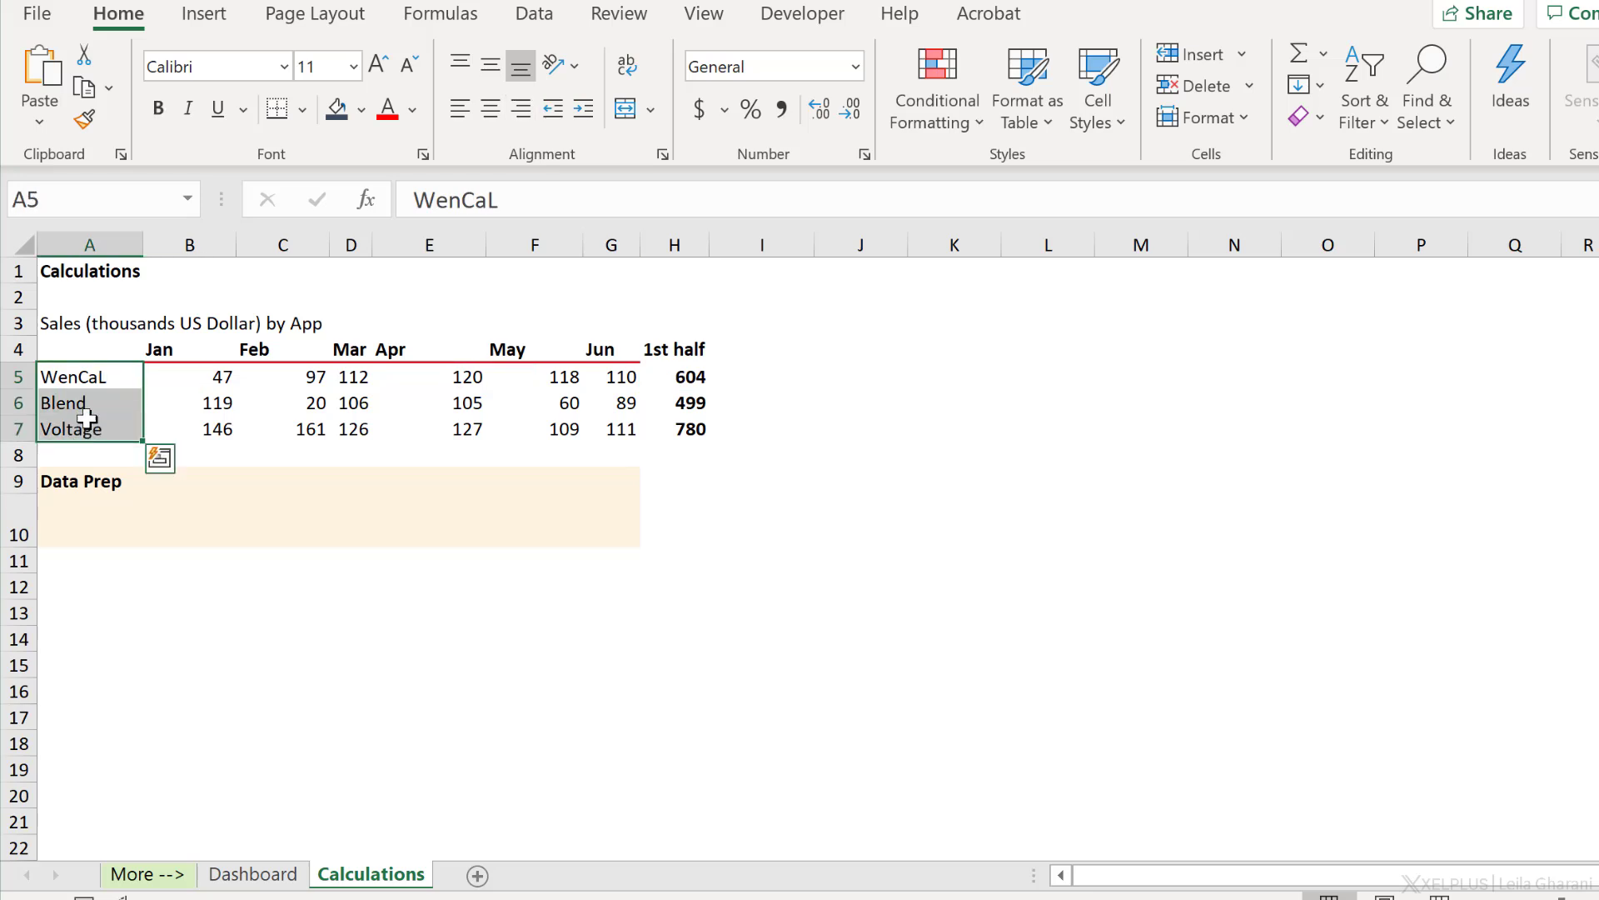
pyautogui.click(100, 372)
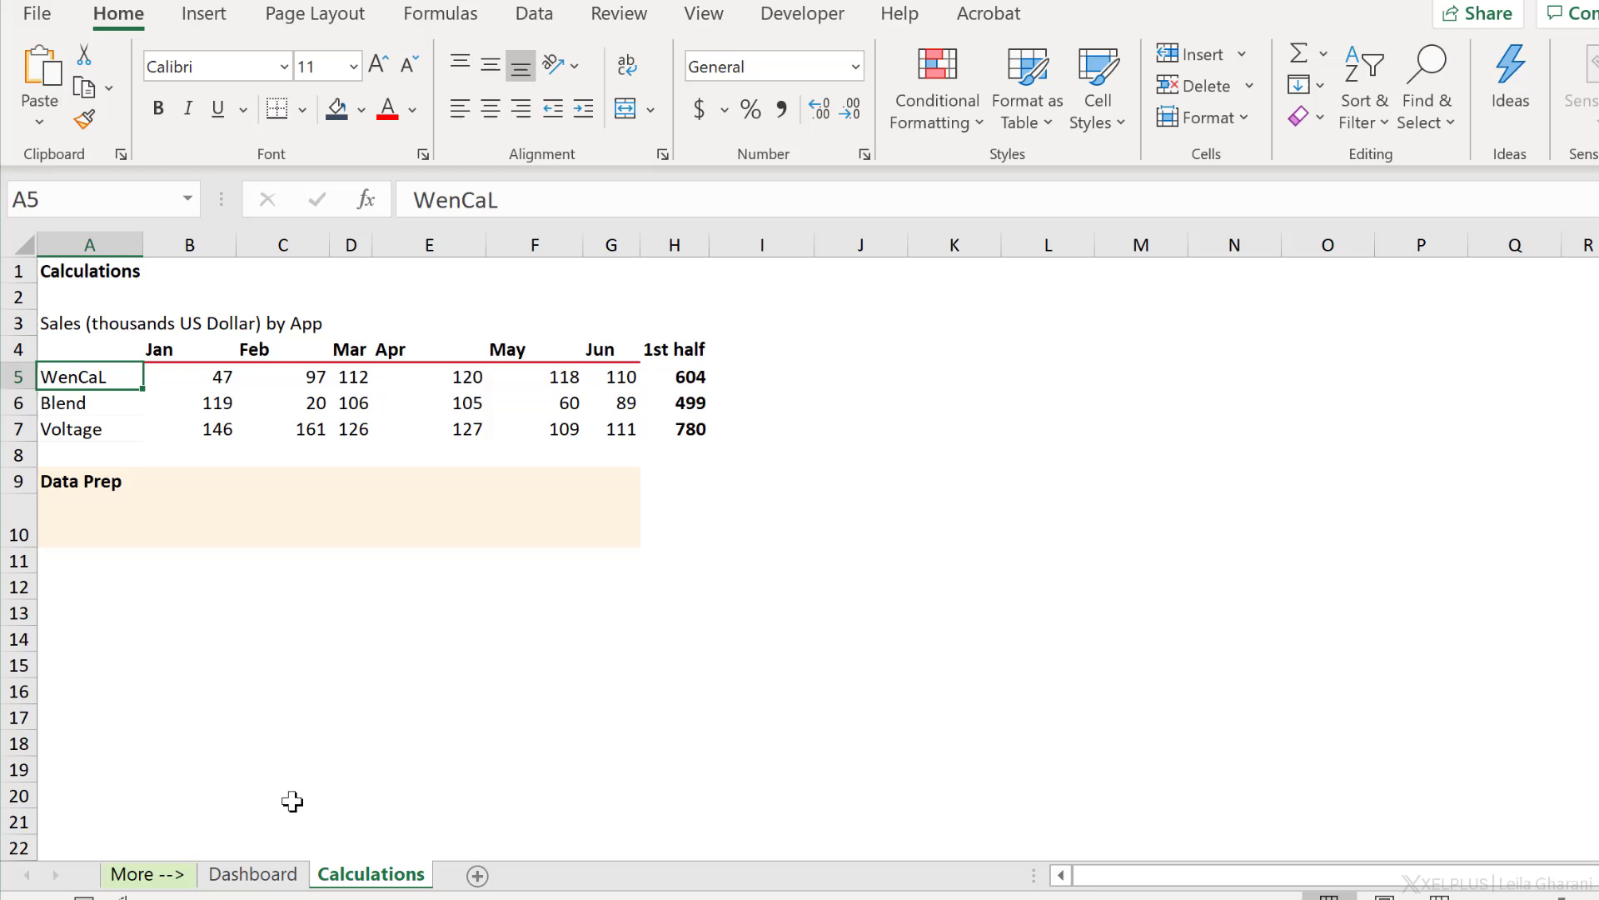
pyautogui.click(252, 874)
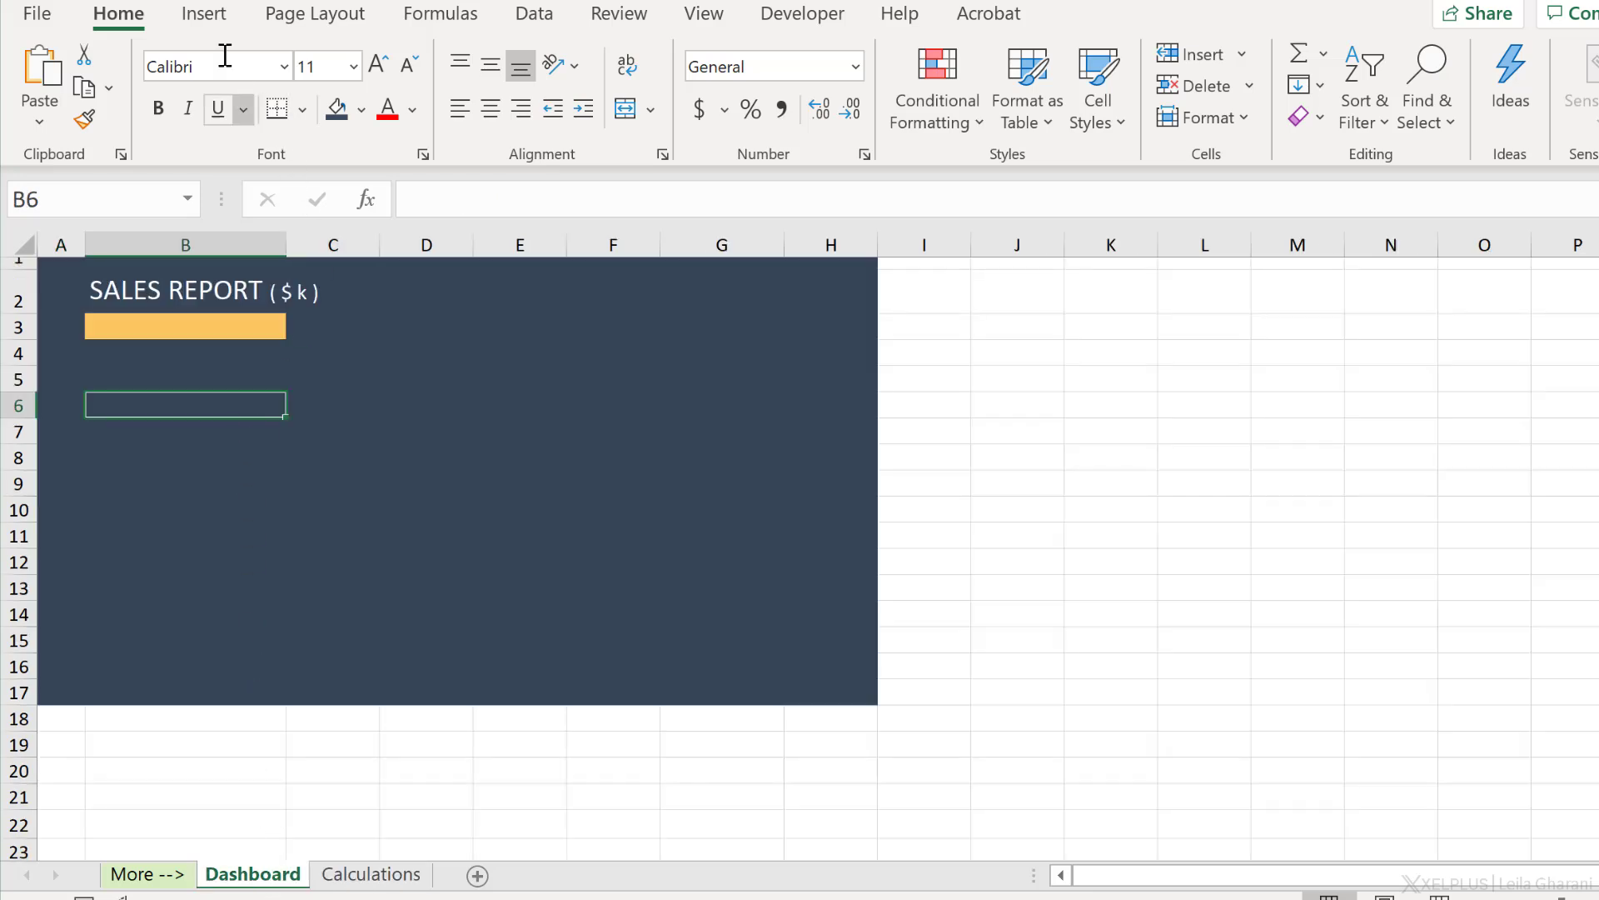
# Pick the Chevron Accent Process layout from the SmartArt gallery's Process category
pyautogui.click(203, 13)
pyautogui.click(311, 112)
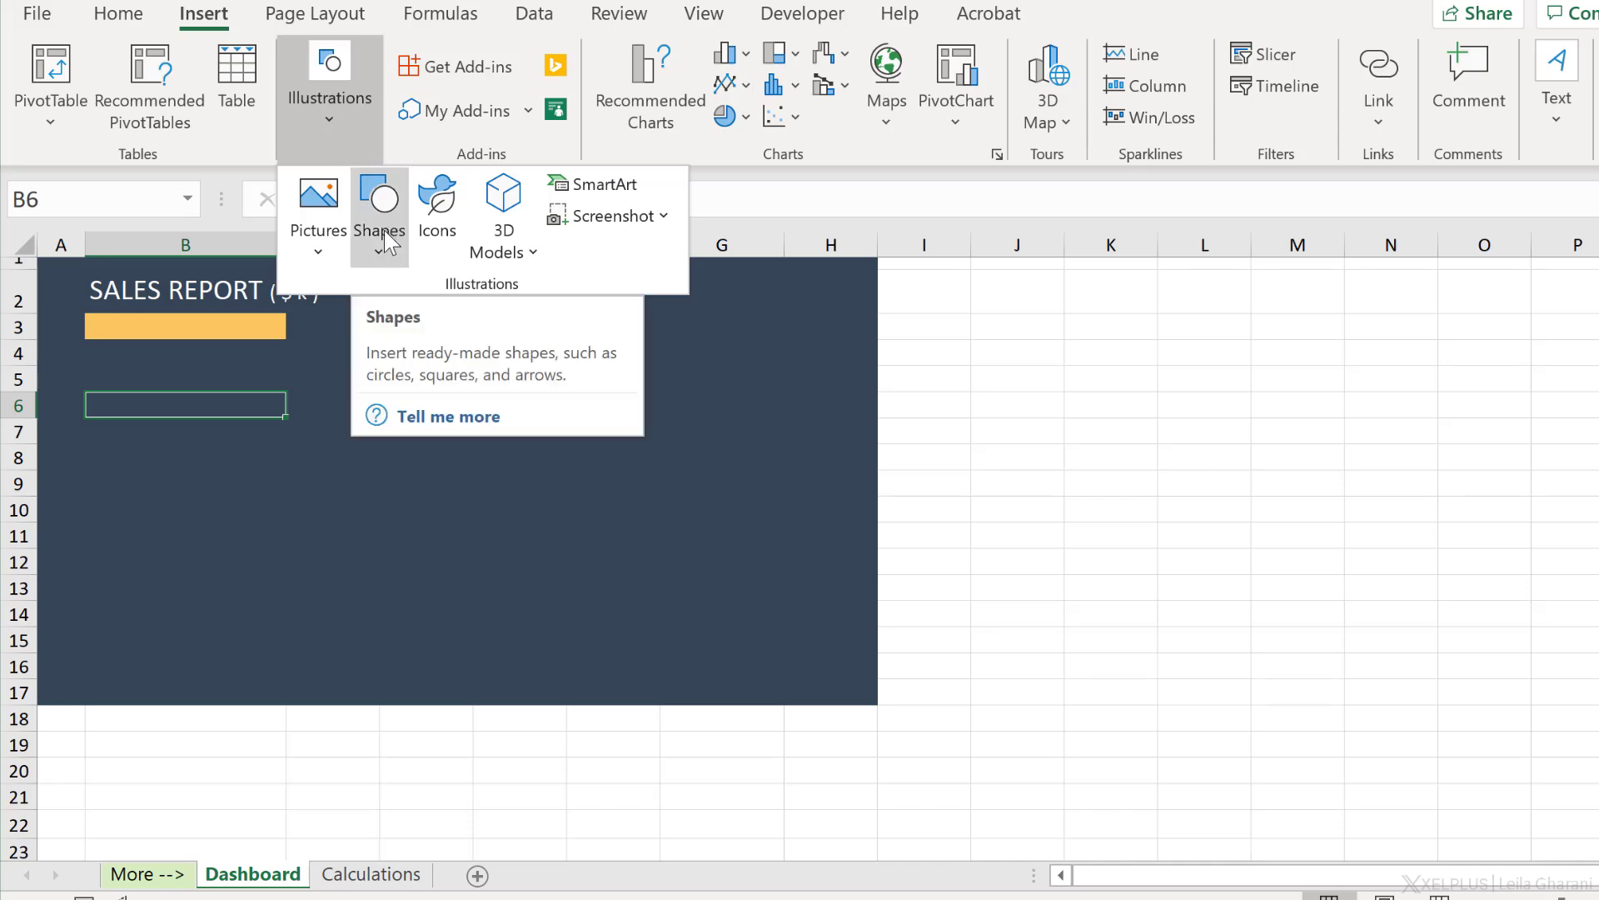
pyautogui.click(603, 190)
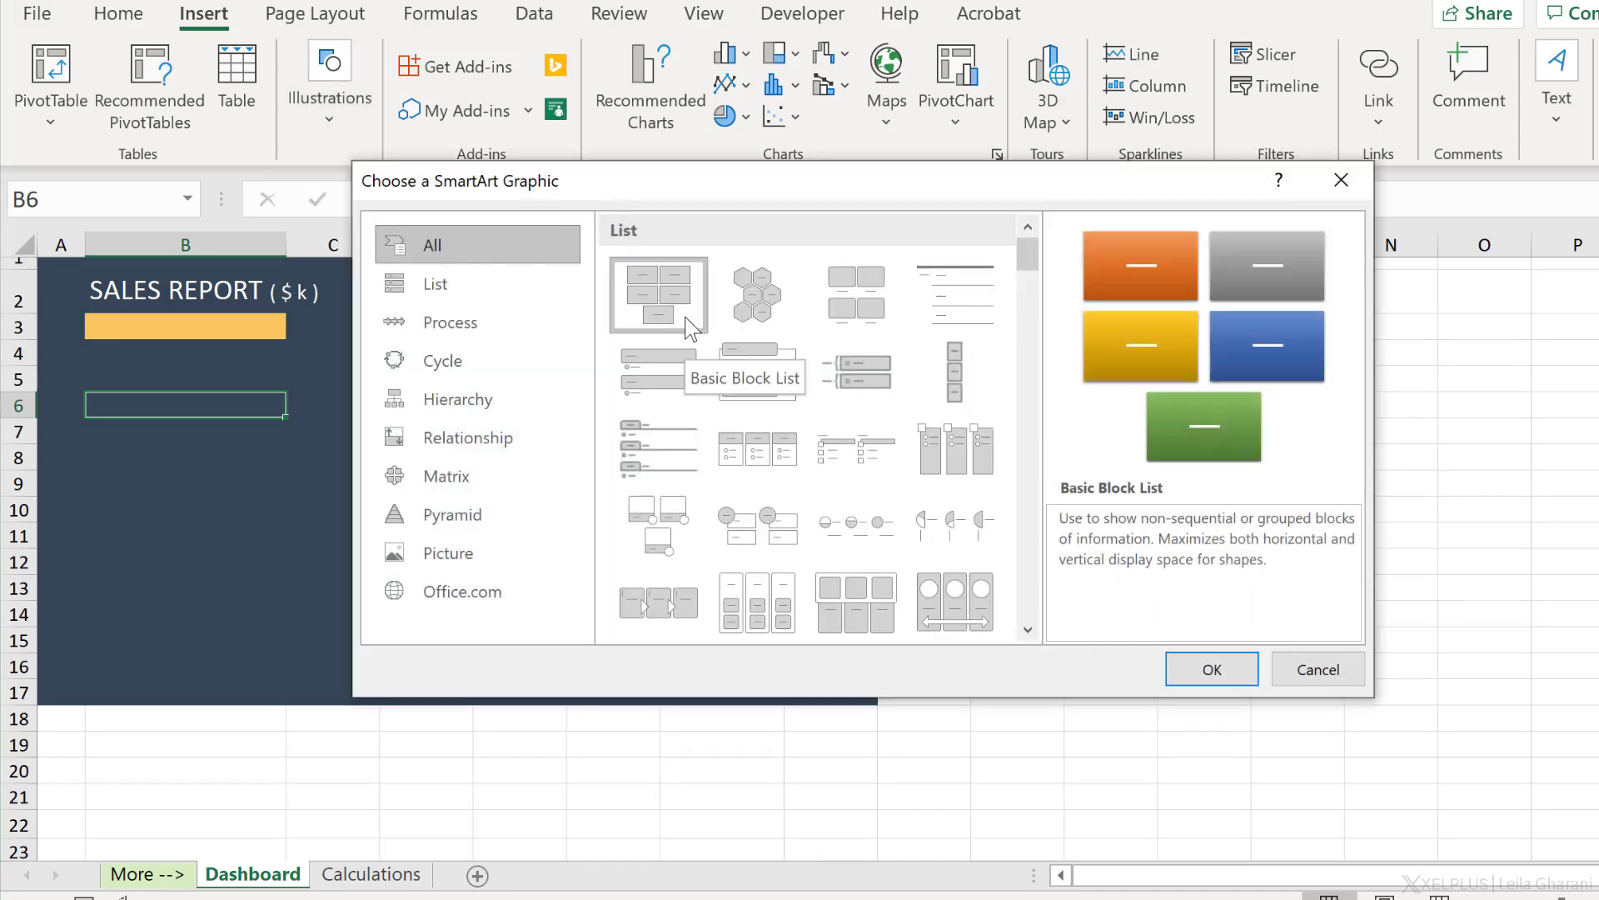
pyautogui.scroll(-3, 688, 327)
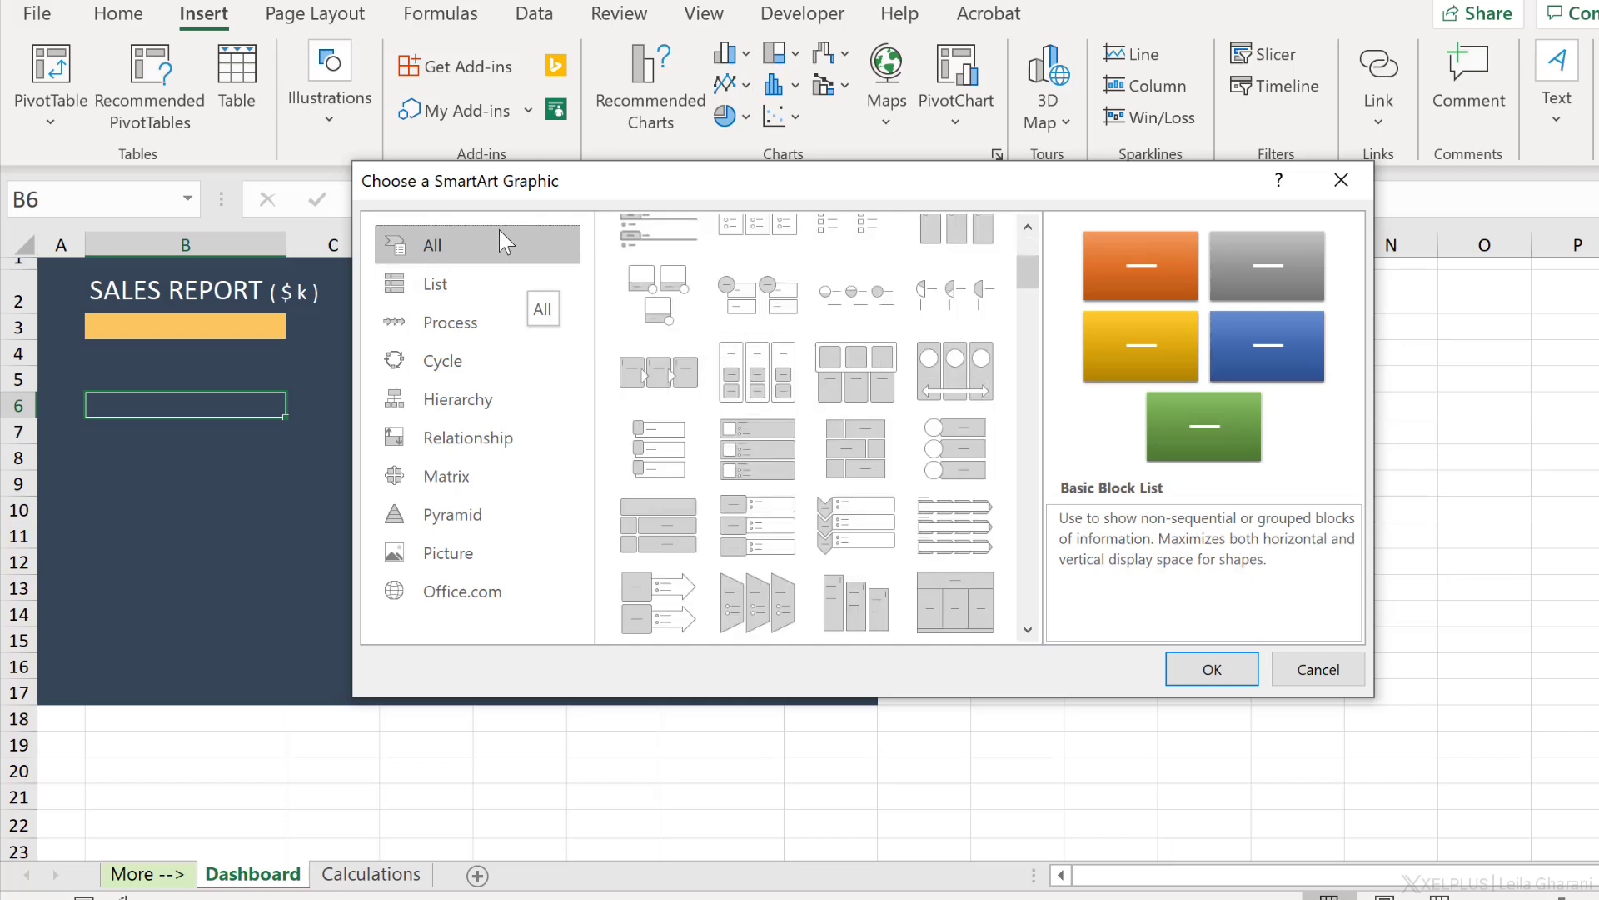
pyautogui.click(458, 323)
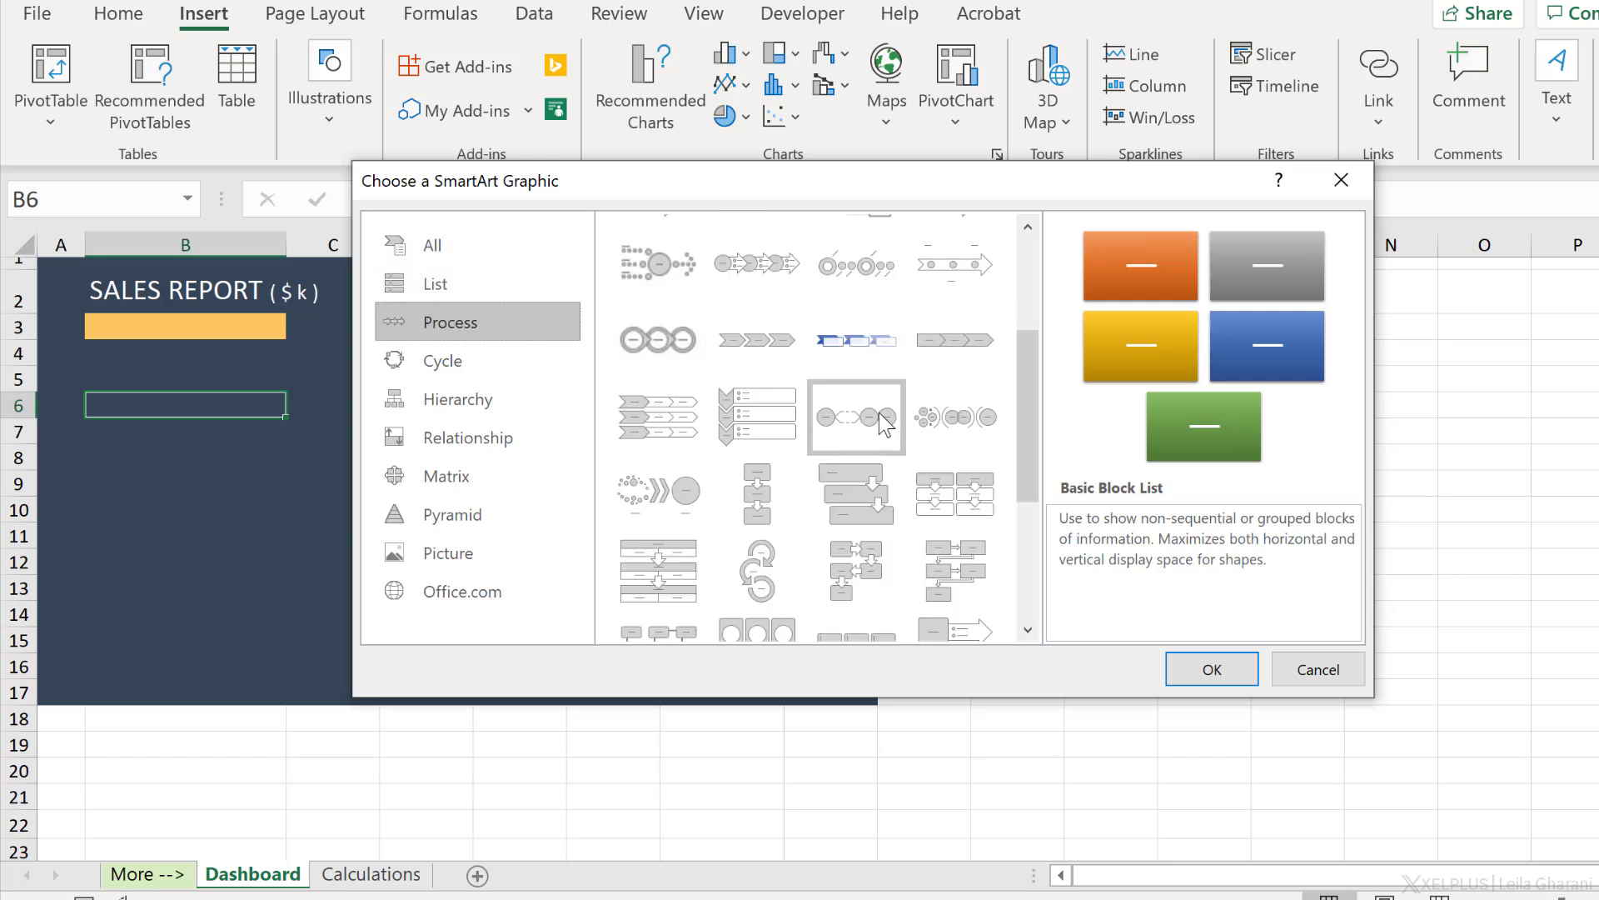
pyautogui.click(856, 350)
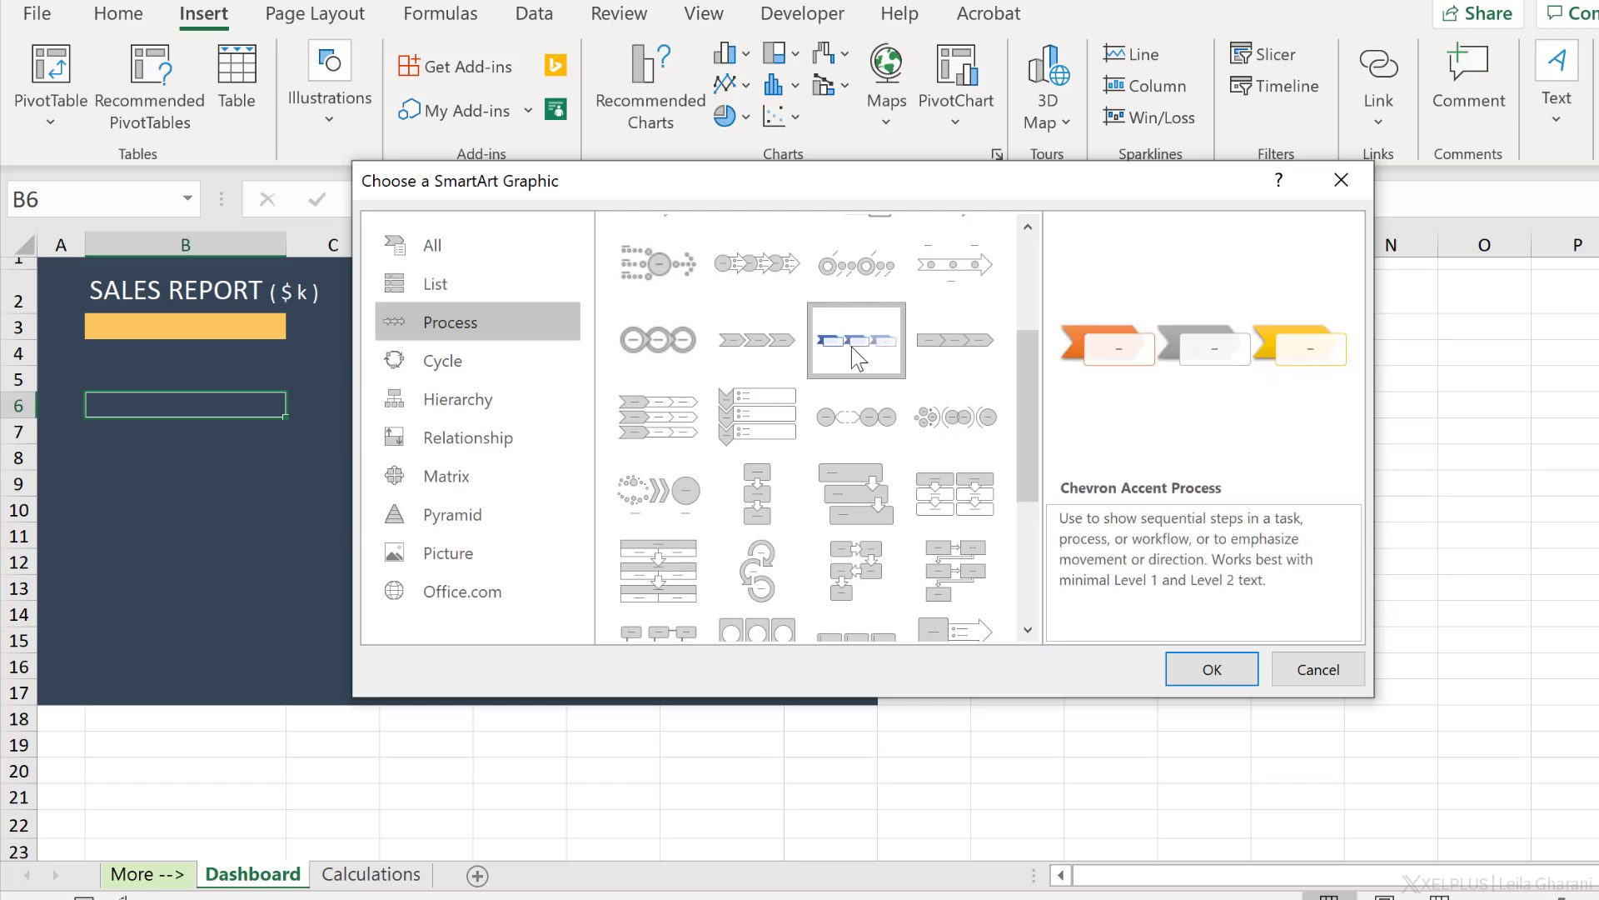
# Insert the chevron graphic, move it into the dark panel, and apply Colorful accent colours
pyautogui.click(1212, 669)
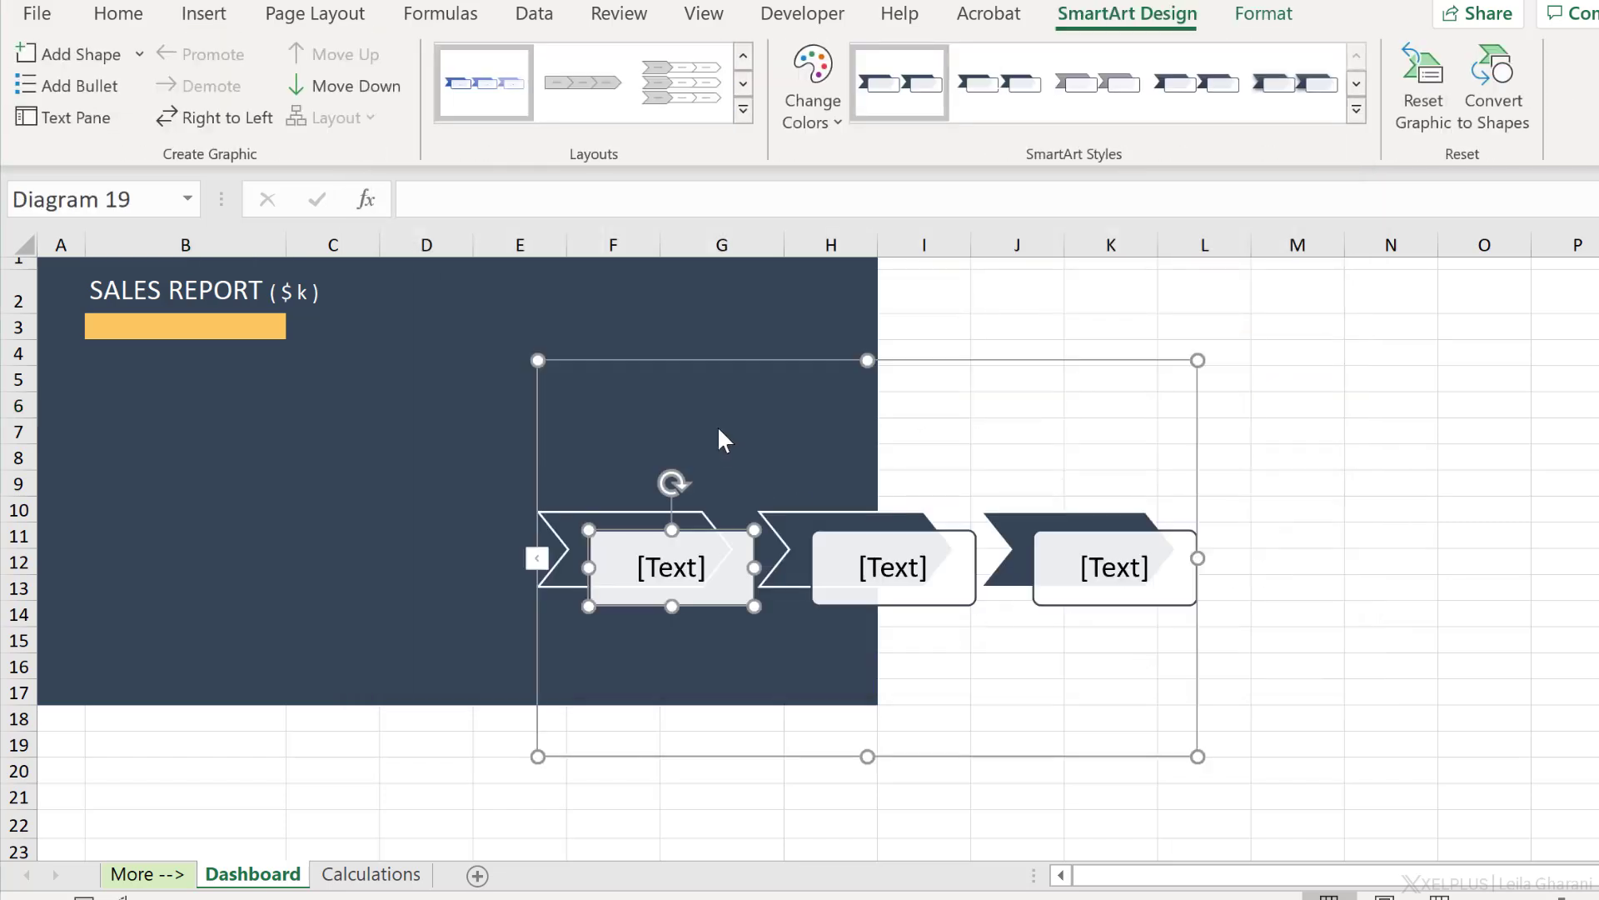
pyautogui.moveTo(705, 353); pyautogui.dragTo(343, 310)
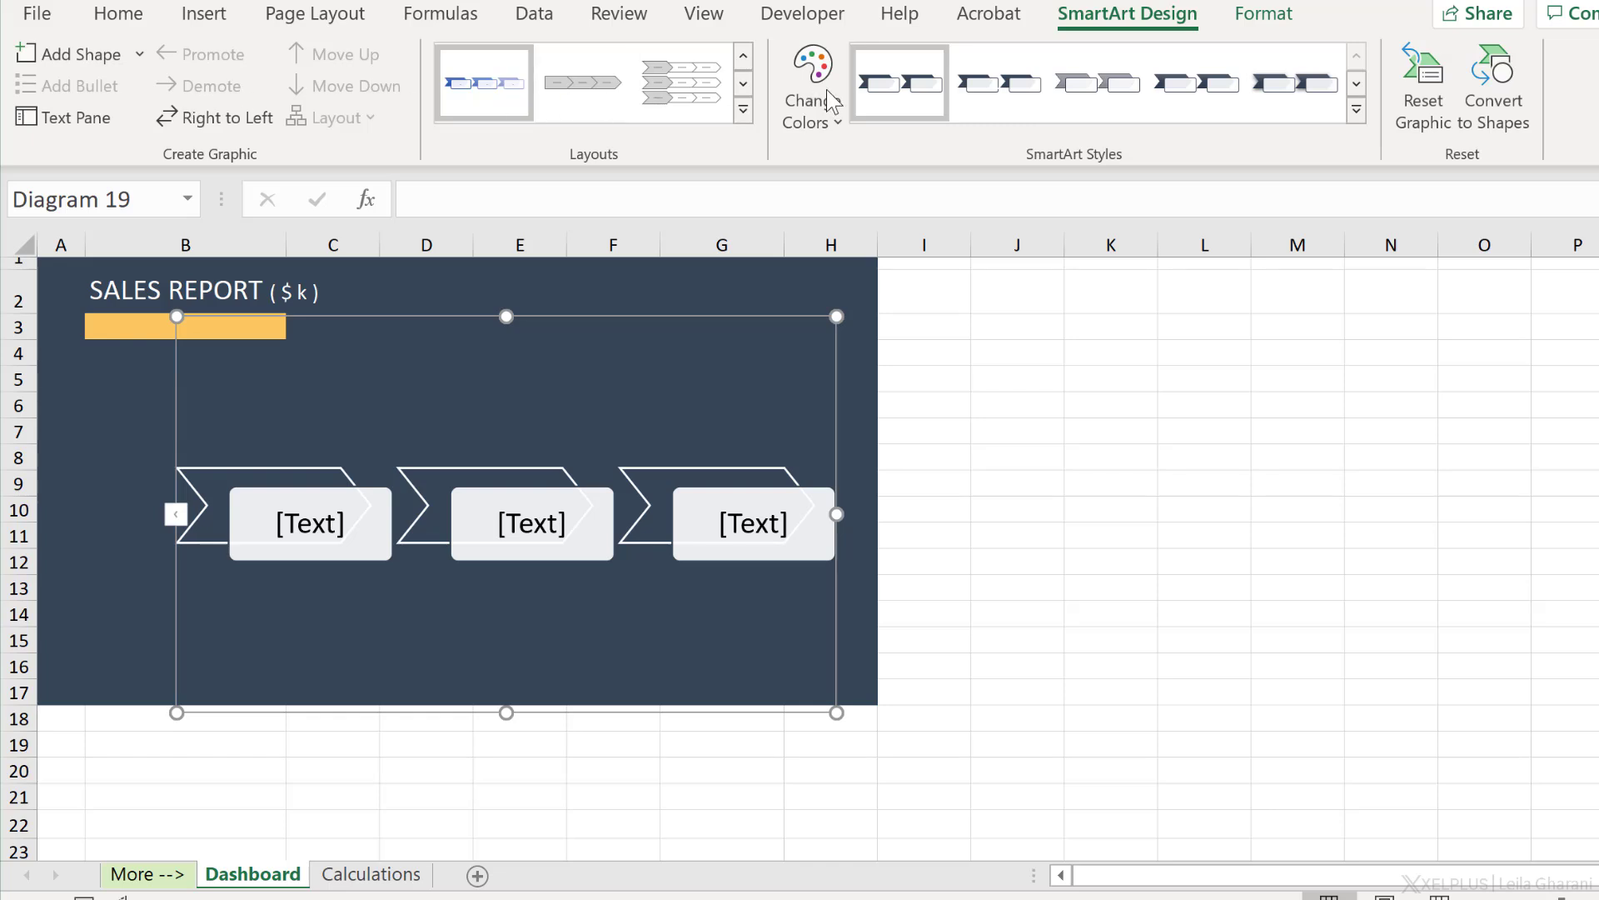
pyautogui.click(838, 130)
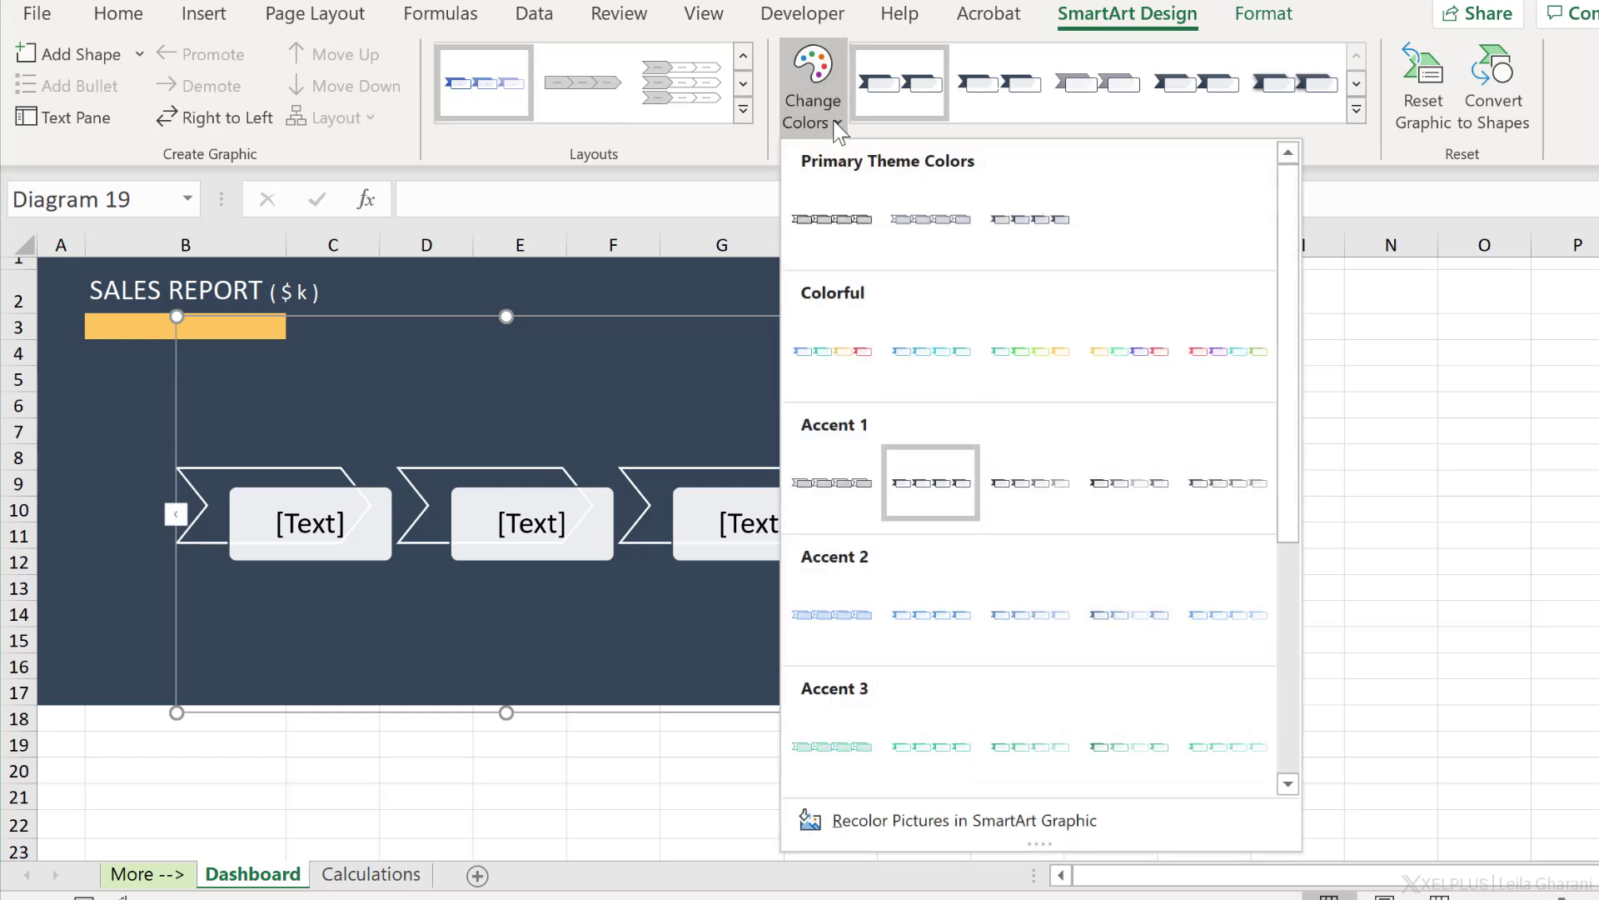
pyautogui.click(839, 349)
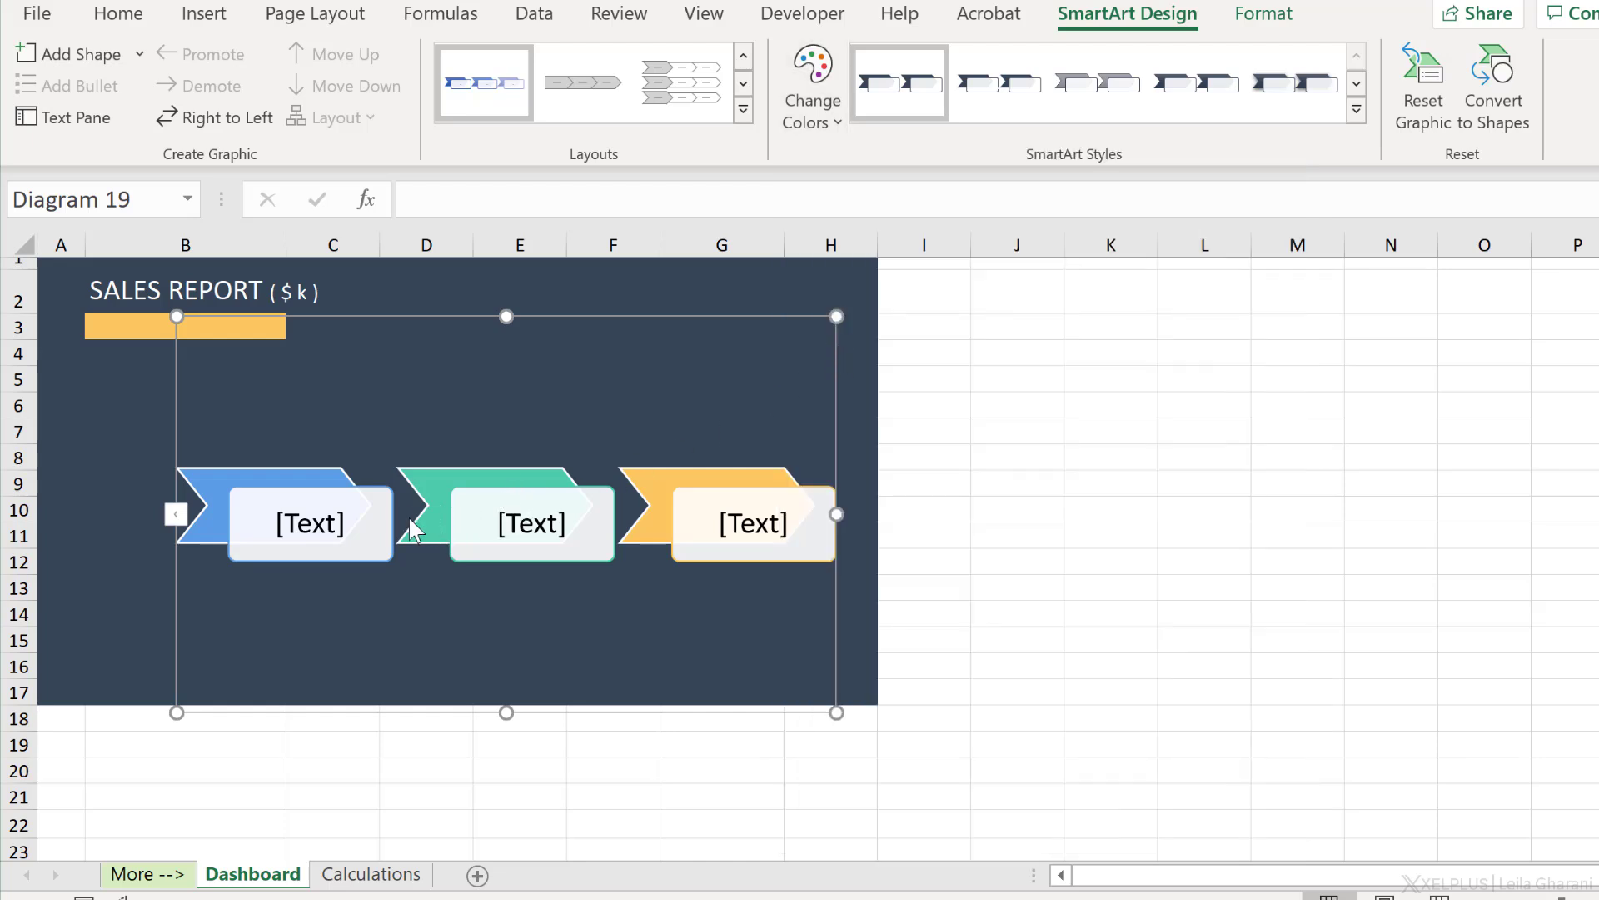
pyautogui.click(350, 512)
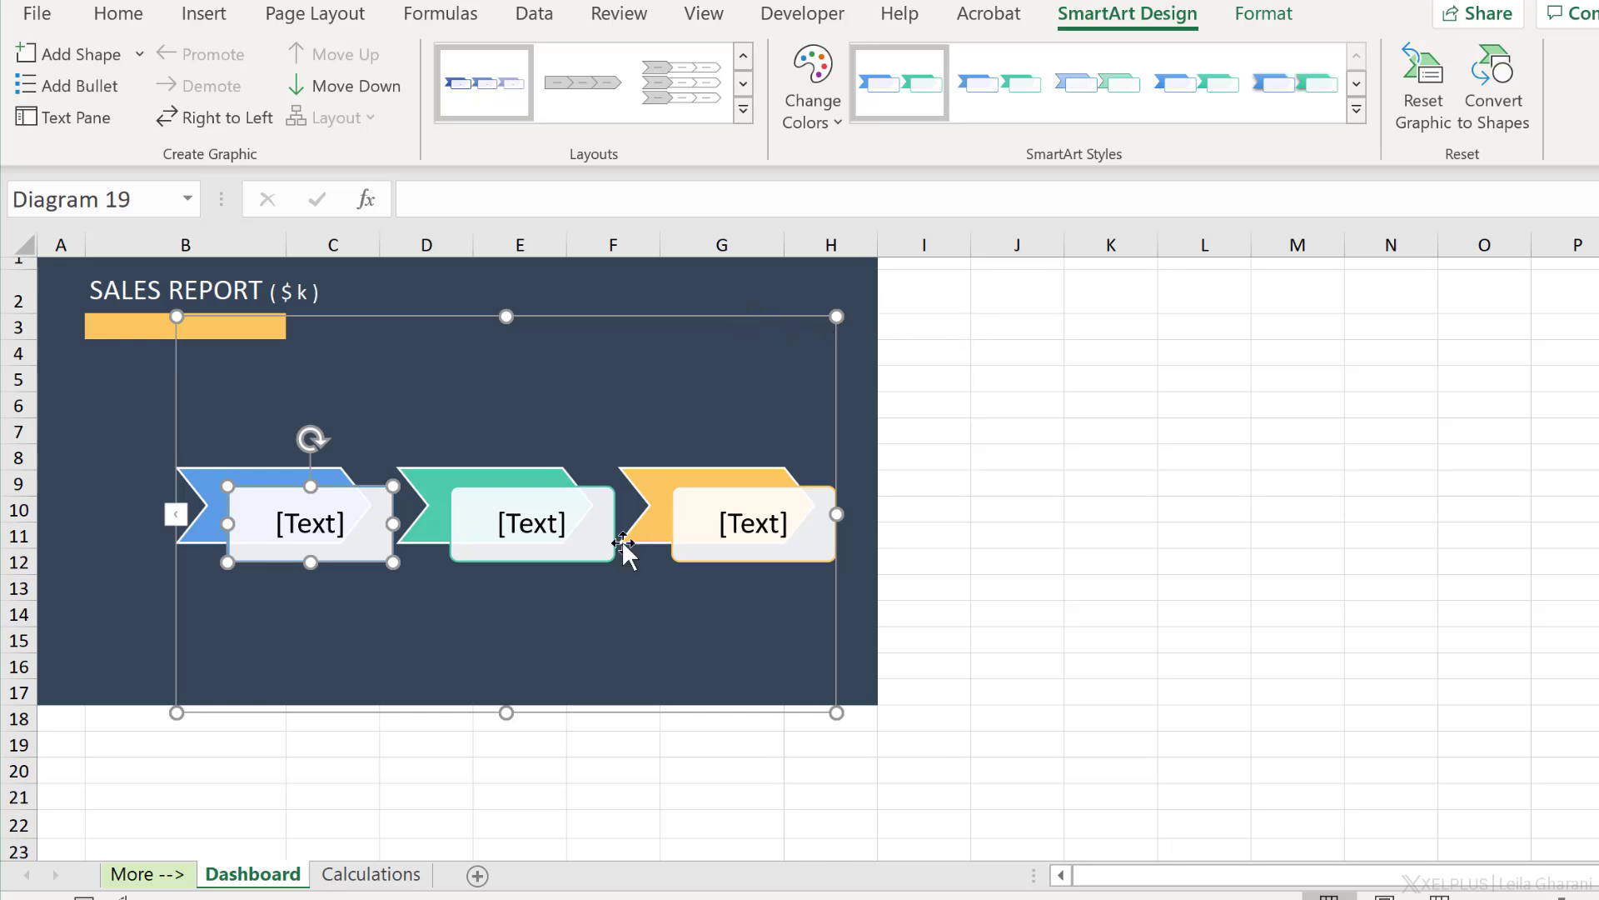
pyautogui.click(599, 713)
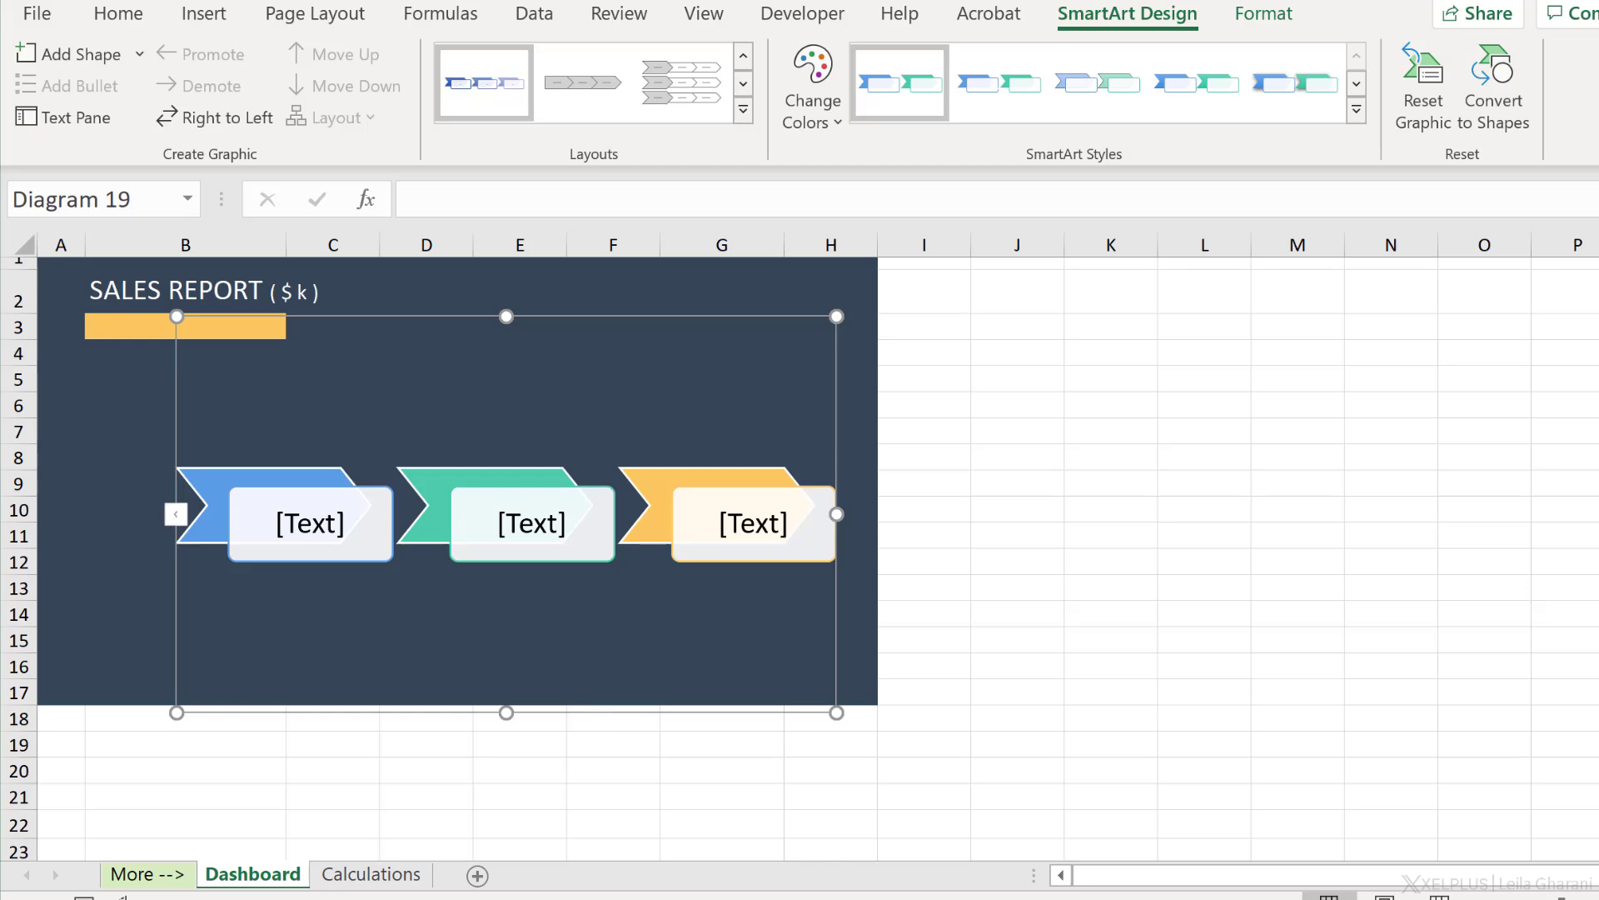
# Convert the SmartArt to shapes, ungroup the chevrons, and select the blue chevron's white box
pyautogui.rightClick(598, 712)
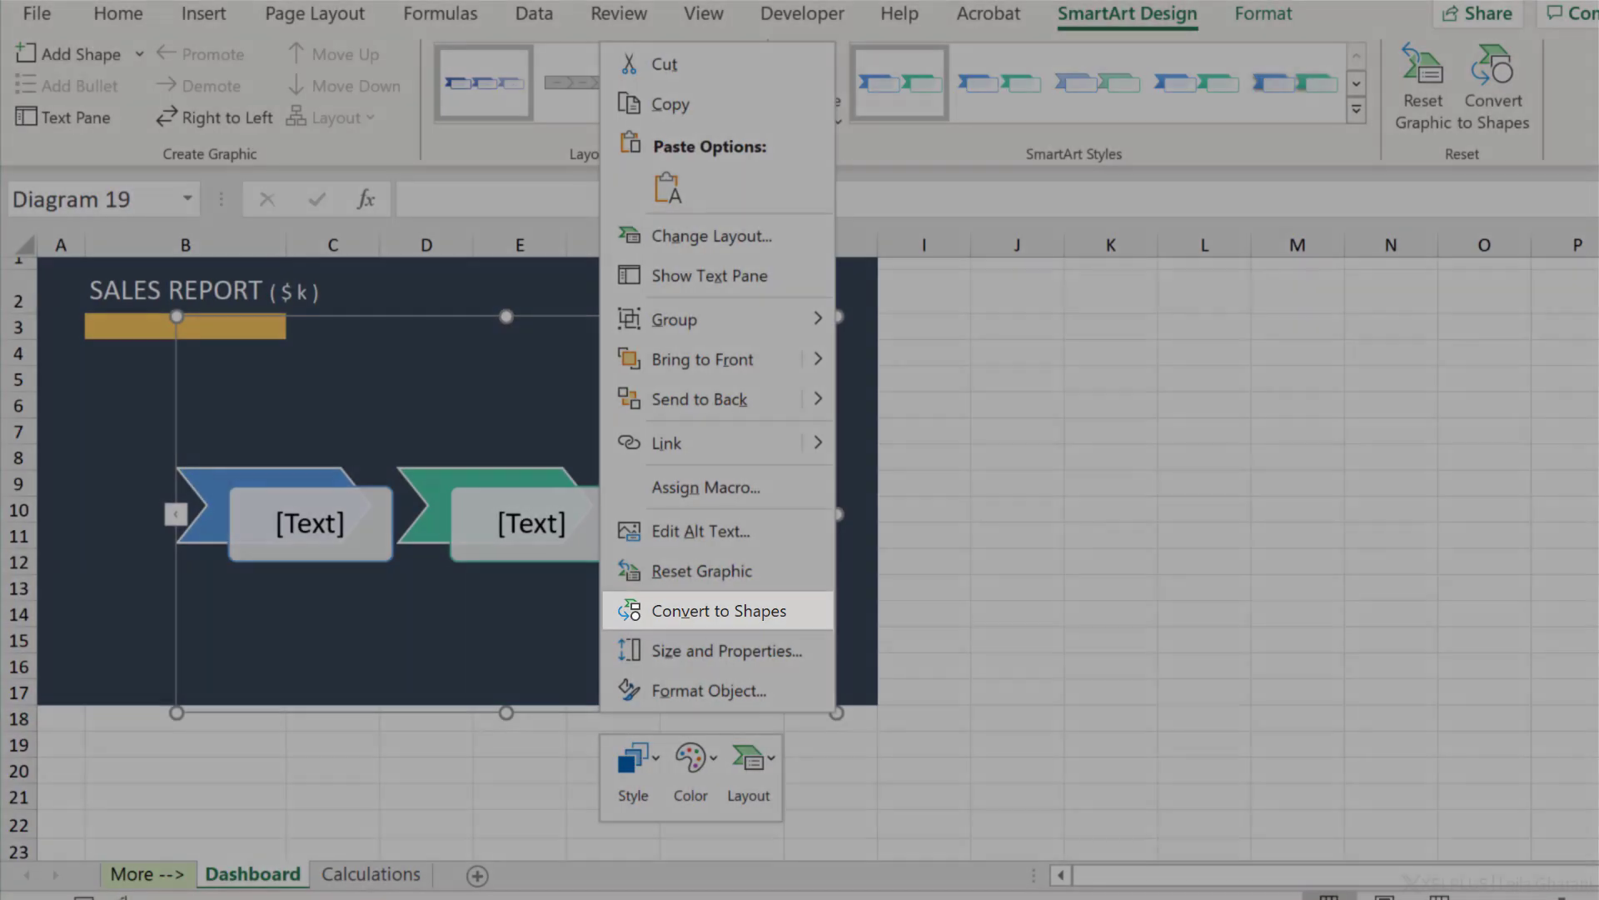
pyautogui.click(616, 610)
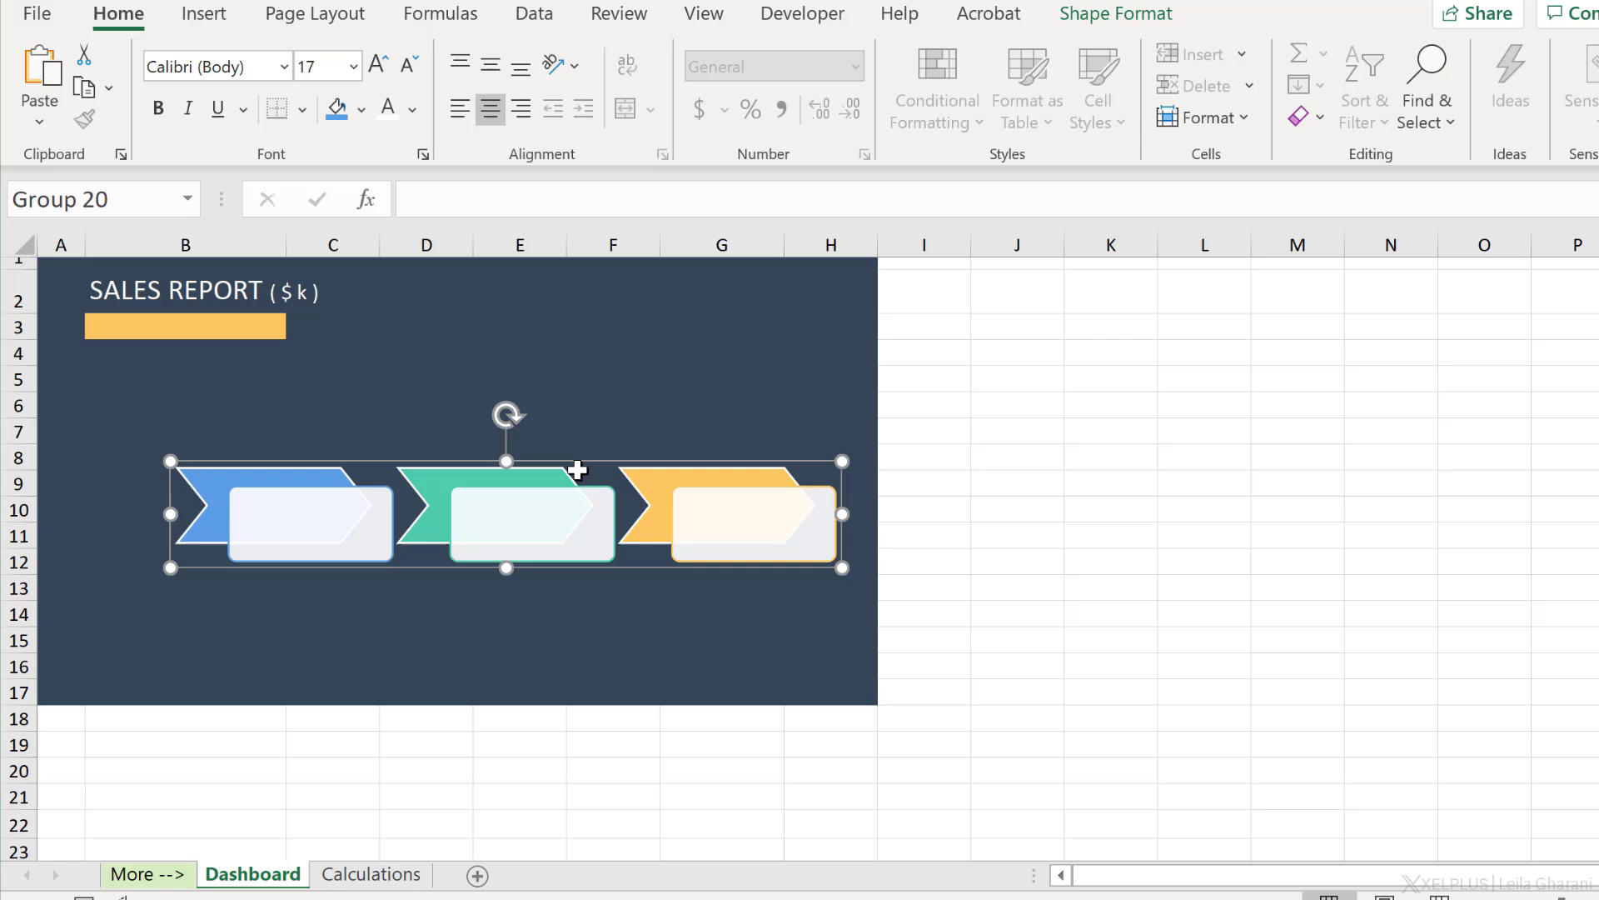
pyautogui.rightClick(554, 461)
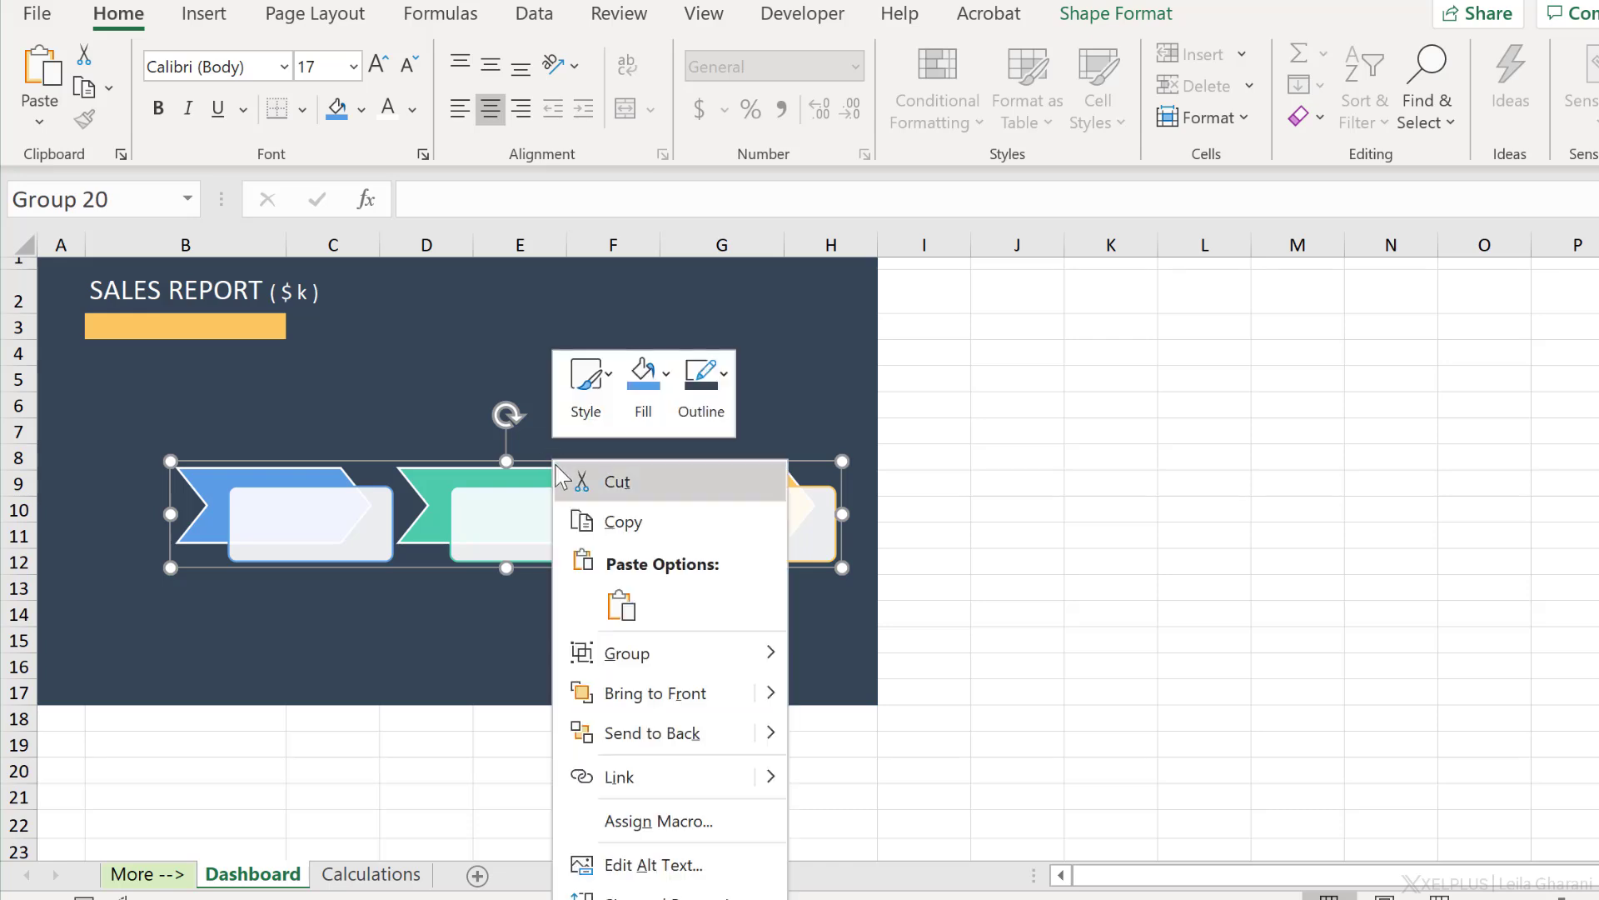
pyautogui.moveTo(642, 655)
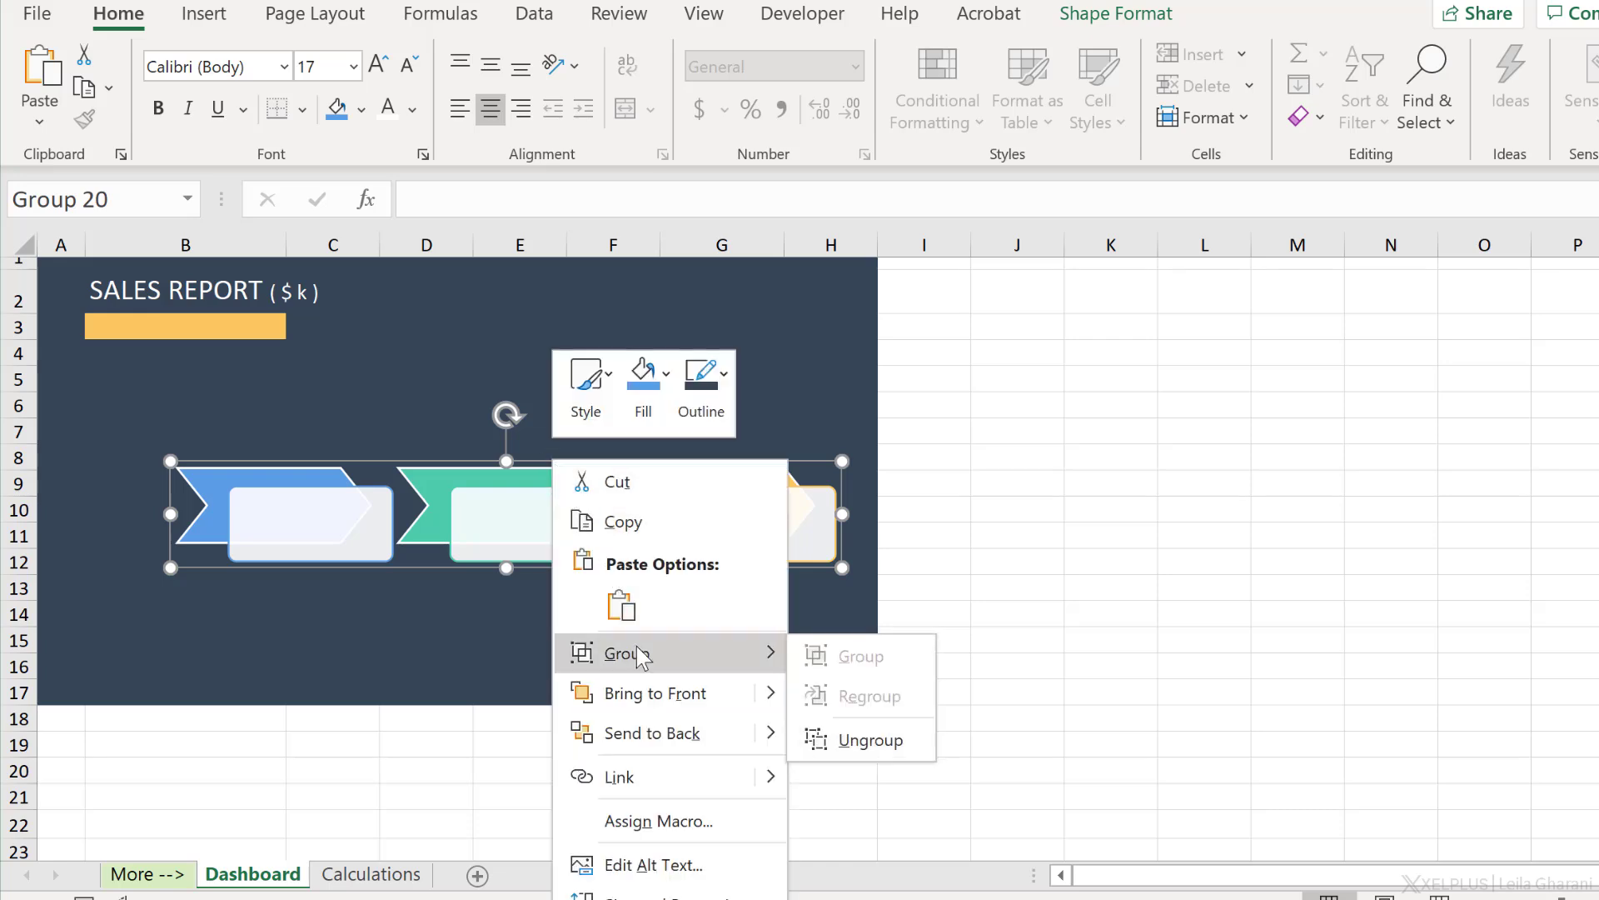
pyautogui.click(832, 739)
pyautogui.click(436, 581)
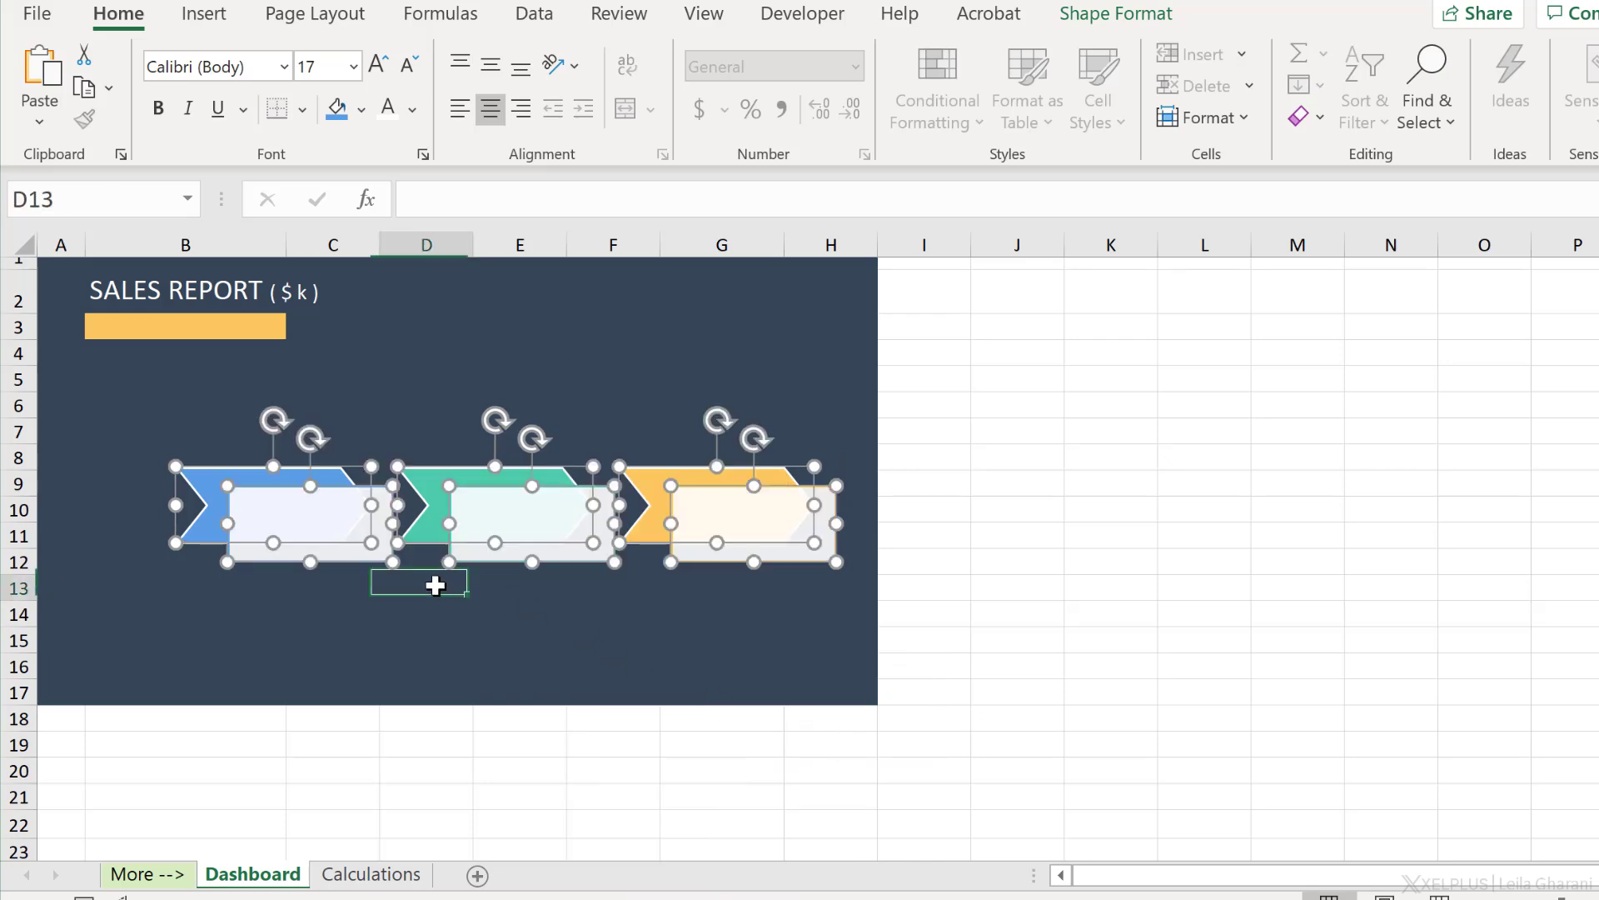
pyautogui.click(366, 544)
pyautogui.moveTo(366, 544); pyautogui.dragTo(366, 556)
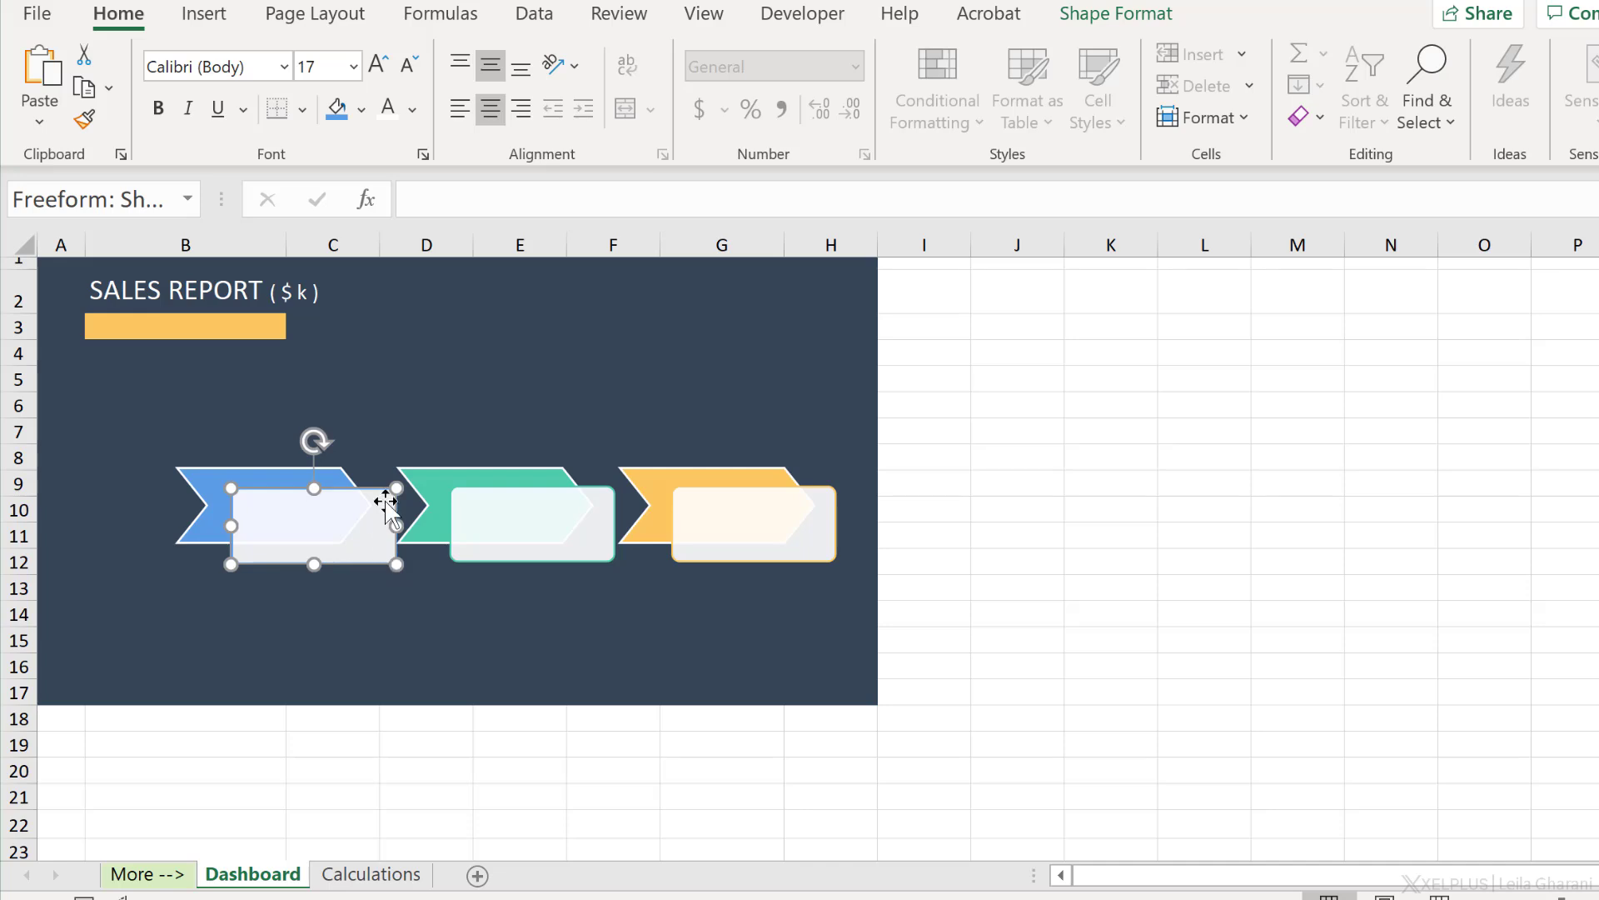
# Link the blue chevron's white box to =Calculations!H5 so it shows 604
pyautogui.click(433, 203)
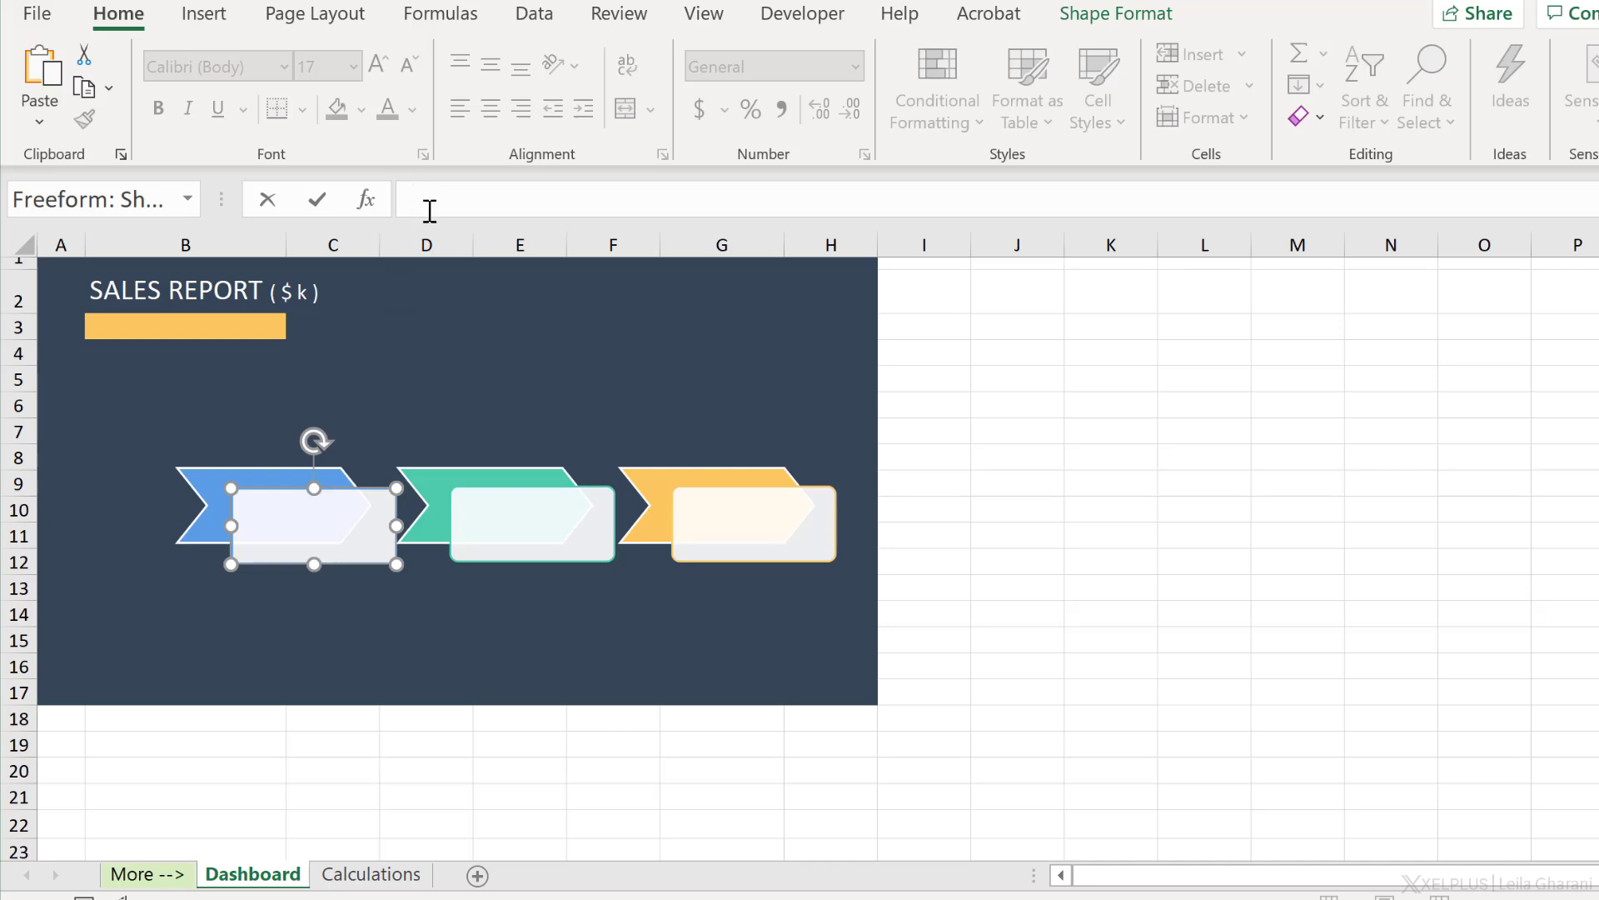
pyautogui.write('=')
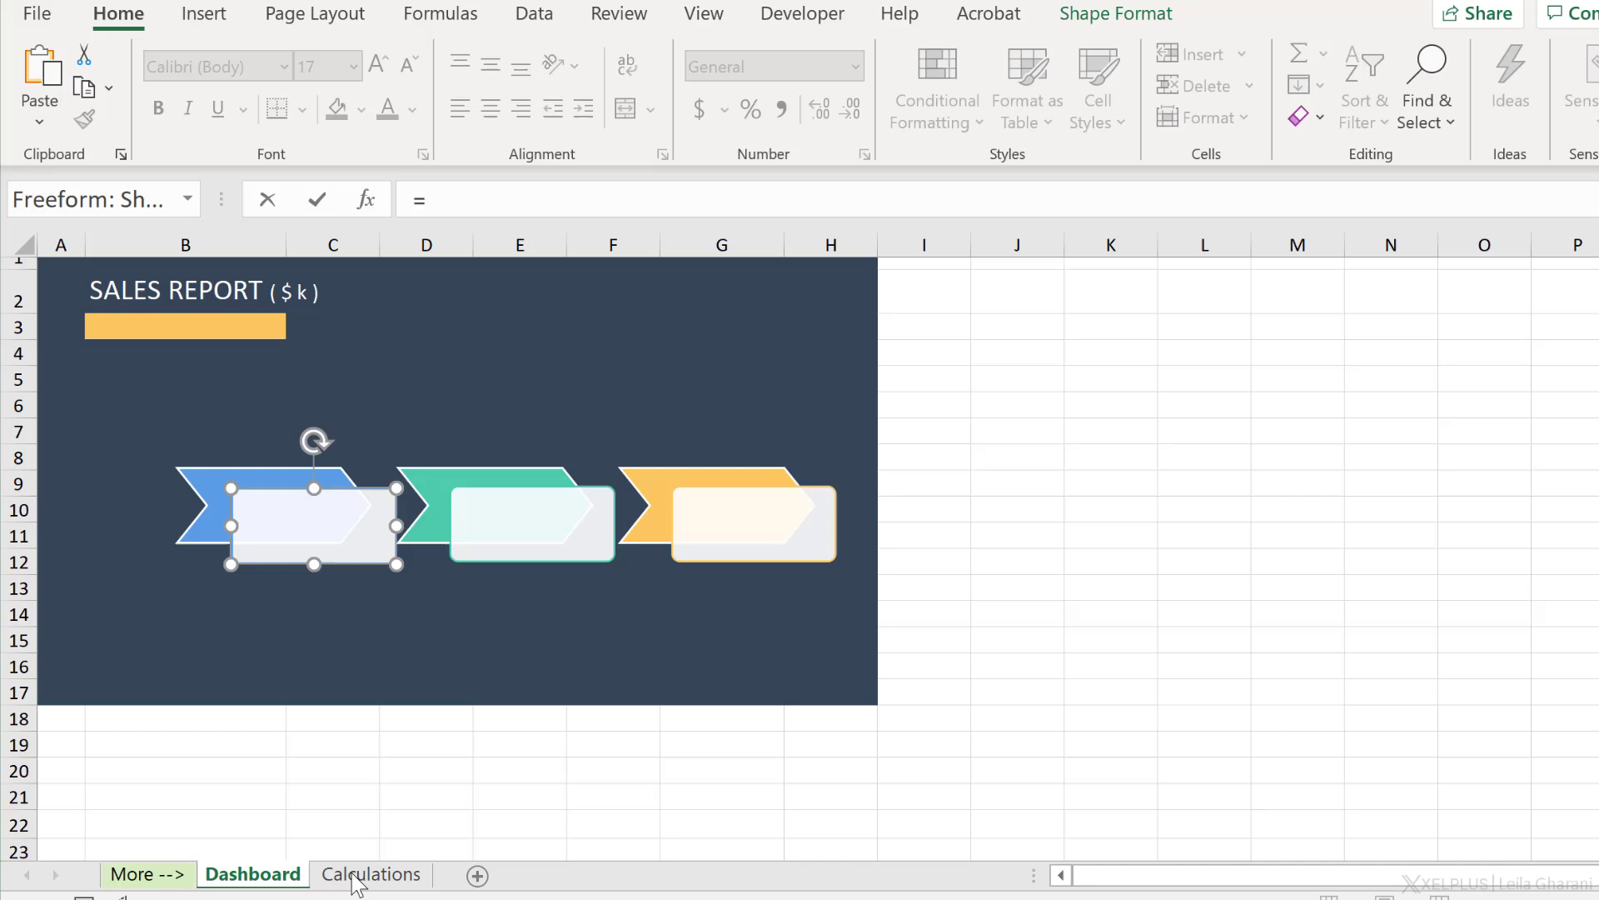
pyautogui.click(368, 874)
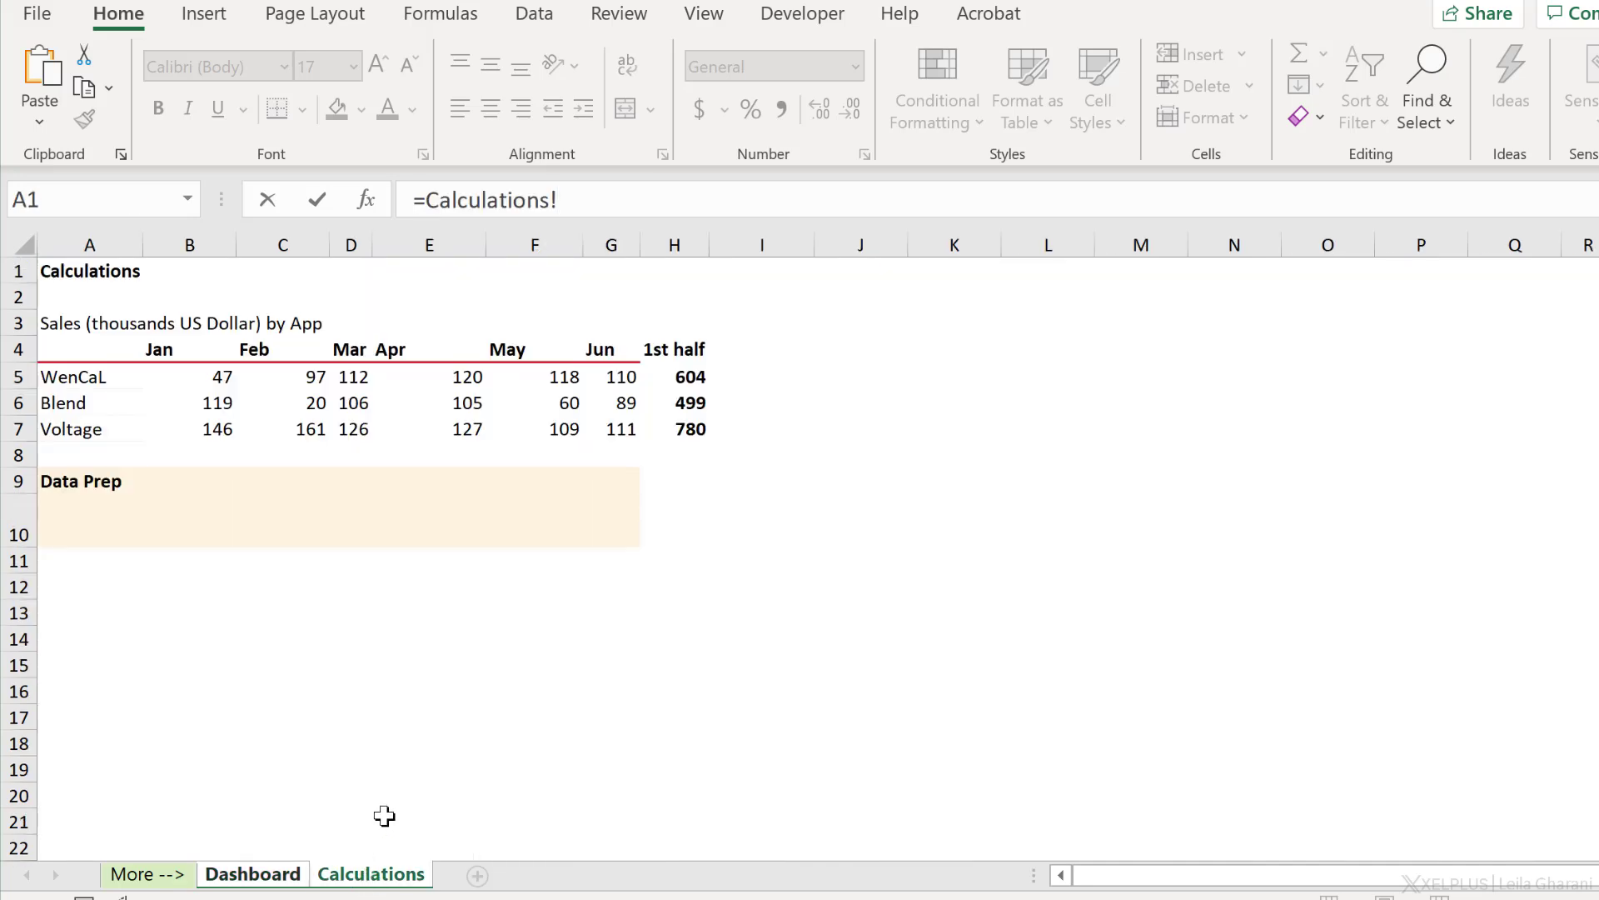
pyautogui.click(678, 377)
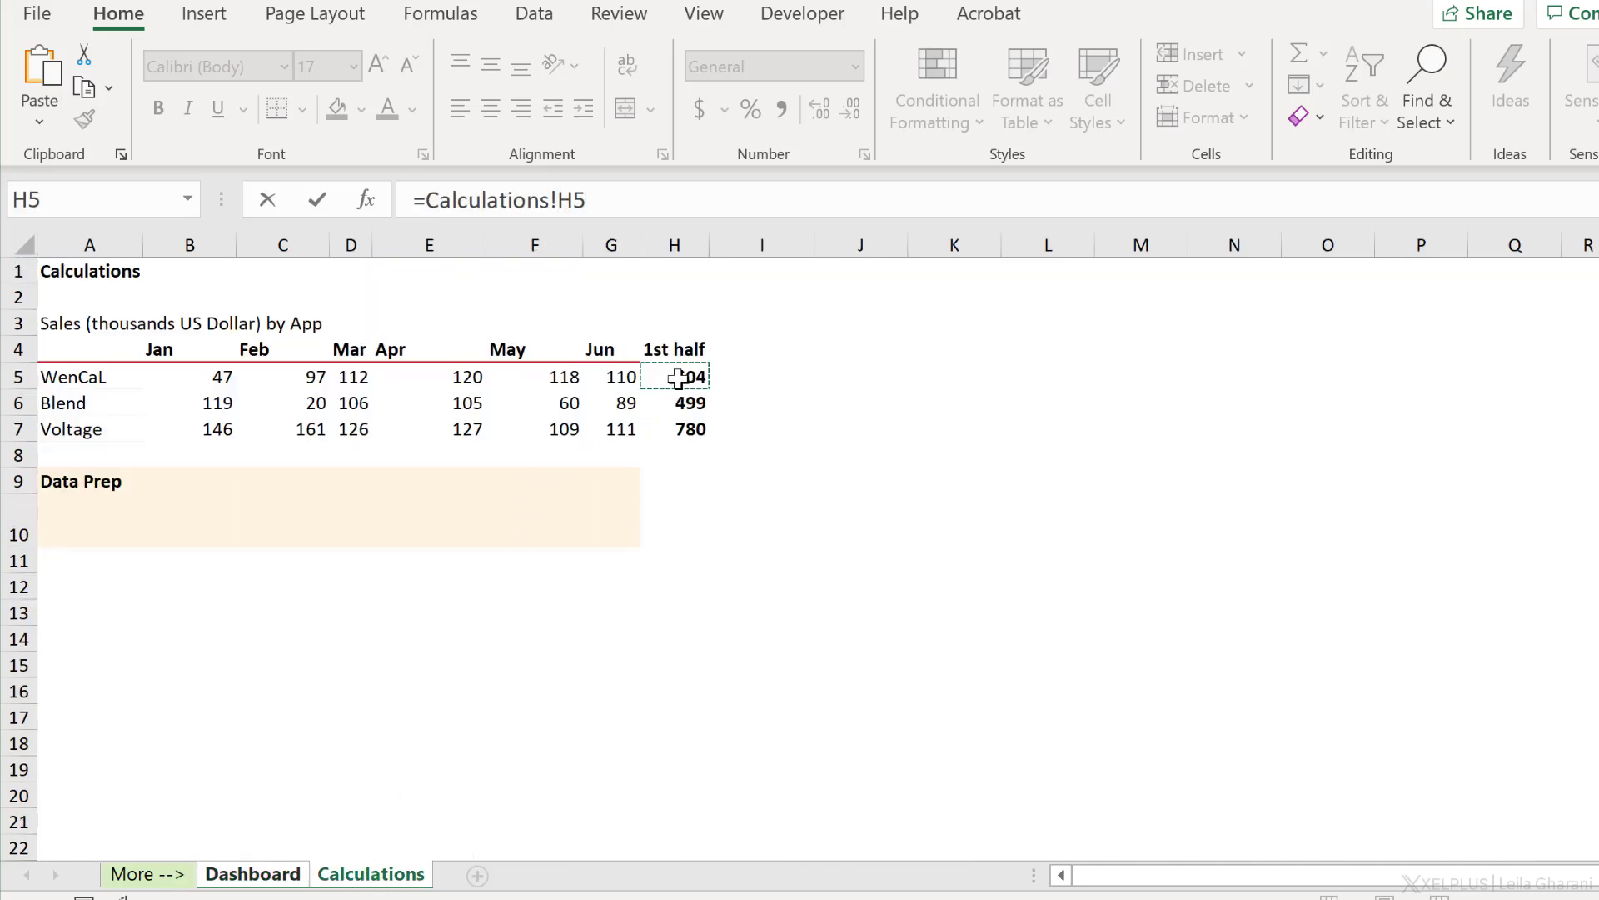
pyautogui.press('Return')
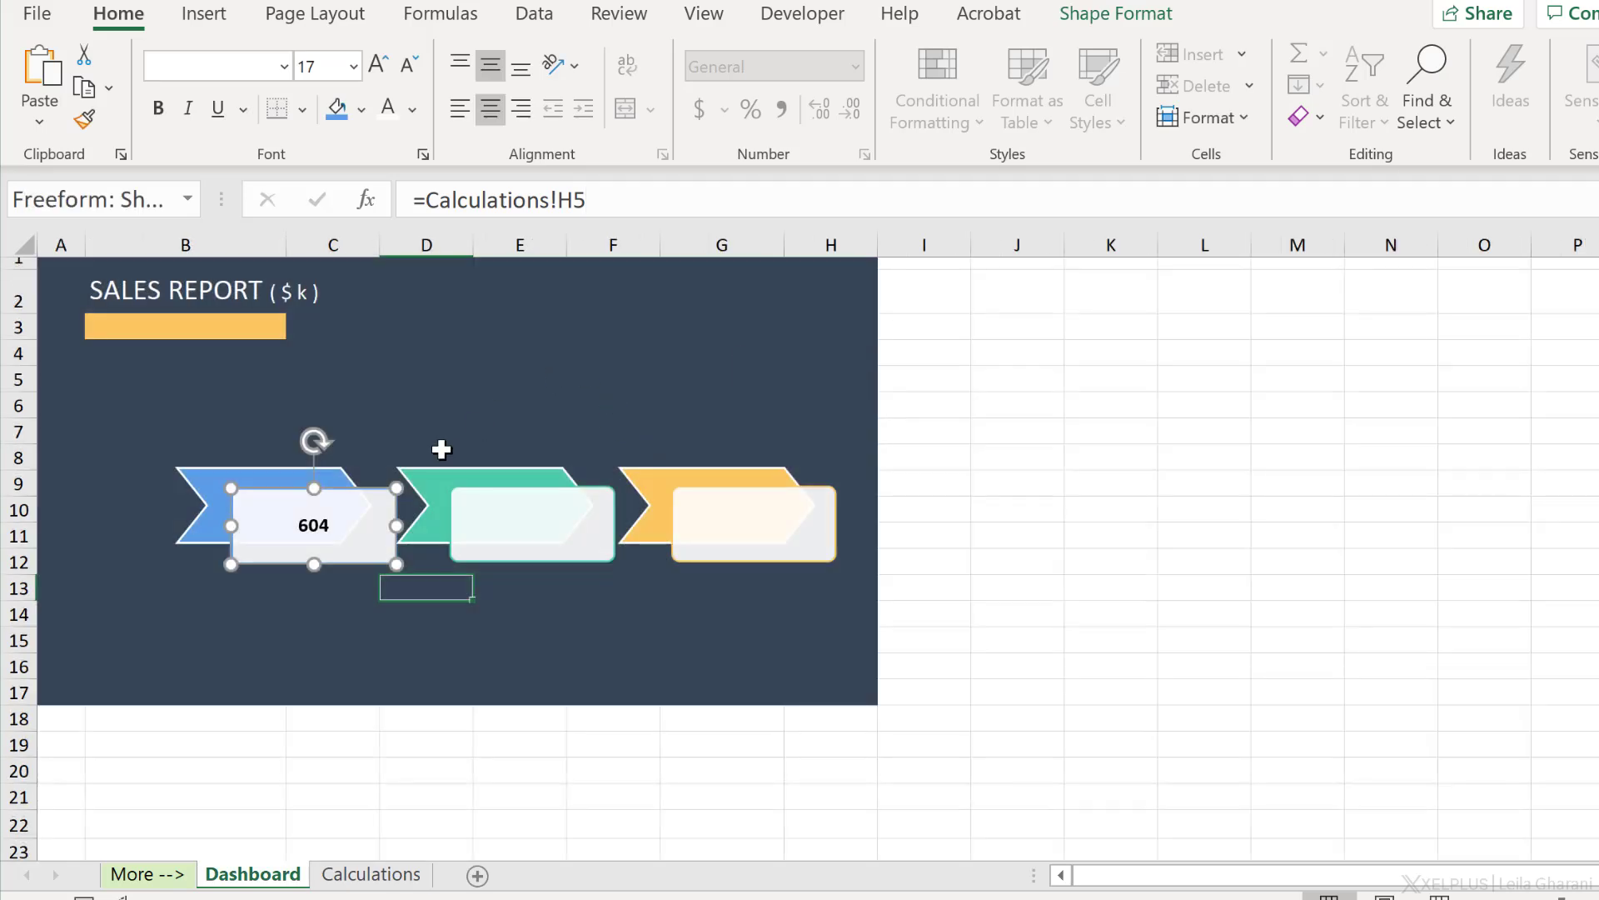
# Link the blue chevron's label to =Calculations!A5 (WenCaL) and nudge the 604 box down-left
pyautogui.click(259, 467)
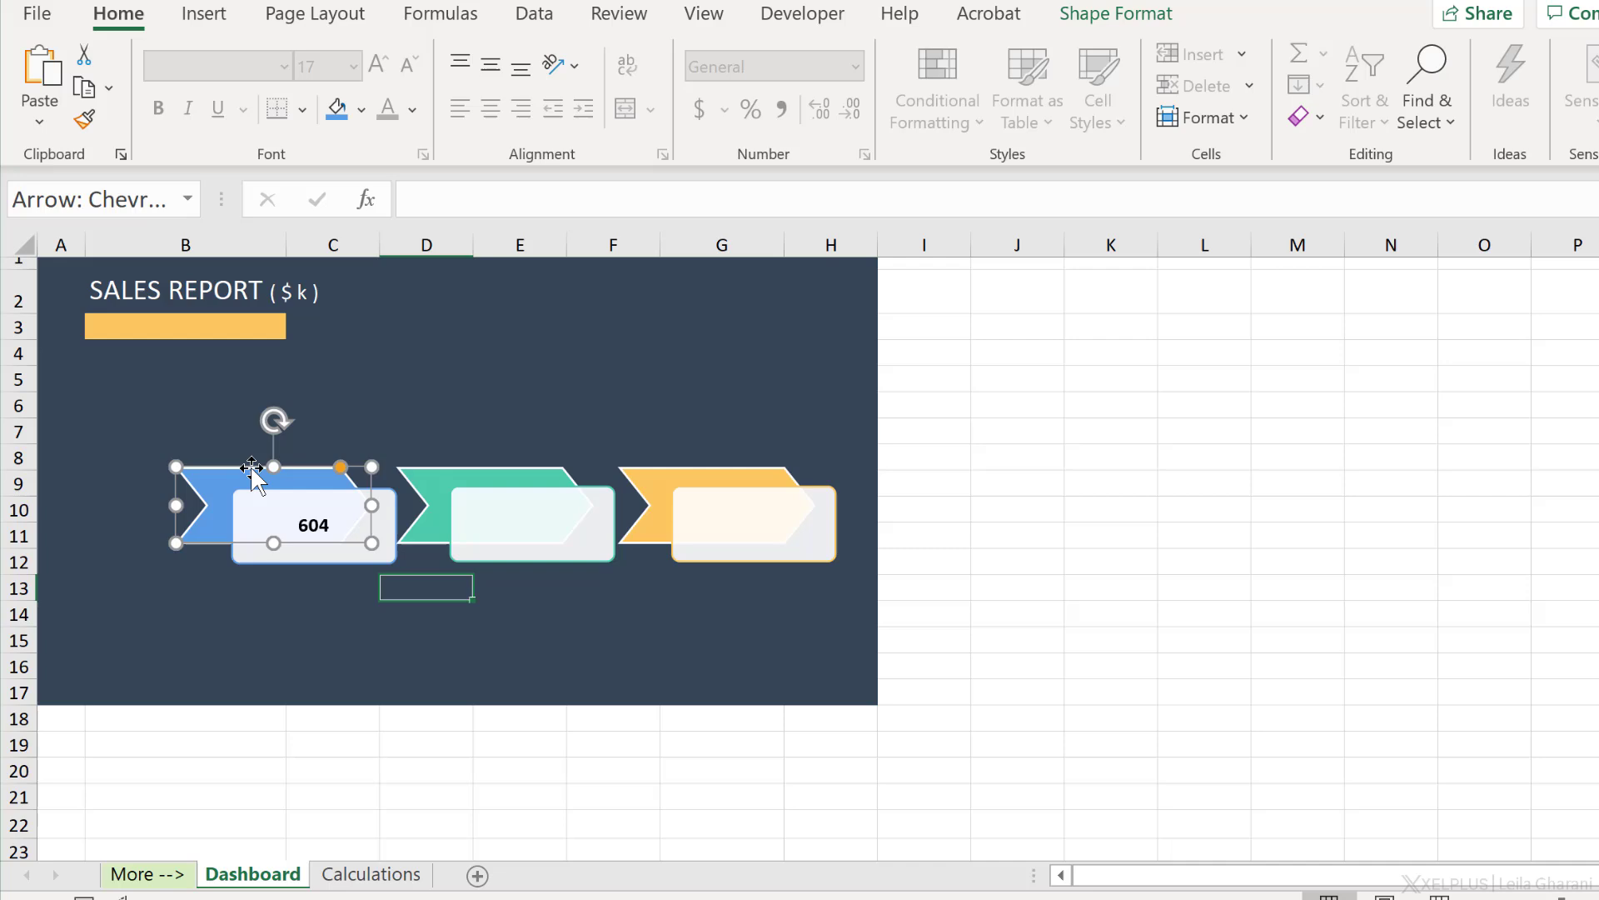
pyautogui.click(221, 492)
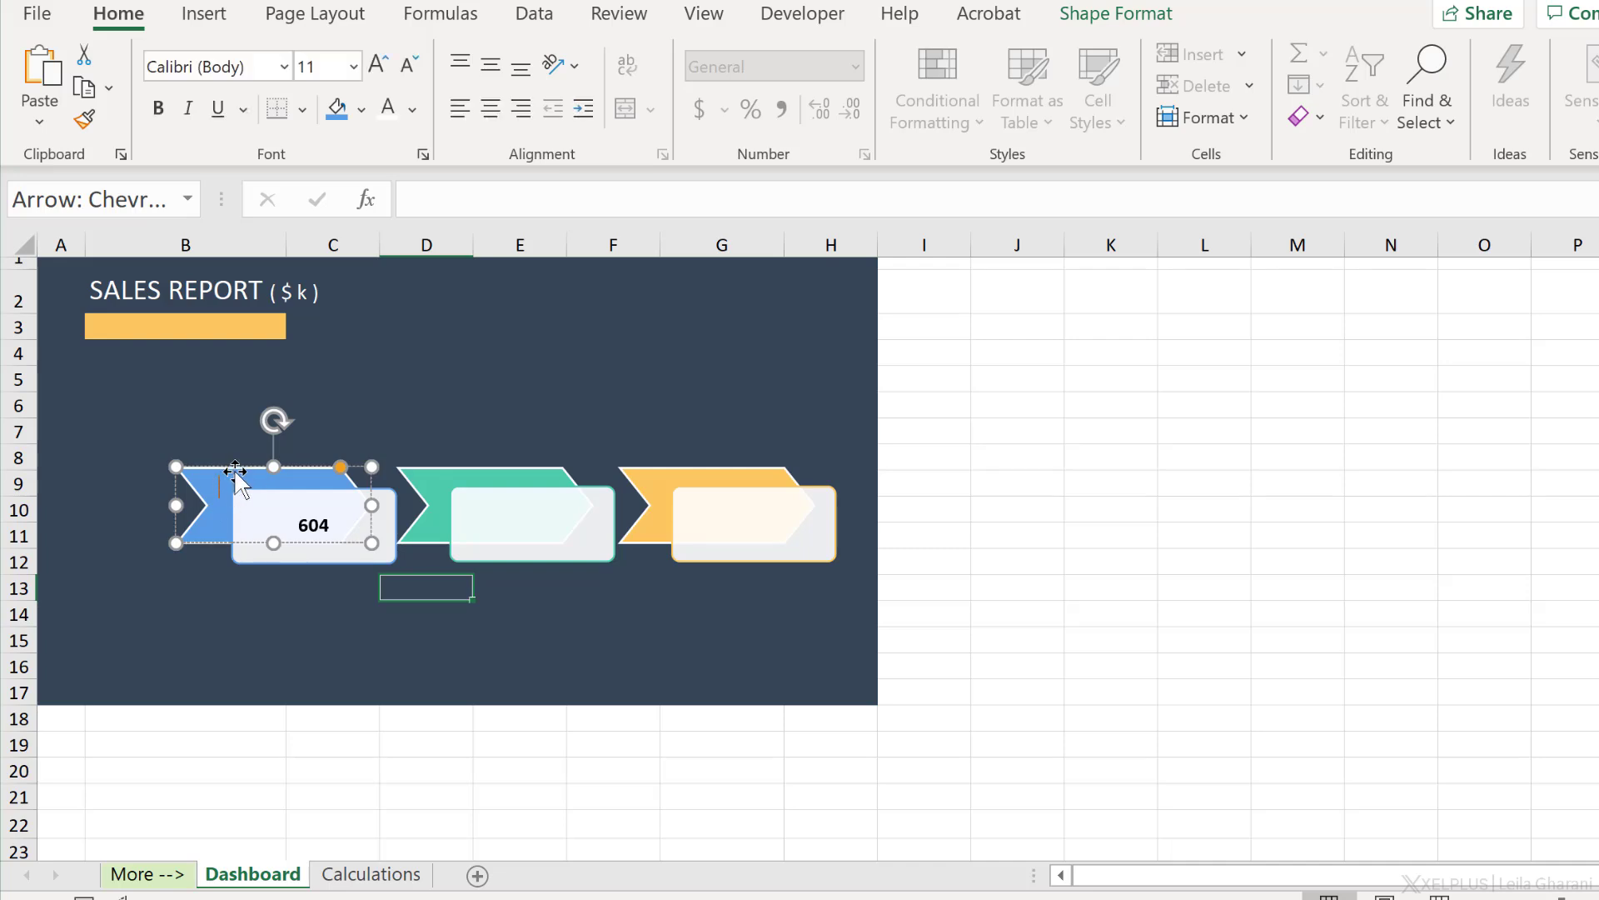
pyautogui.click(236, 471)
pyautogui.click(443, 210)
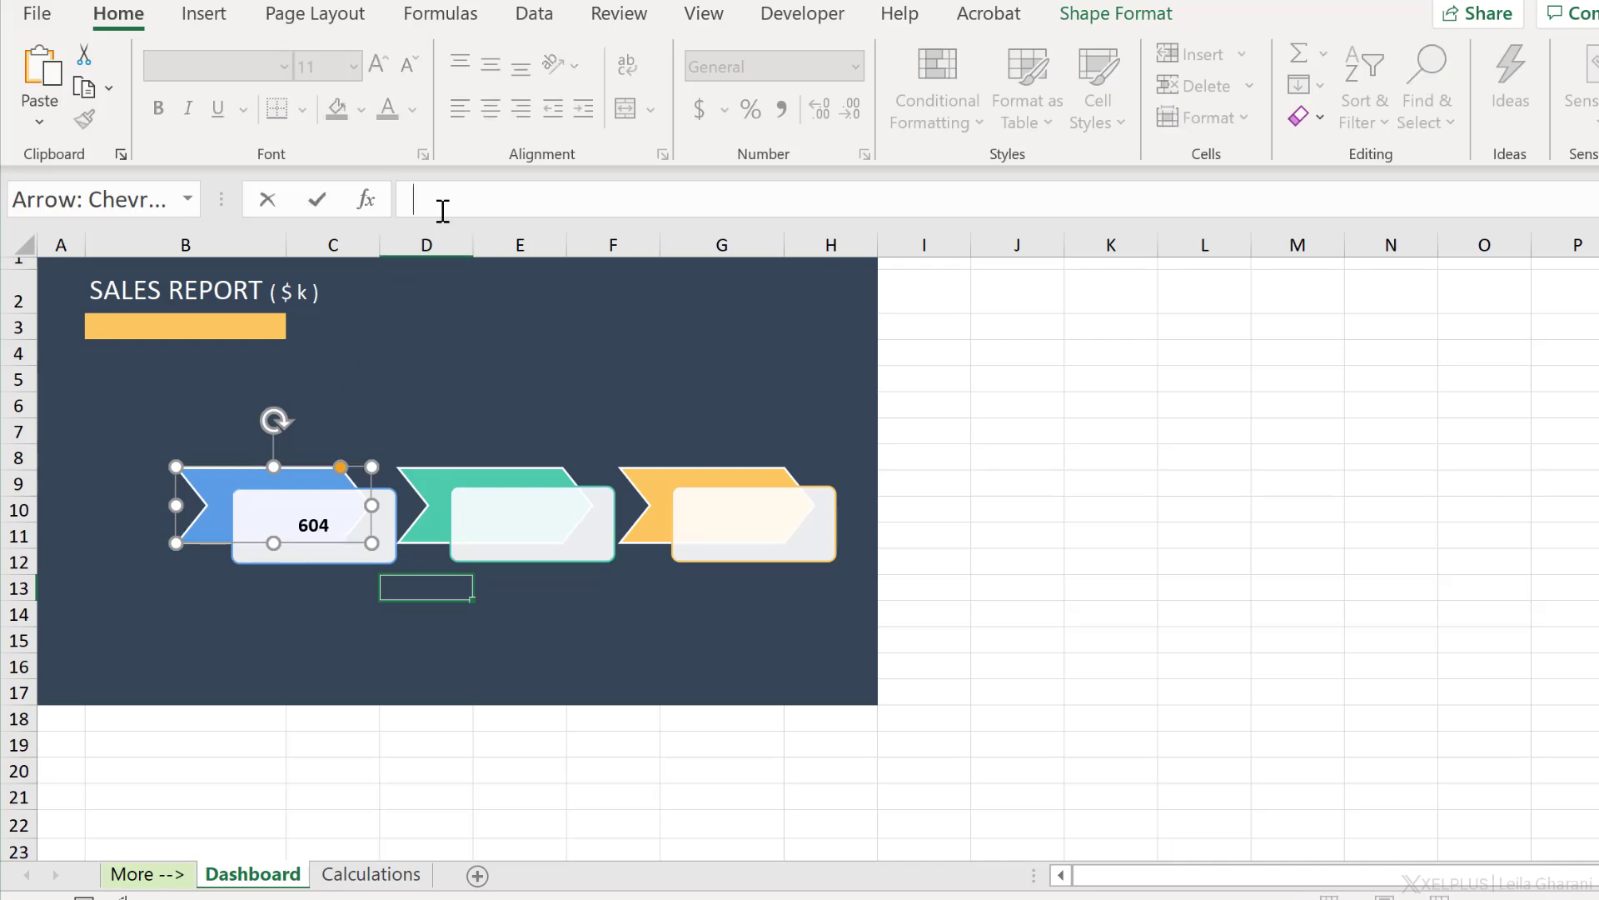
pyautogui.write('=')
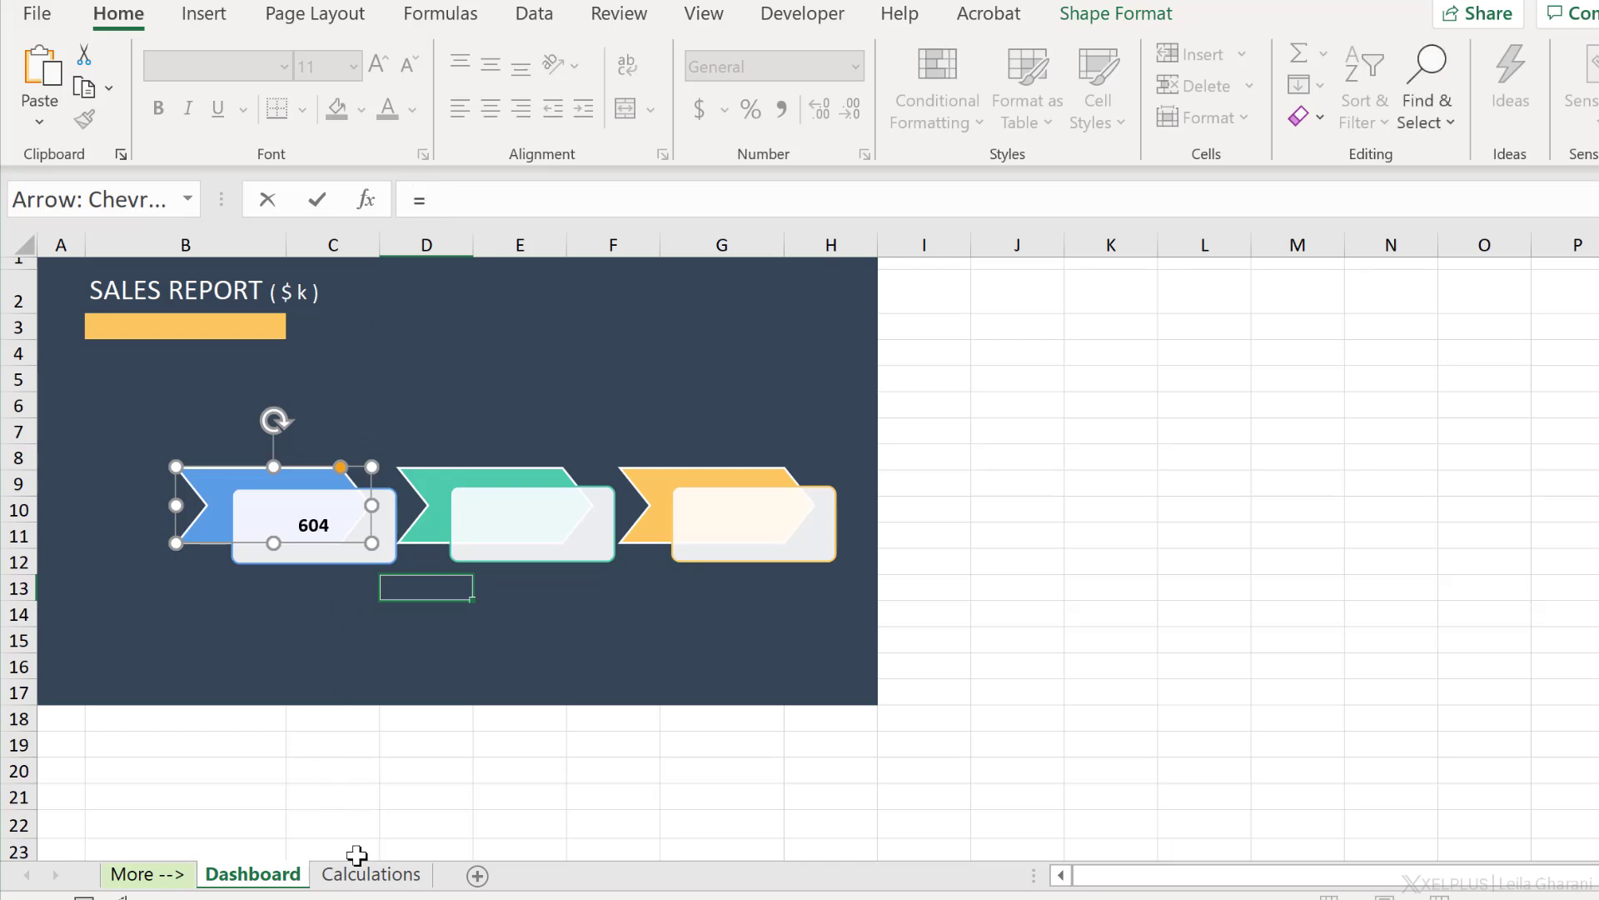
pyautogui.click(358, 873)
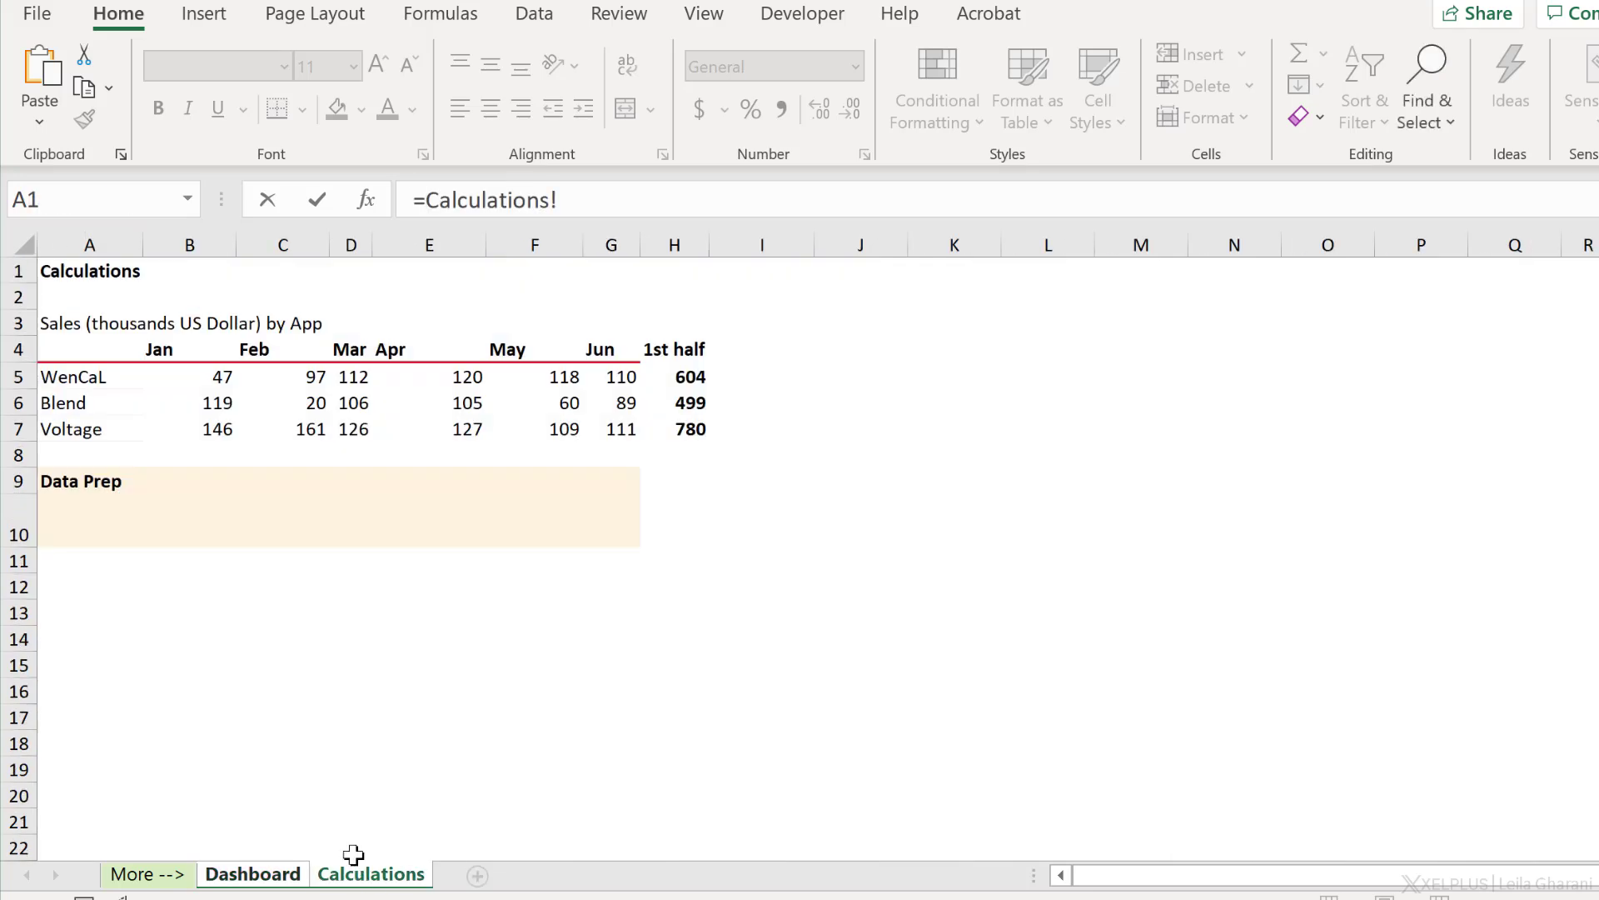
pyautogui.click(99, 375)
pyautogui.press('Return')
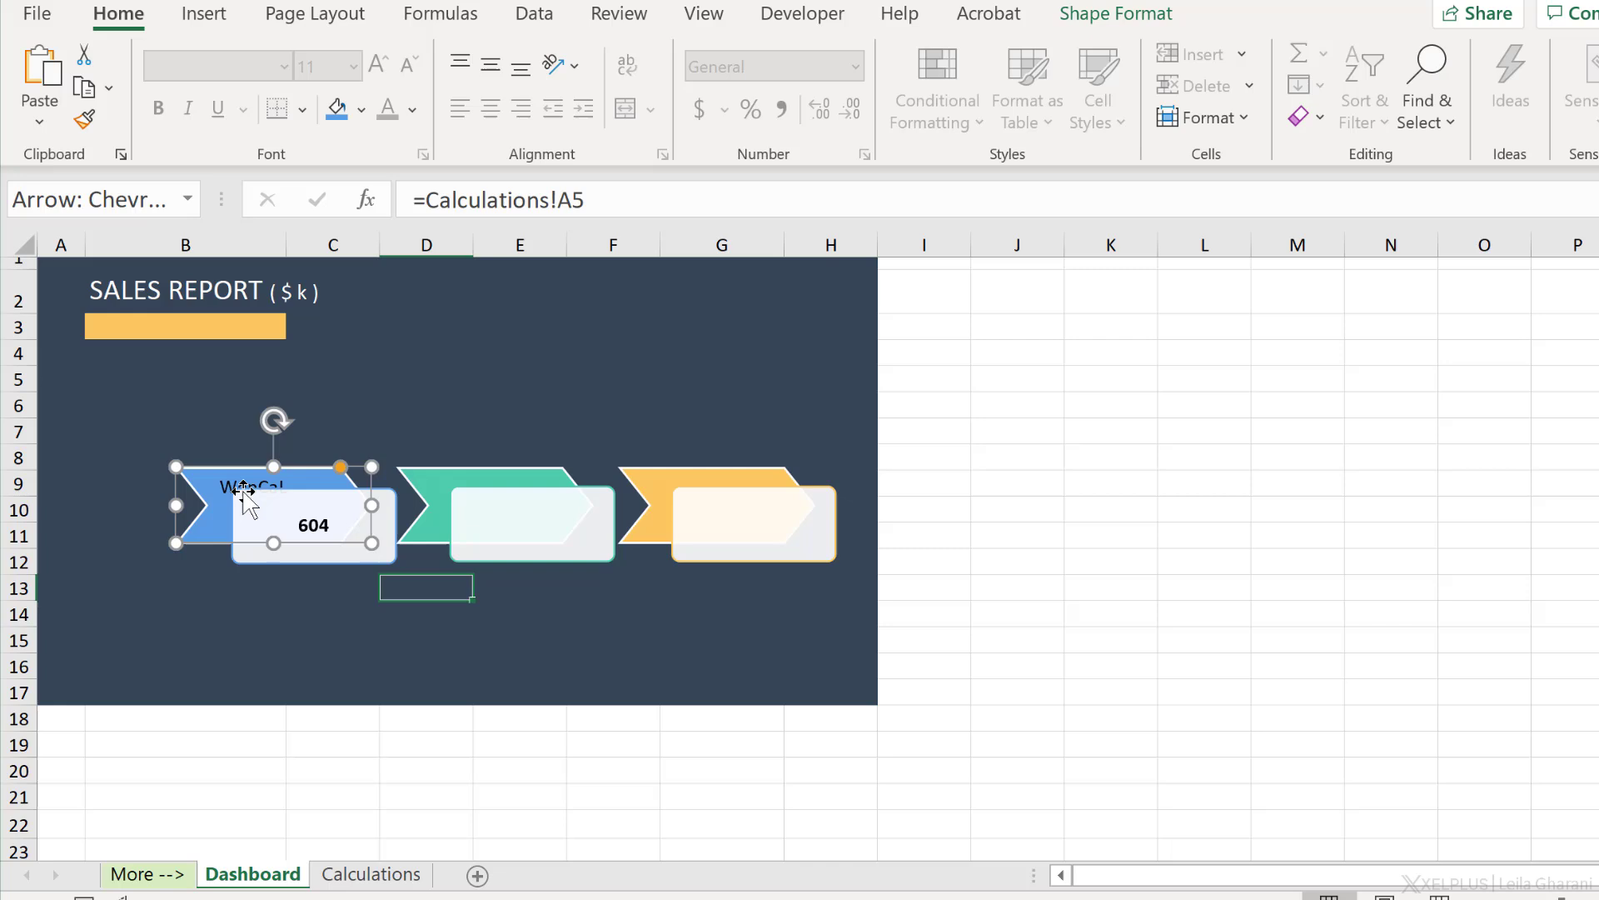
pyautogui.moveTo(297, 535); pyautogui.dragTo(287, 560)
pyautogui.click(280, 463)
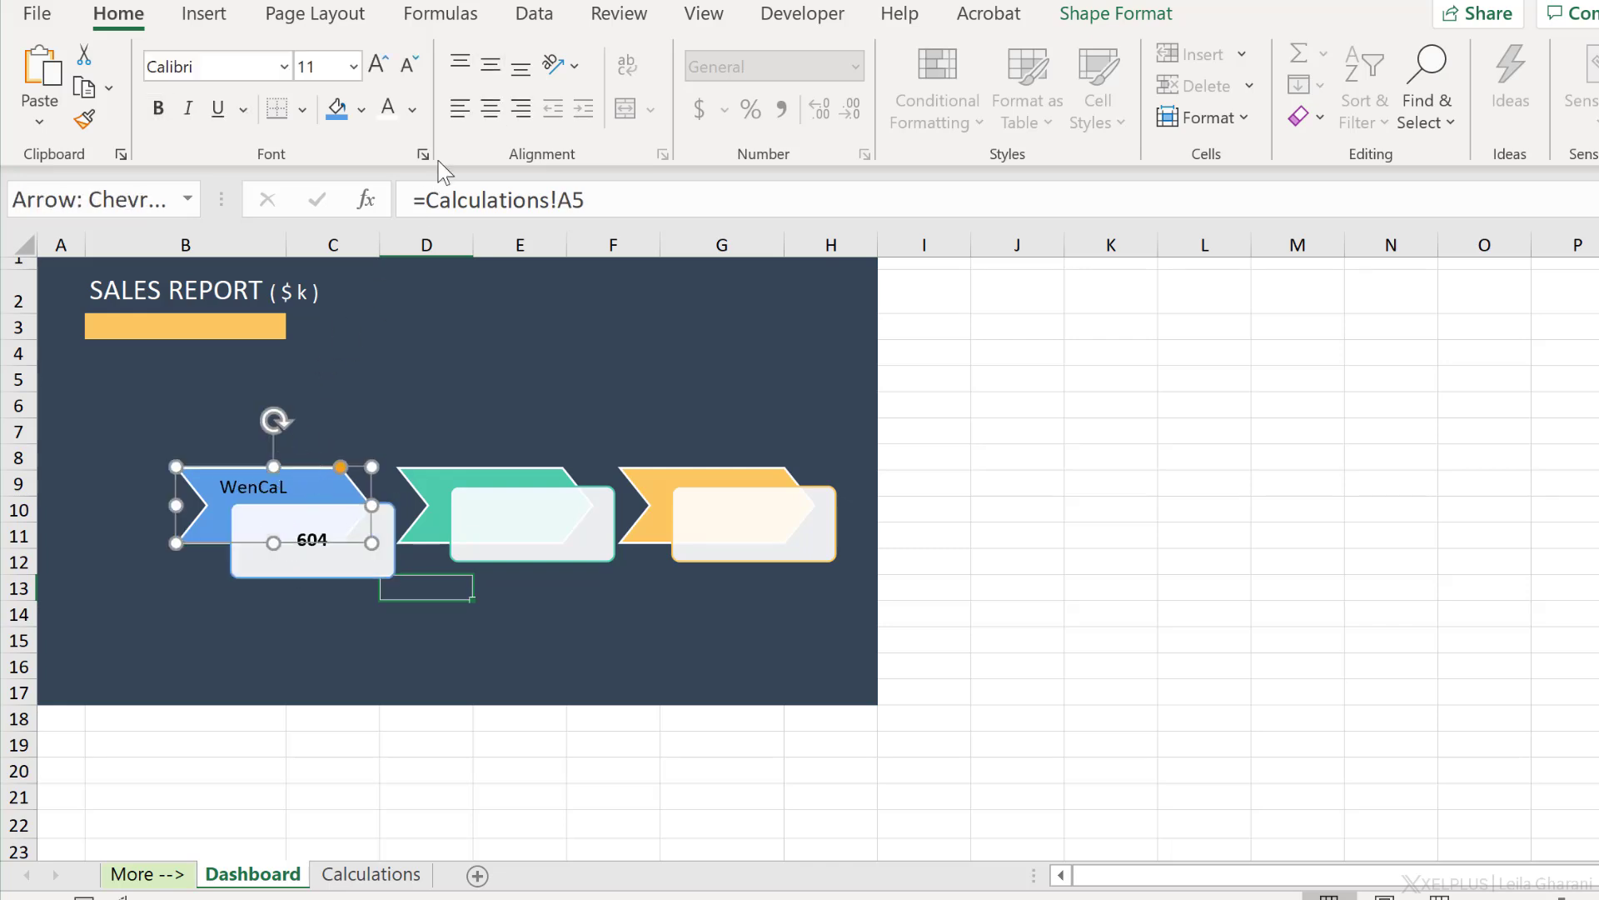
# Make the WenCaL label white and two font sizes larger, then deselect it
pyautogui.click(390, 117)
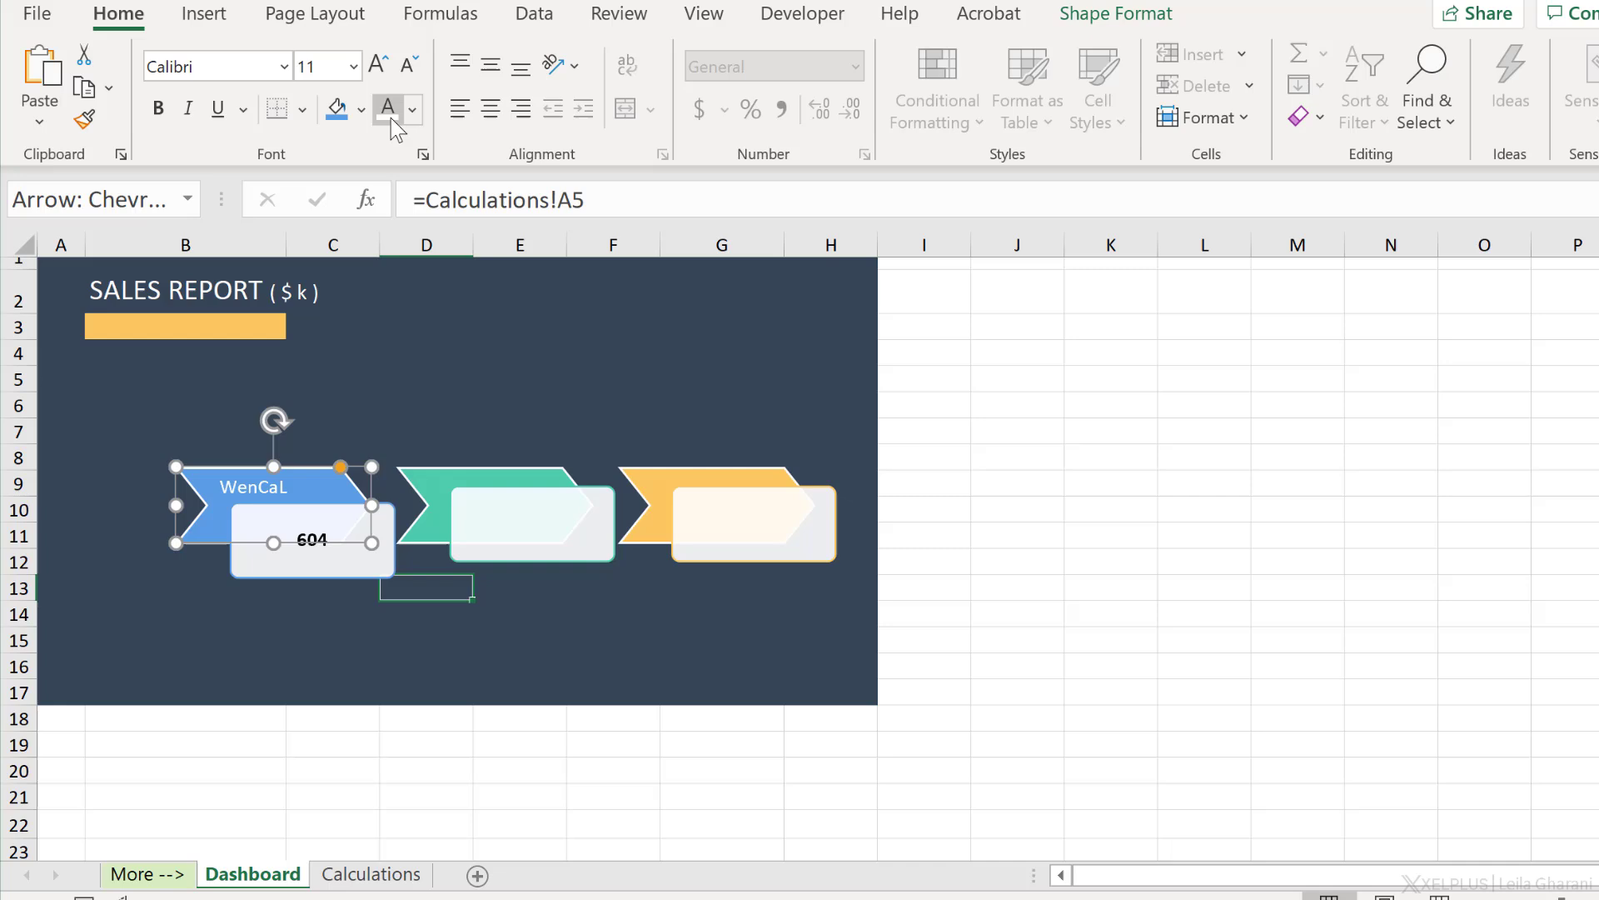
pyautogui.click(378, 65)
pyautogui.click(282, 583)
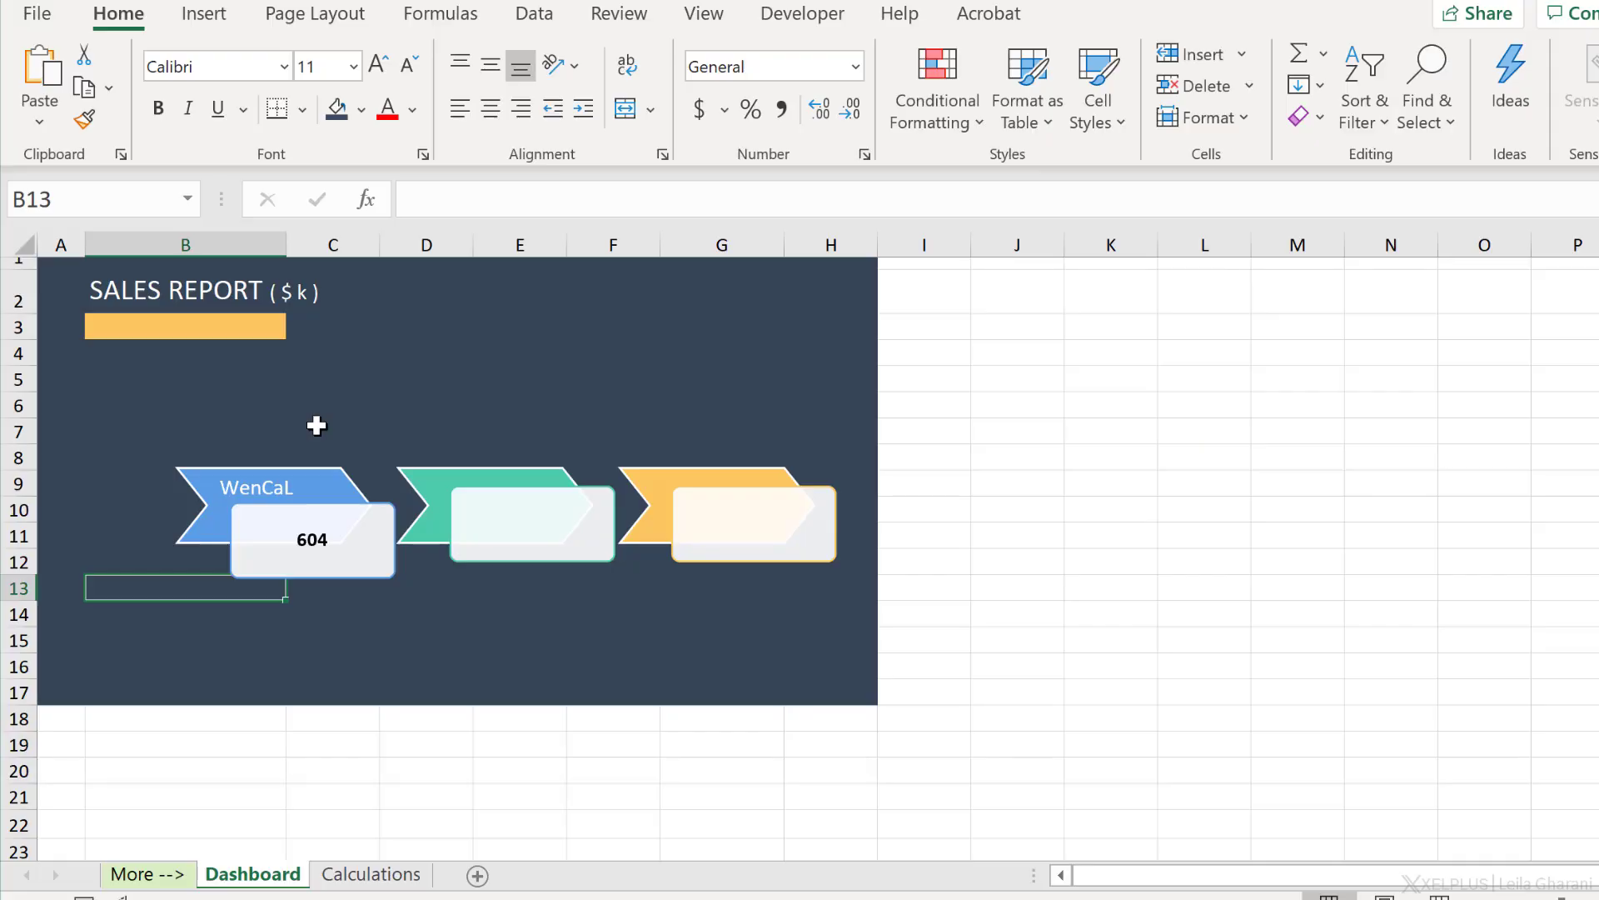
pyautogui.click(817, 321)
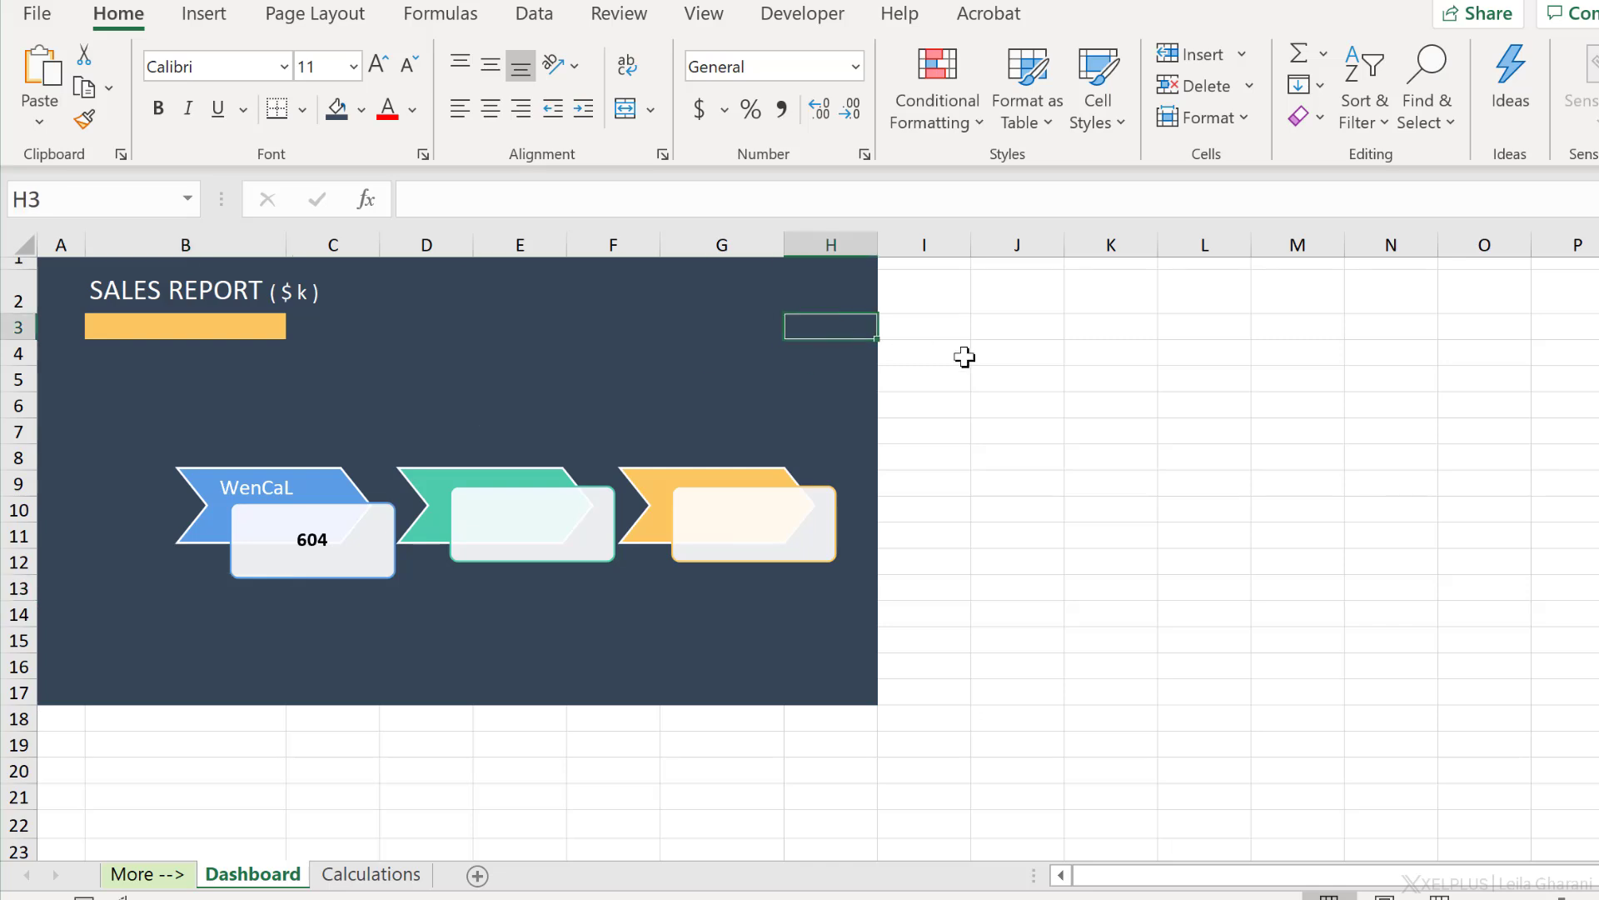
pyautogui.click(1067, 348)
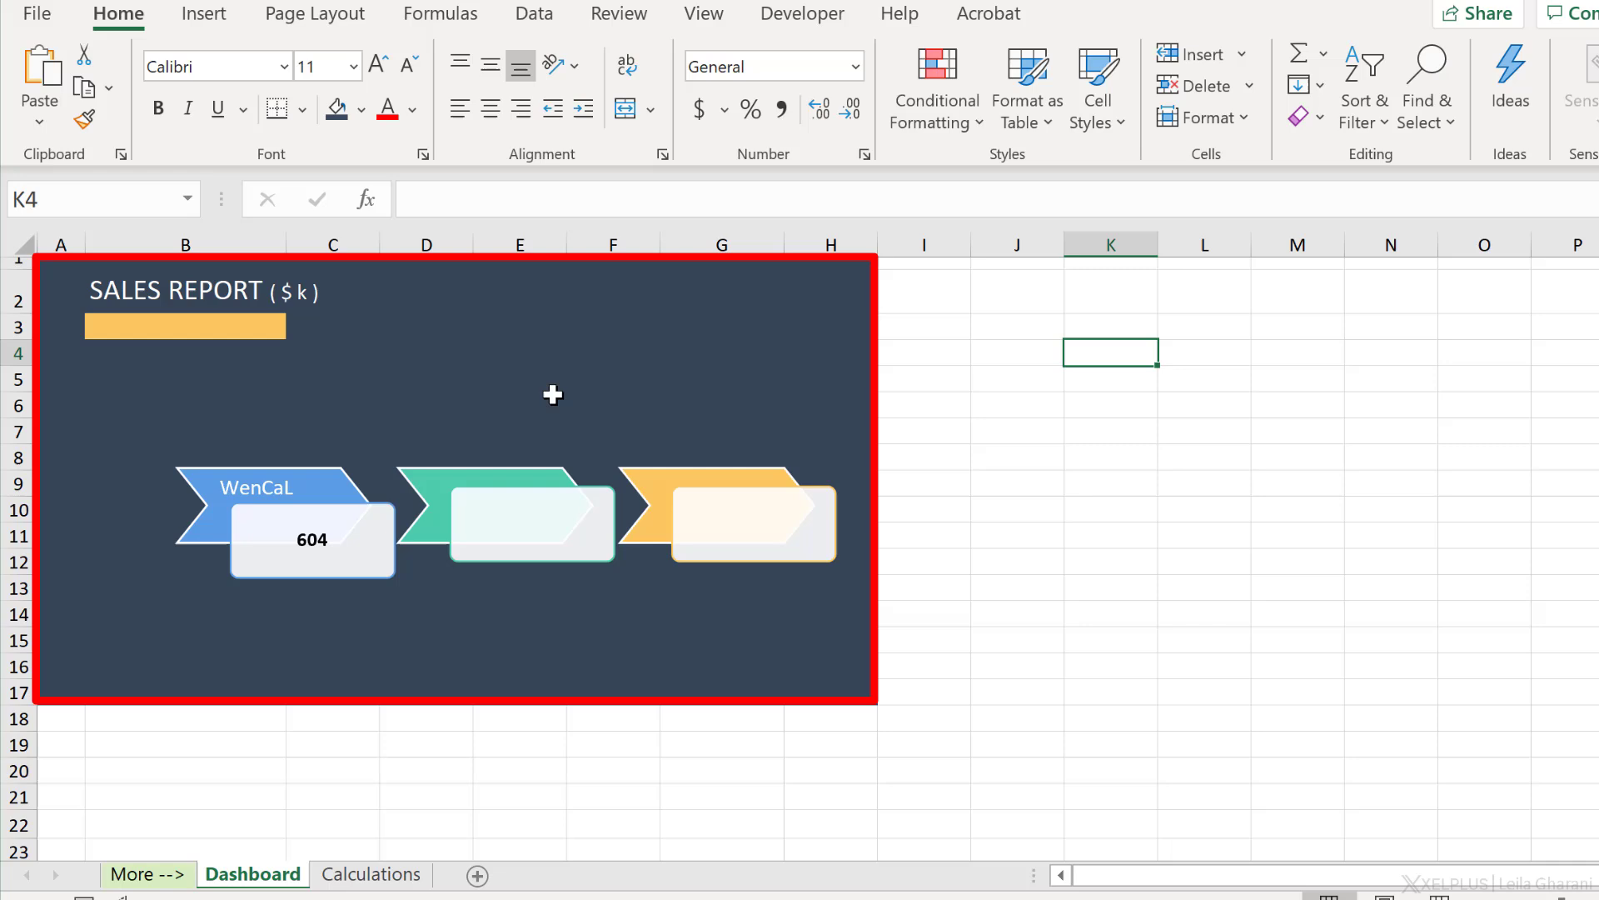
# Hide column I through the last column of the Dashboard sheet
pyautogui.click(923, 241)
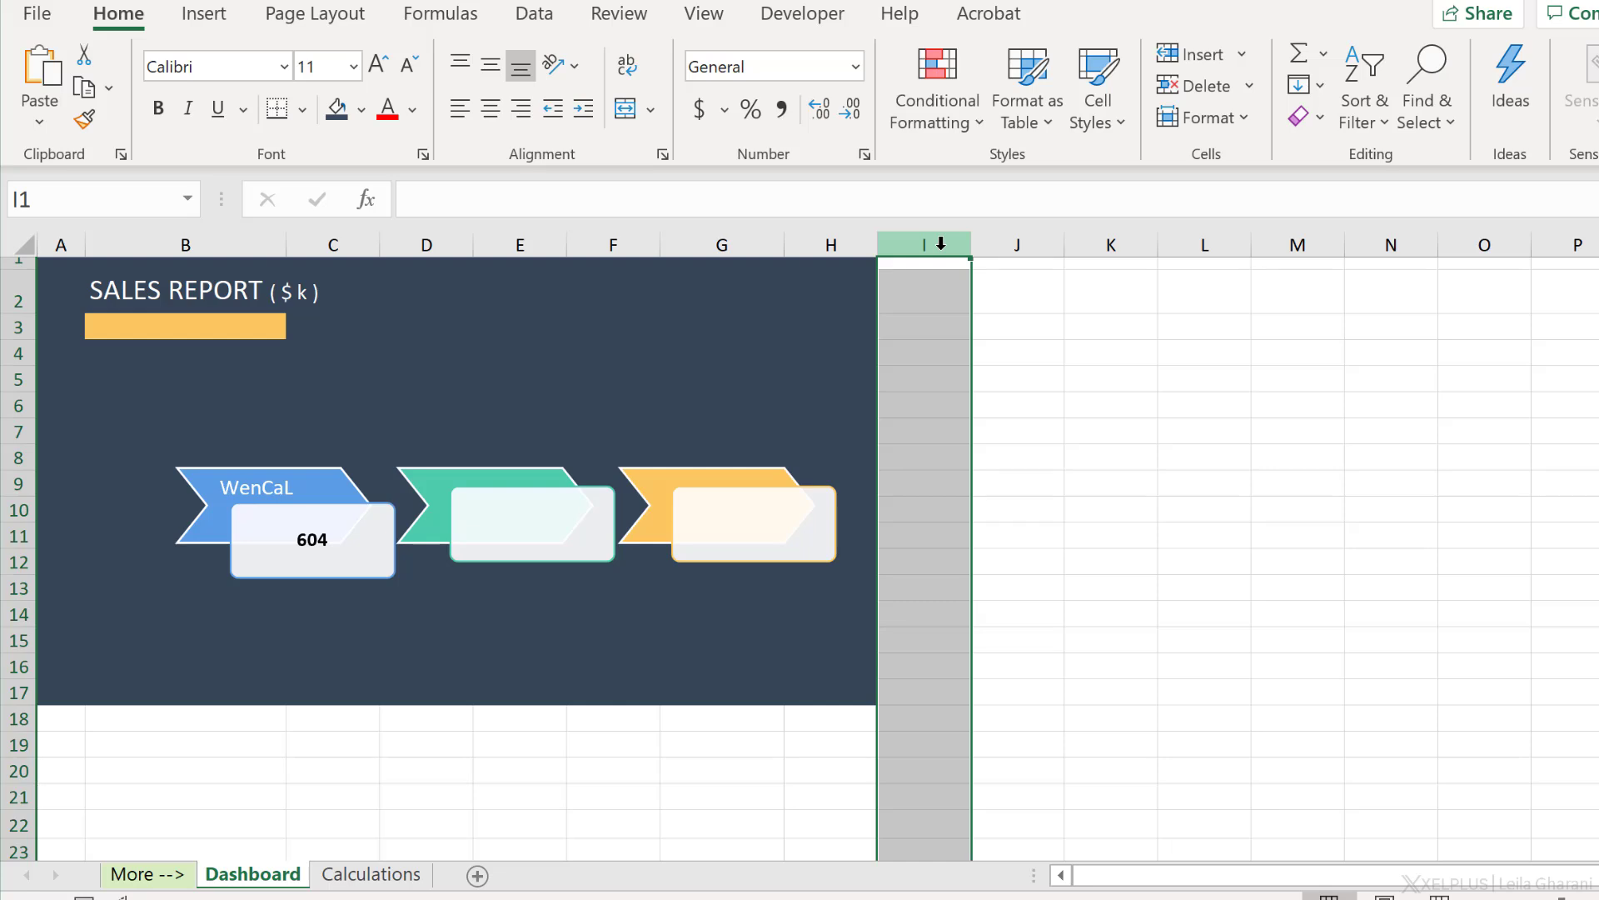
pyautogui.hotkey('ctrl', 'shift', 'Right')
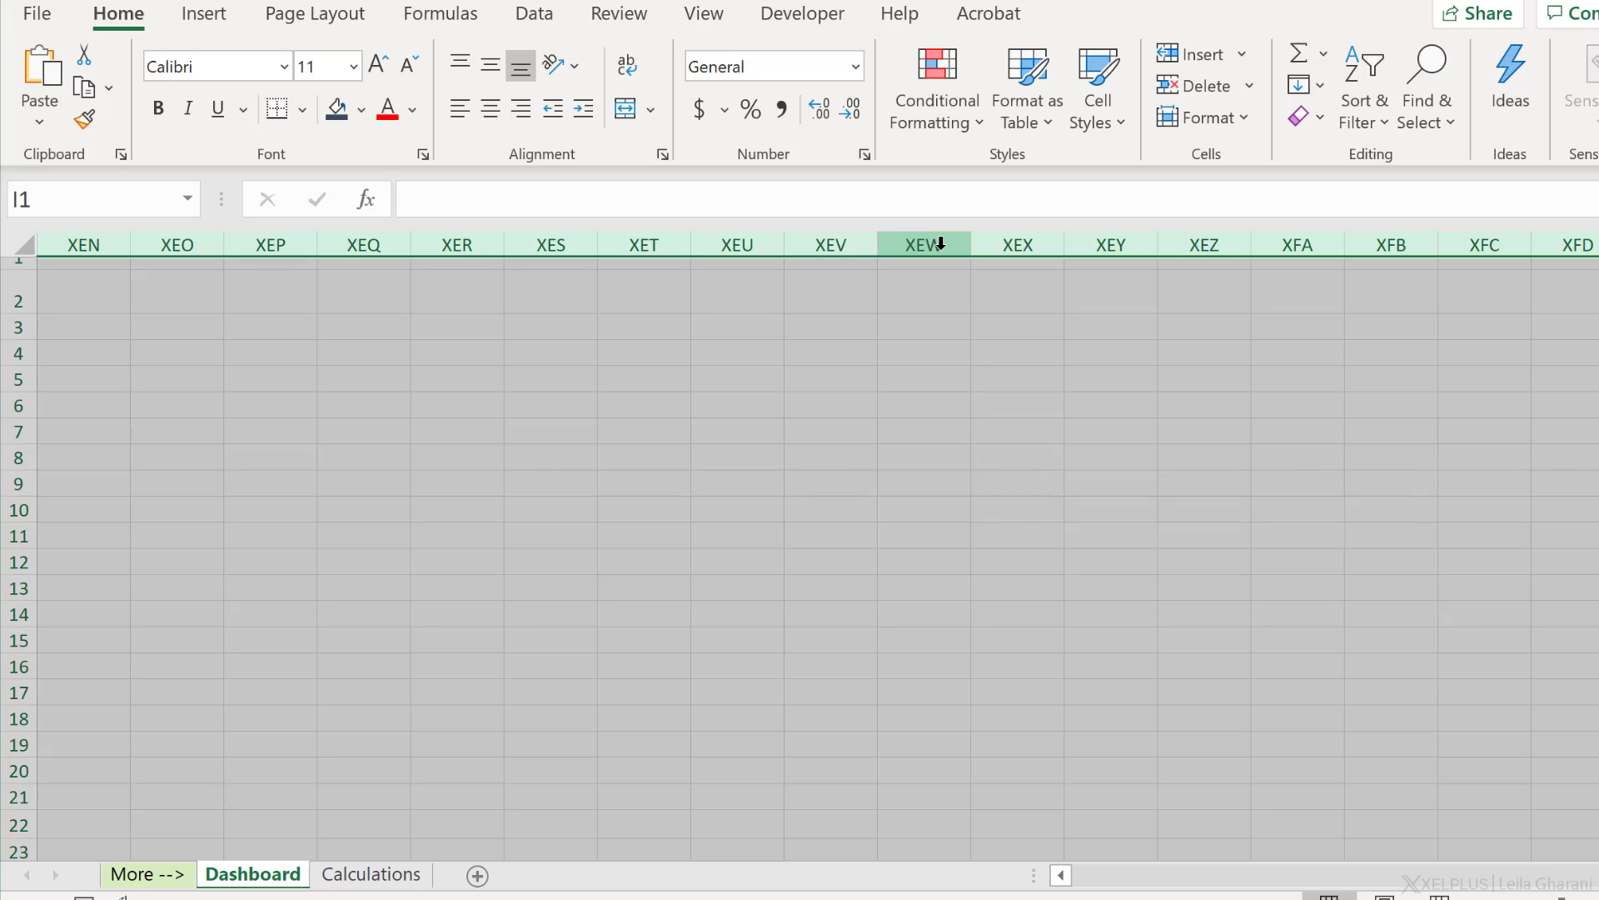
pyautogui.rightClick(940, 243)
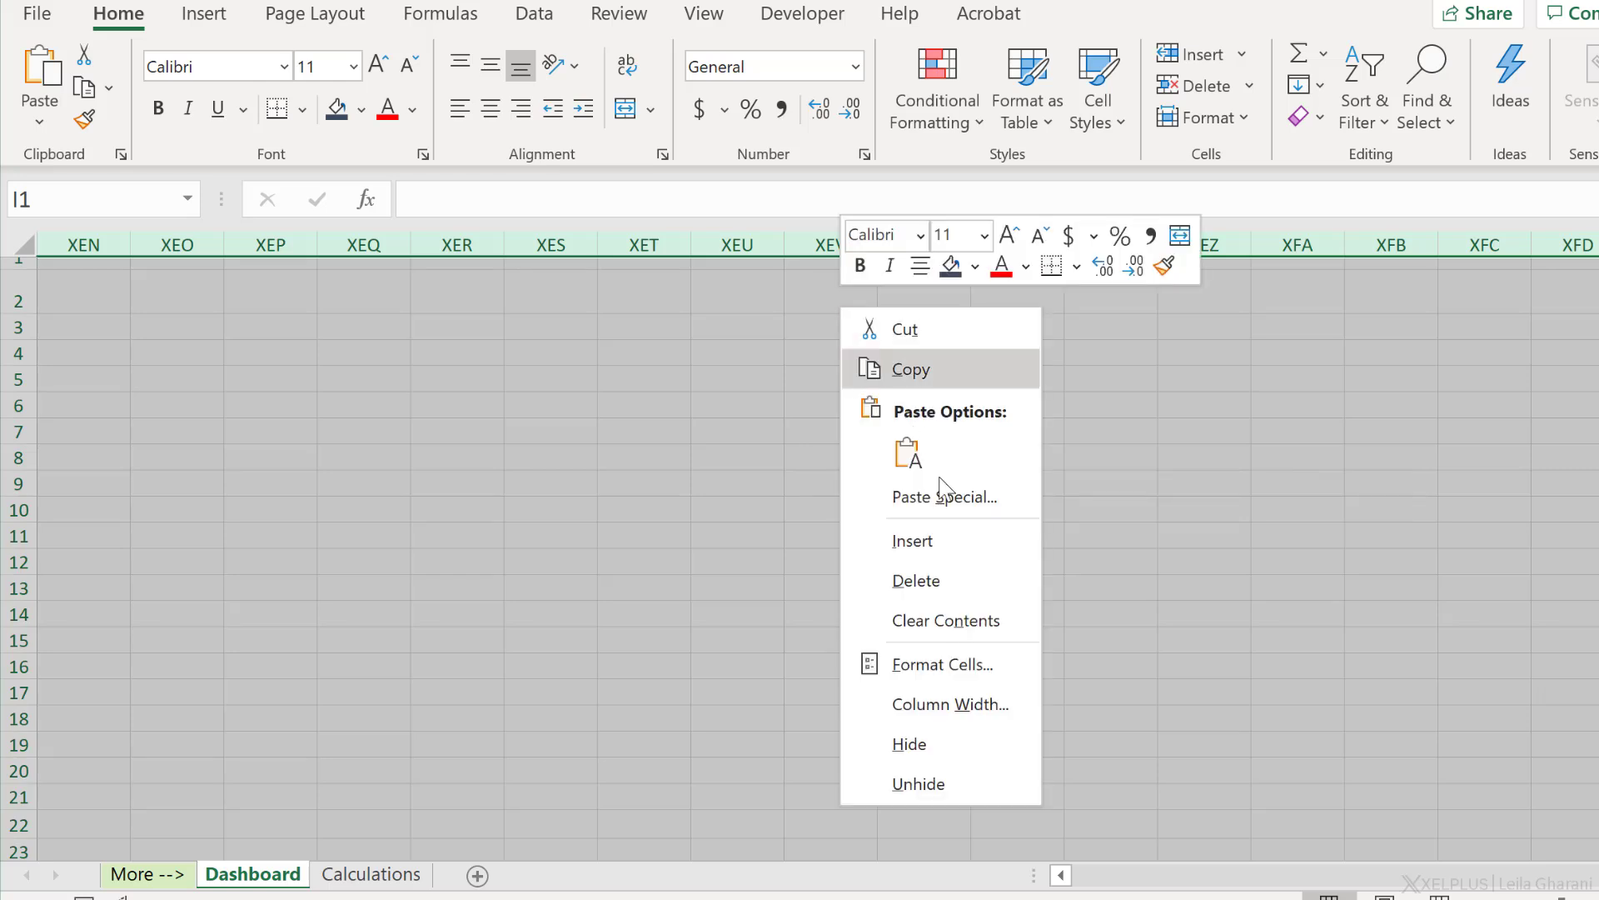
pyautogui.click(938, 751)
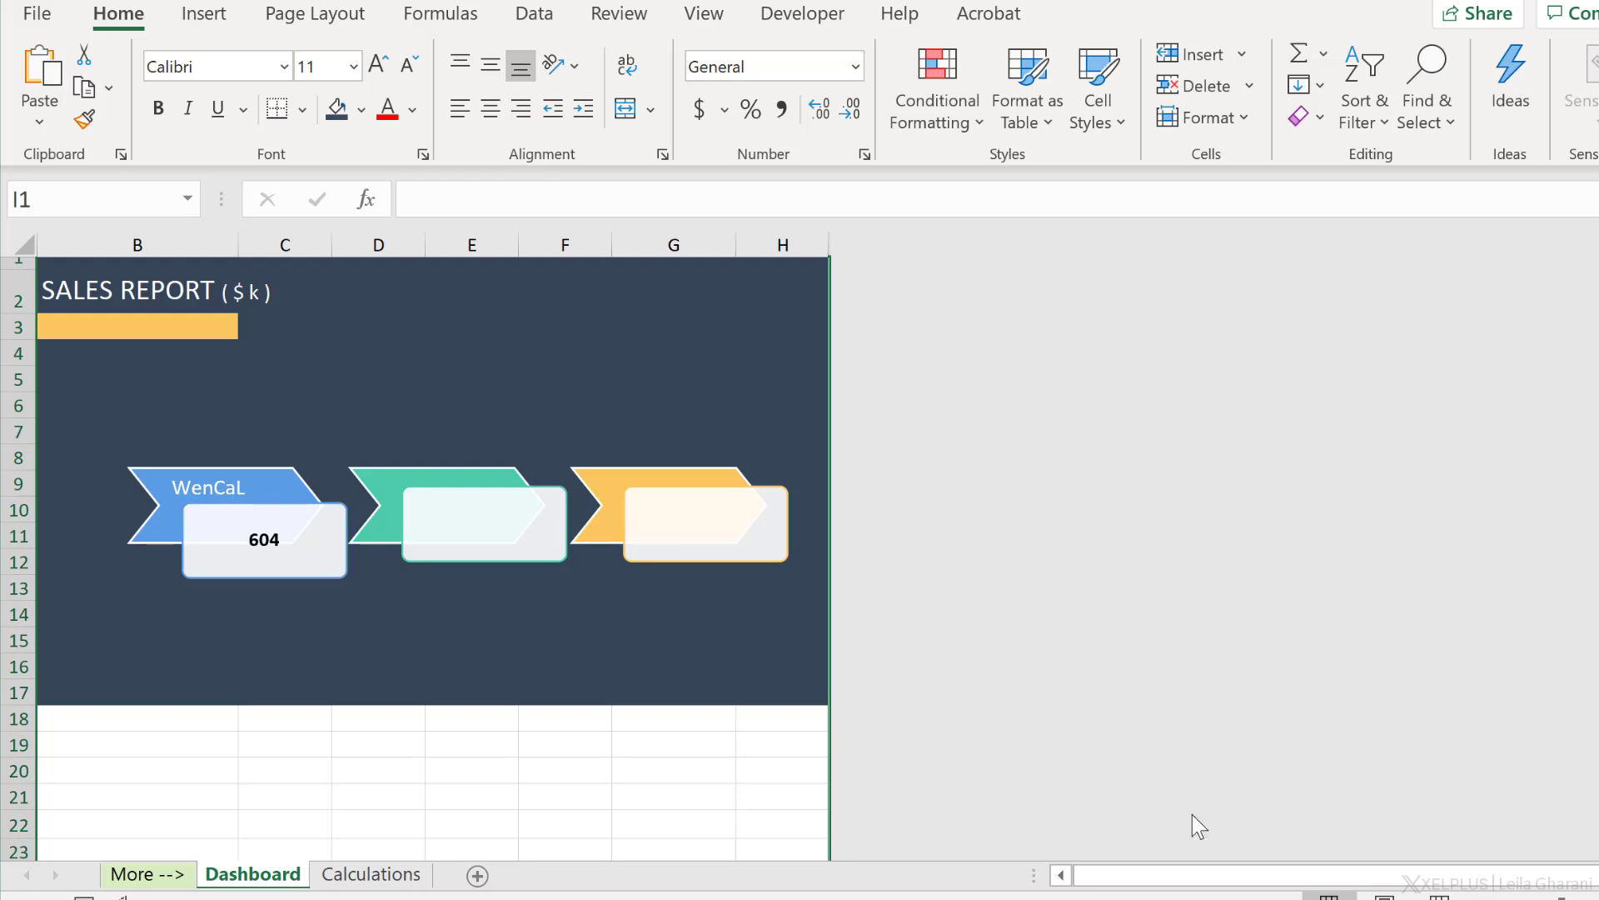
# Hide row 18 through the last row of the Dashboard sheet
pyautogui.click(337, 768)
pyautogui.click(10, 722)
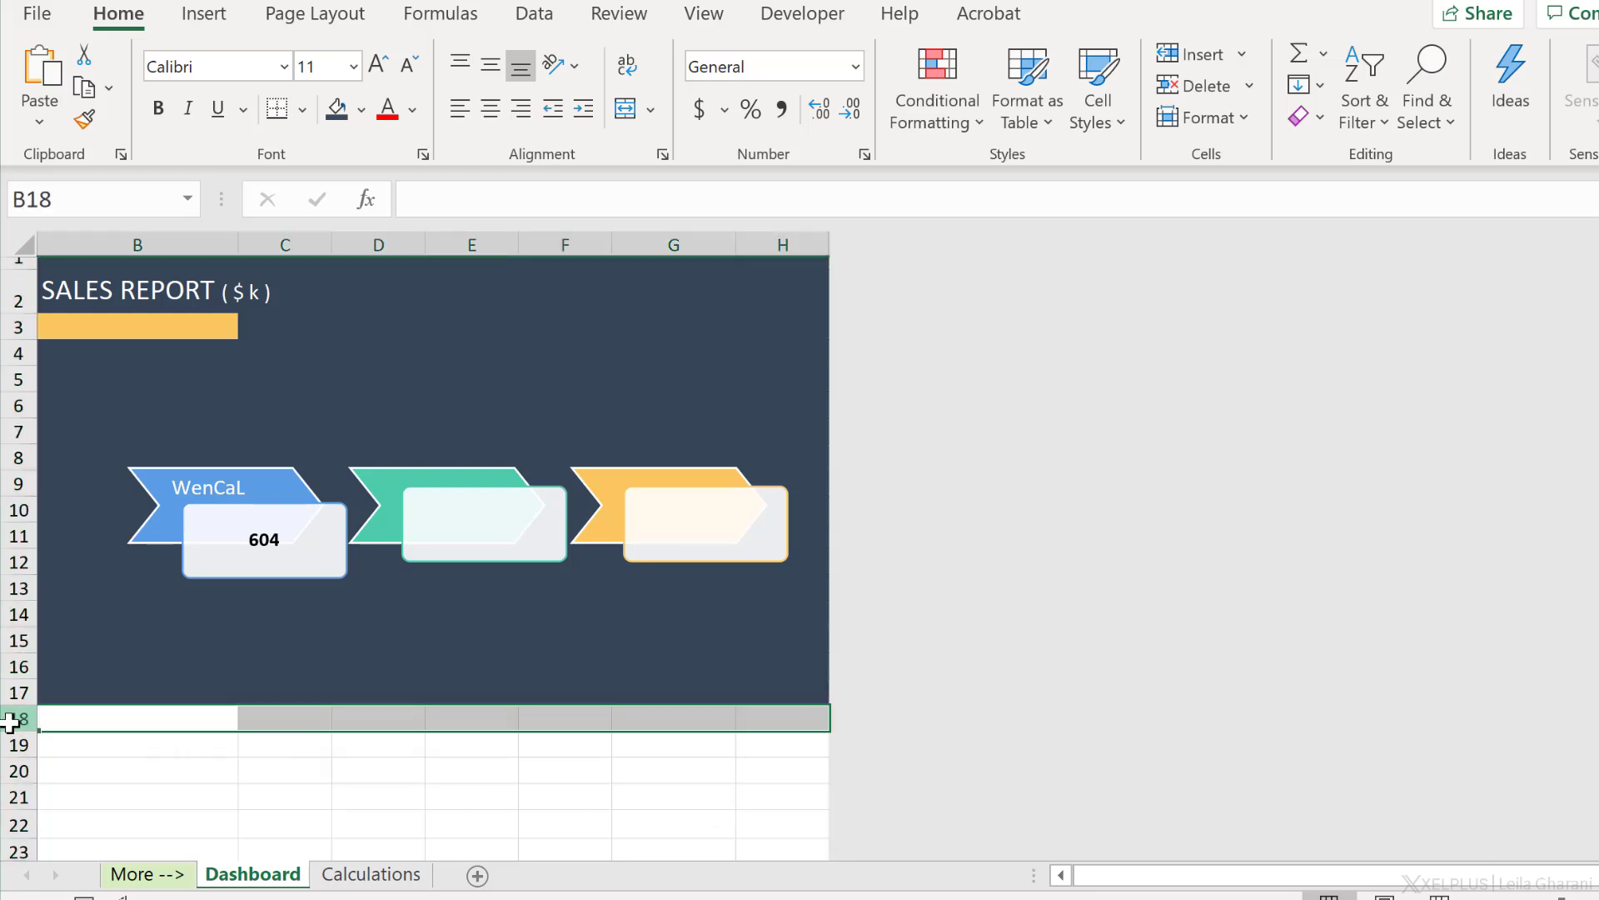
pyautogui.hotkey('ctrl', 'shift', 'Down')
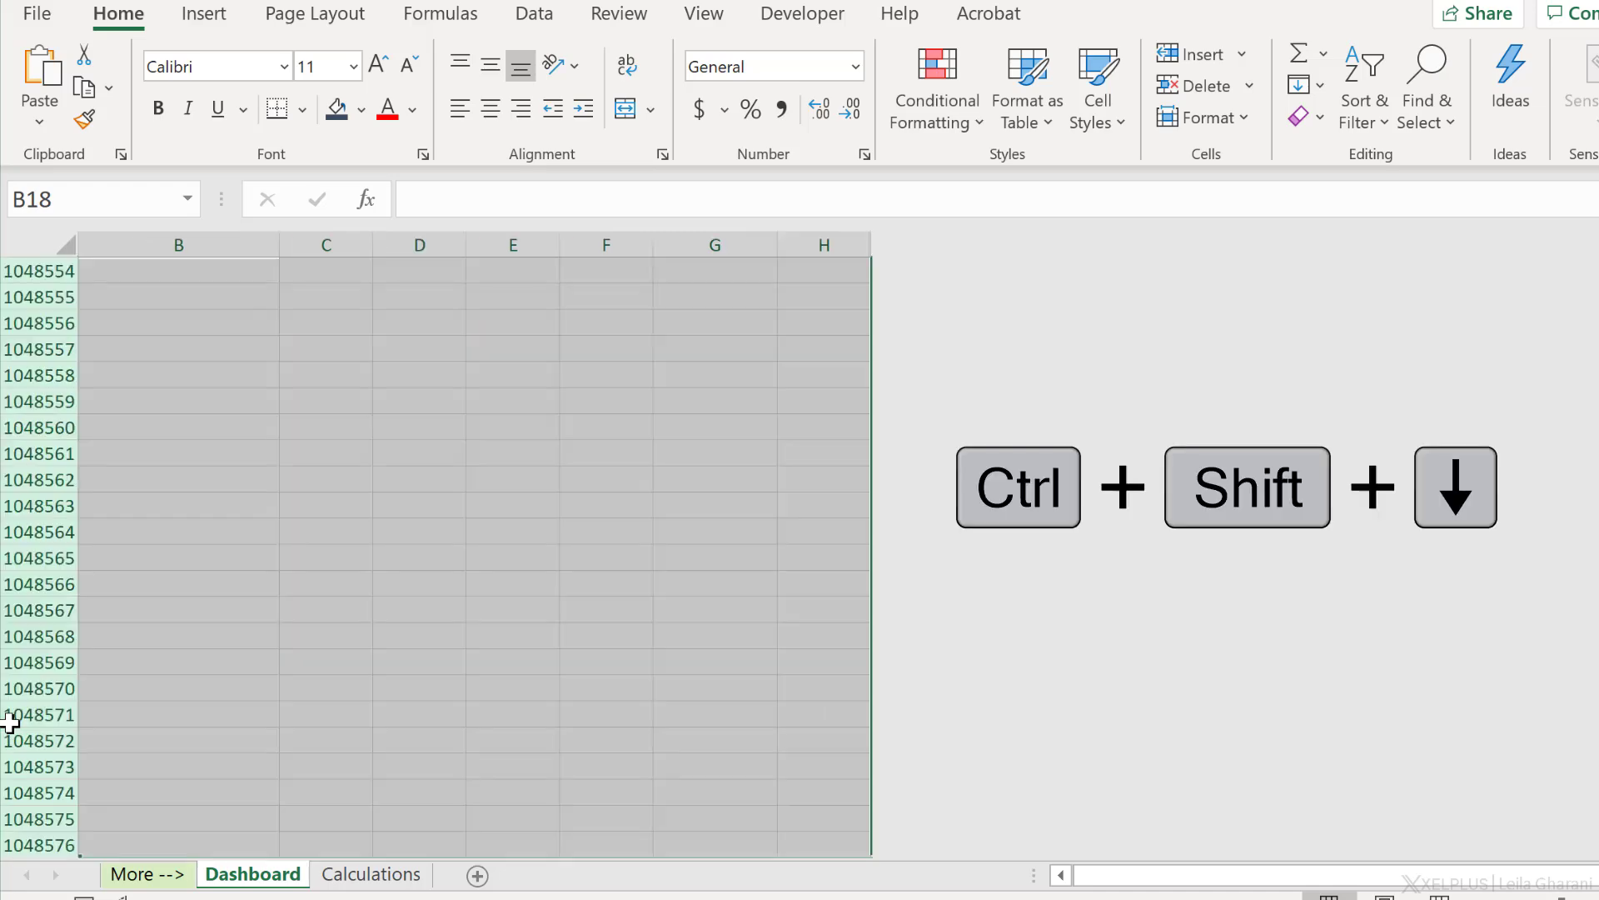
pyautogui.rightClick(333, 475)
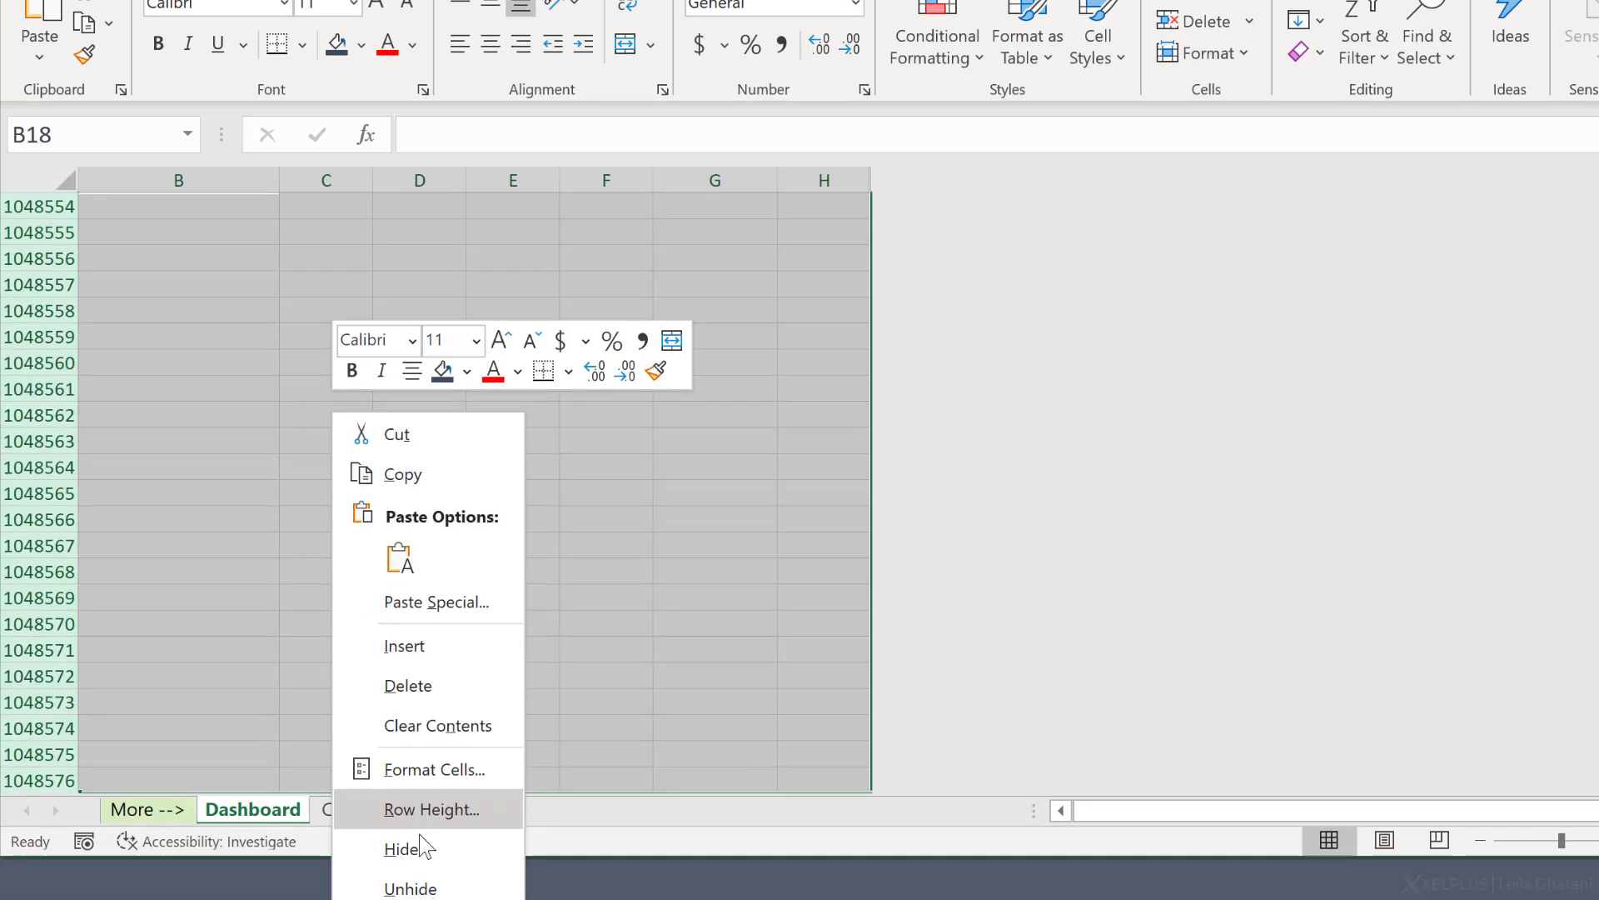
pyautogui.click(407, 846)
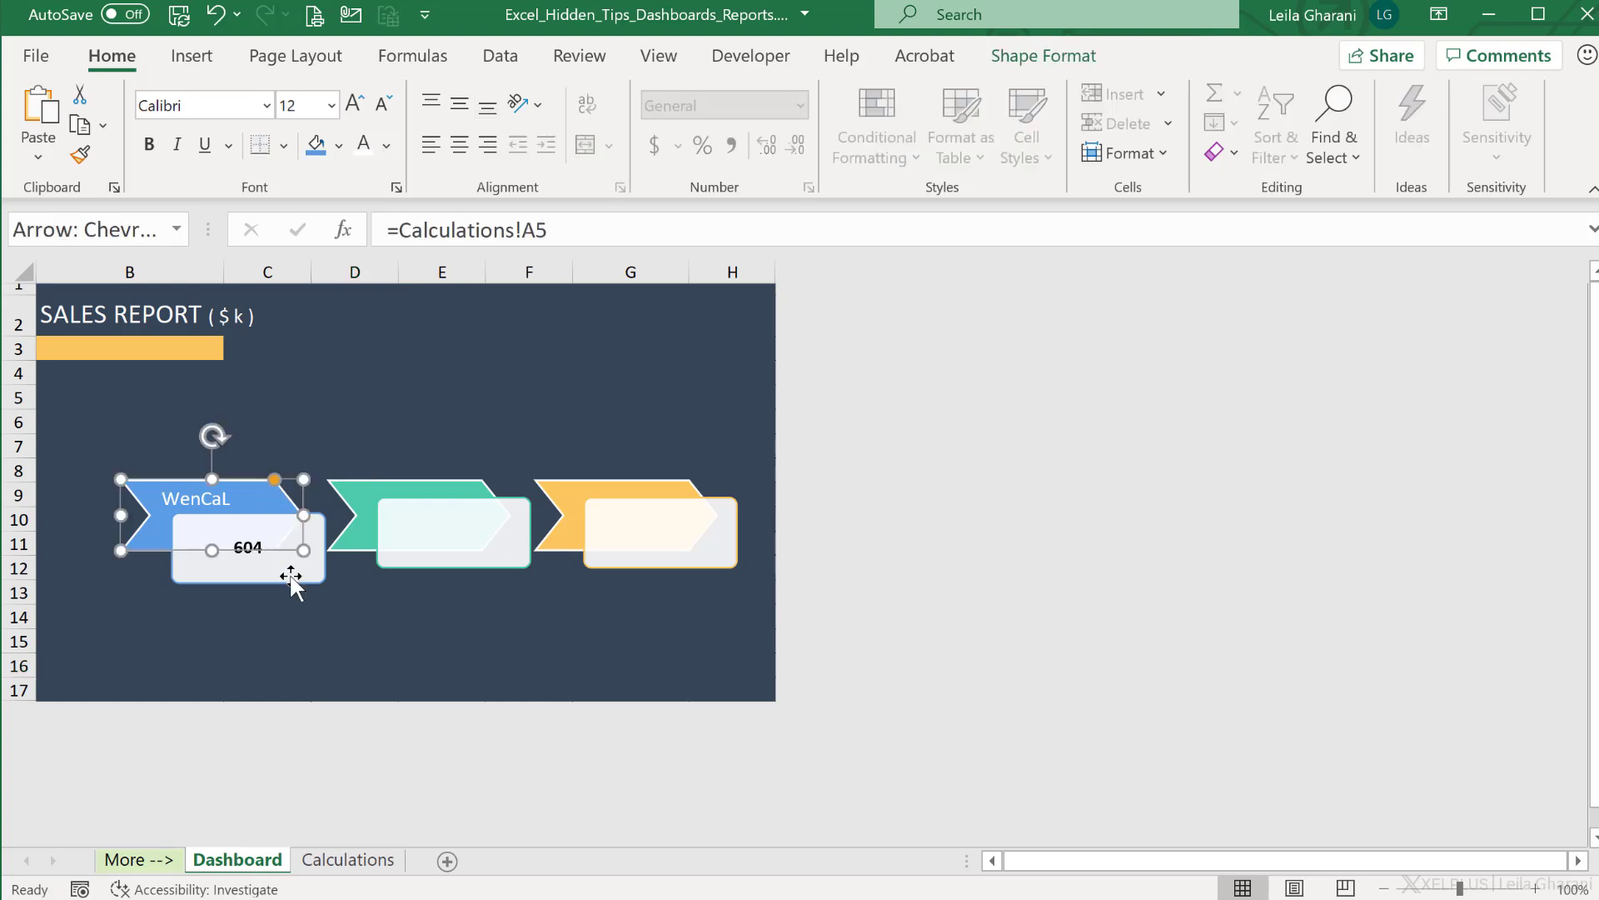
# Select the chevron shapes, deselect them, and open the Selection Pane from Find & Select
pyautogui.click(291, 577)
pyautogui.click(366, 523)
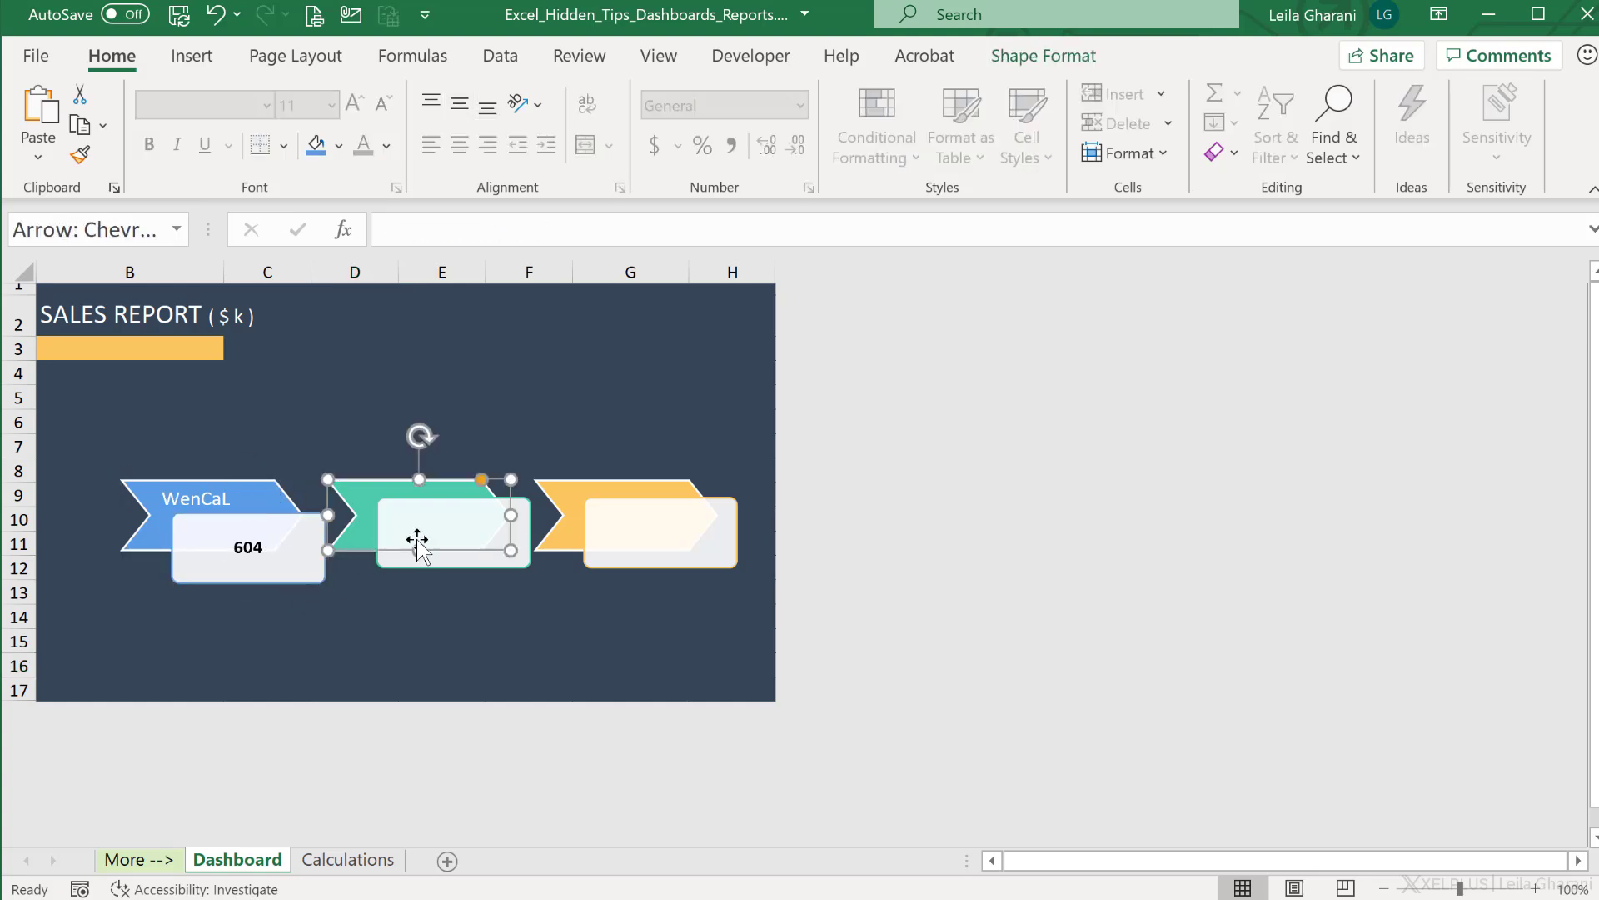
pyautogui.keyDown('ctrl'); pyautogui.click(456, 525); pyautogui.keyUp('ctrl')
pyautogui.keyDown('ctrl'); pyautogui.click(633, 525); pyautogui.keyUp('ctrl')
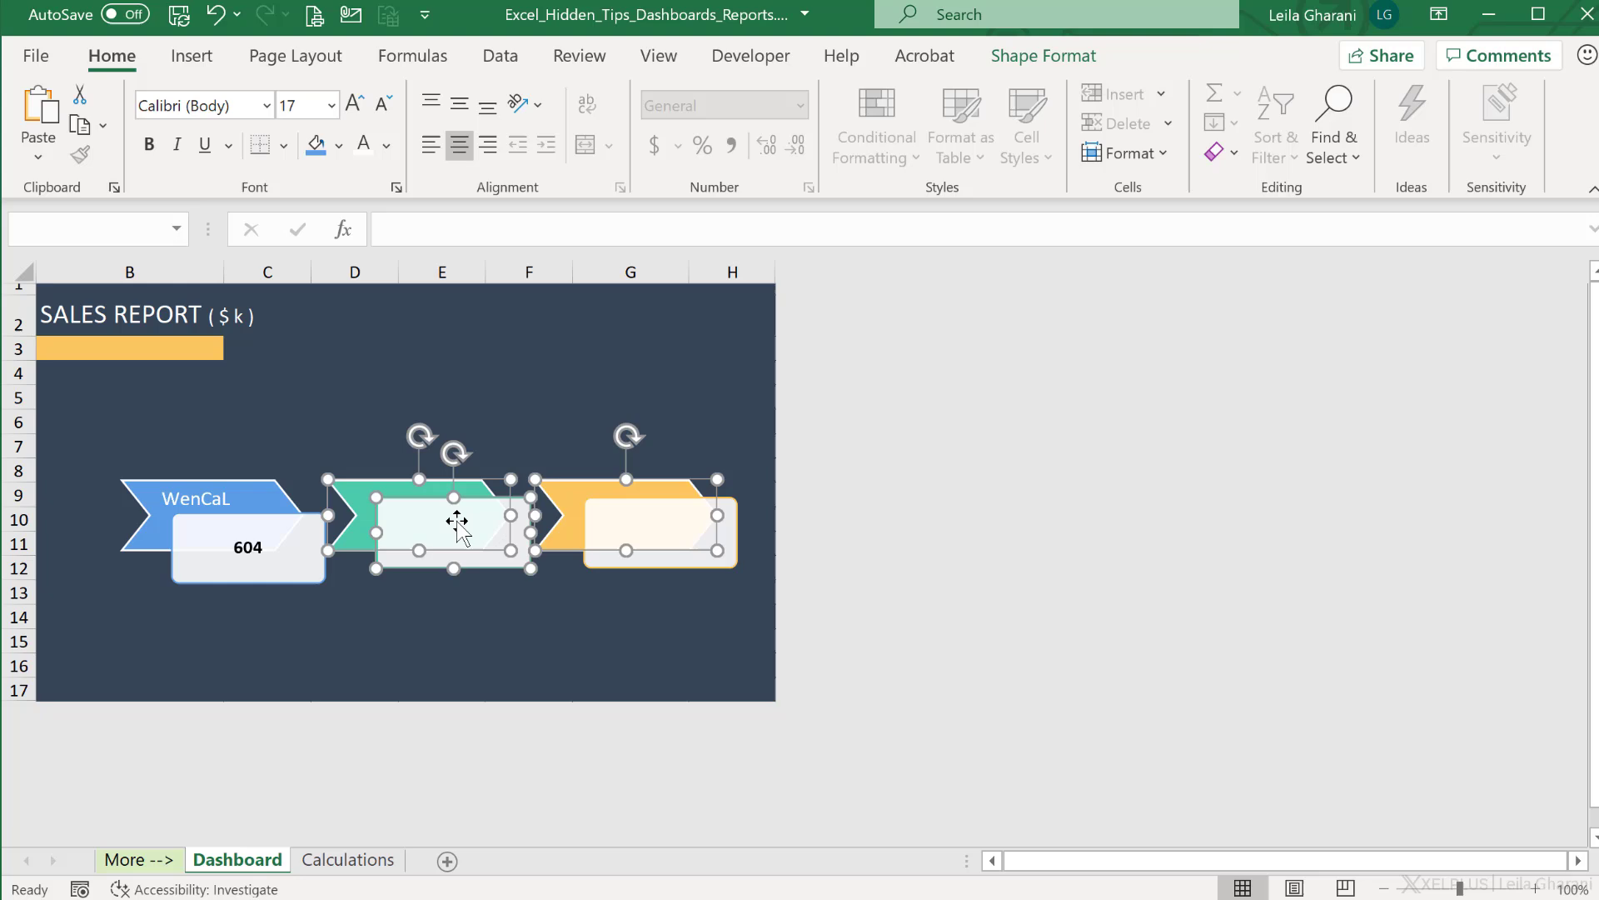
pyautogui.click(459, 418)
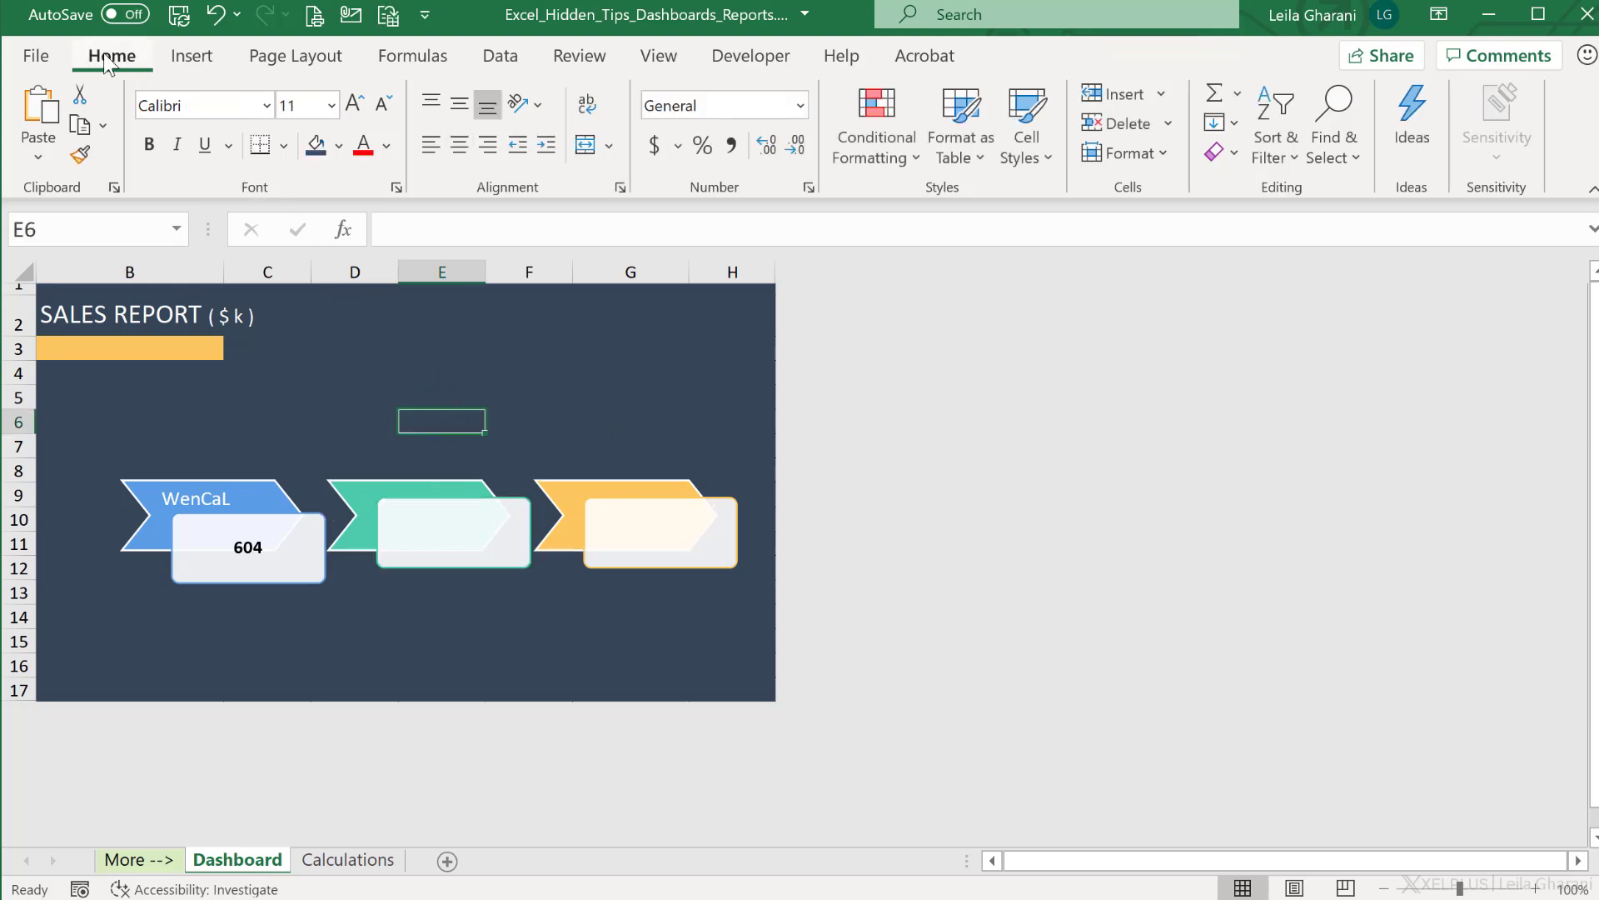
pyautogui.click(1333, 145)
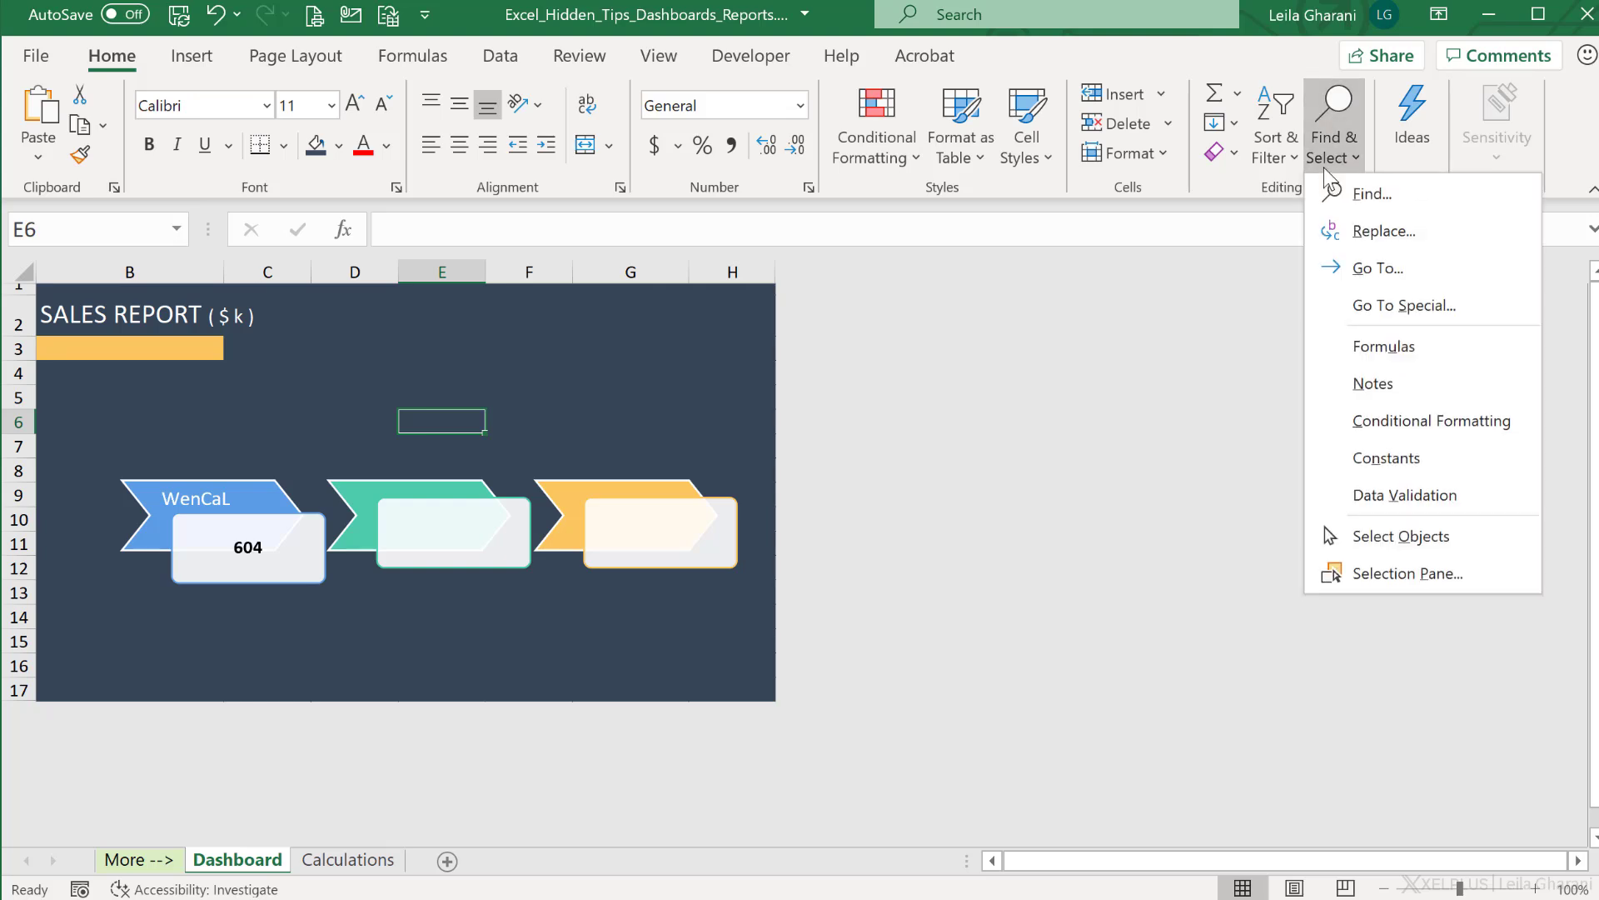
pyautogui.click(1403, 573)
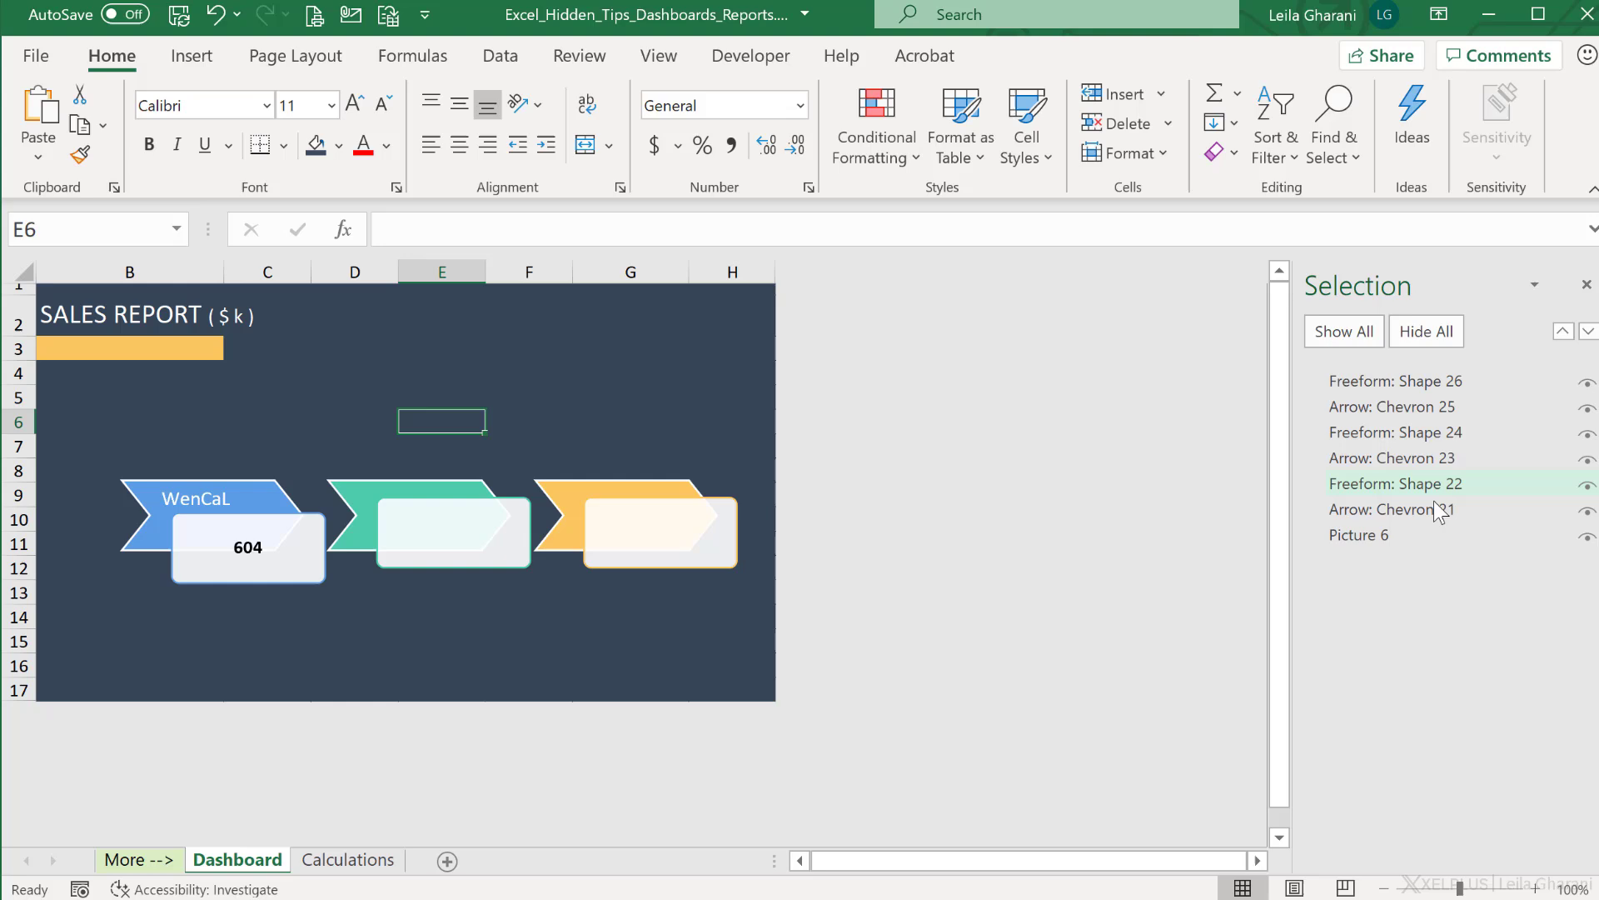
# Hide and reshow the blue WenCaL chevron and 604 box in the Selection Pane
pyautogui.click(1587, 512)
pyautogui.click(1587, 486)
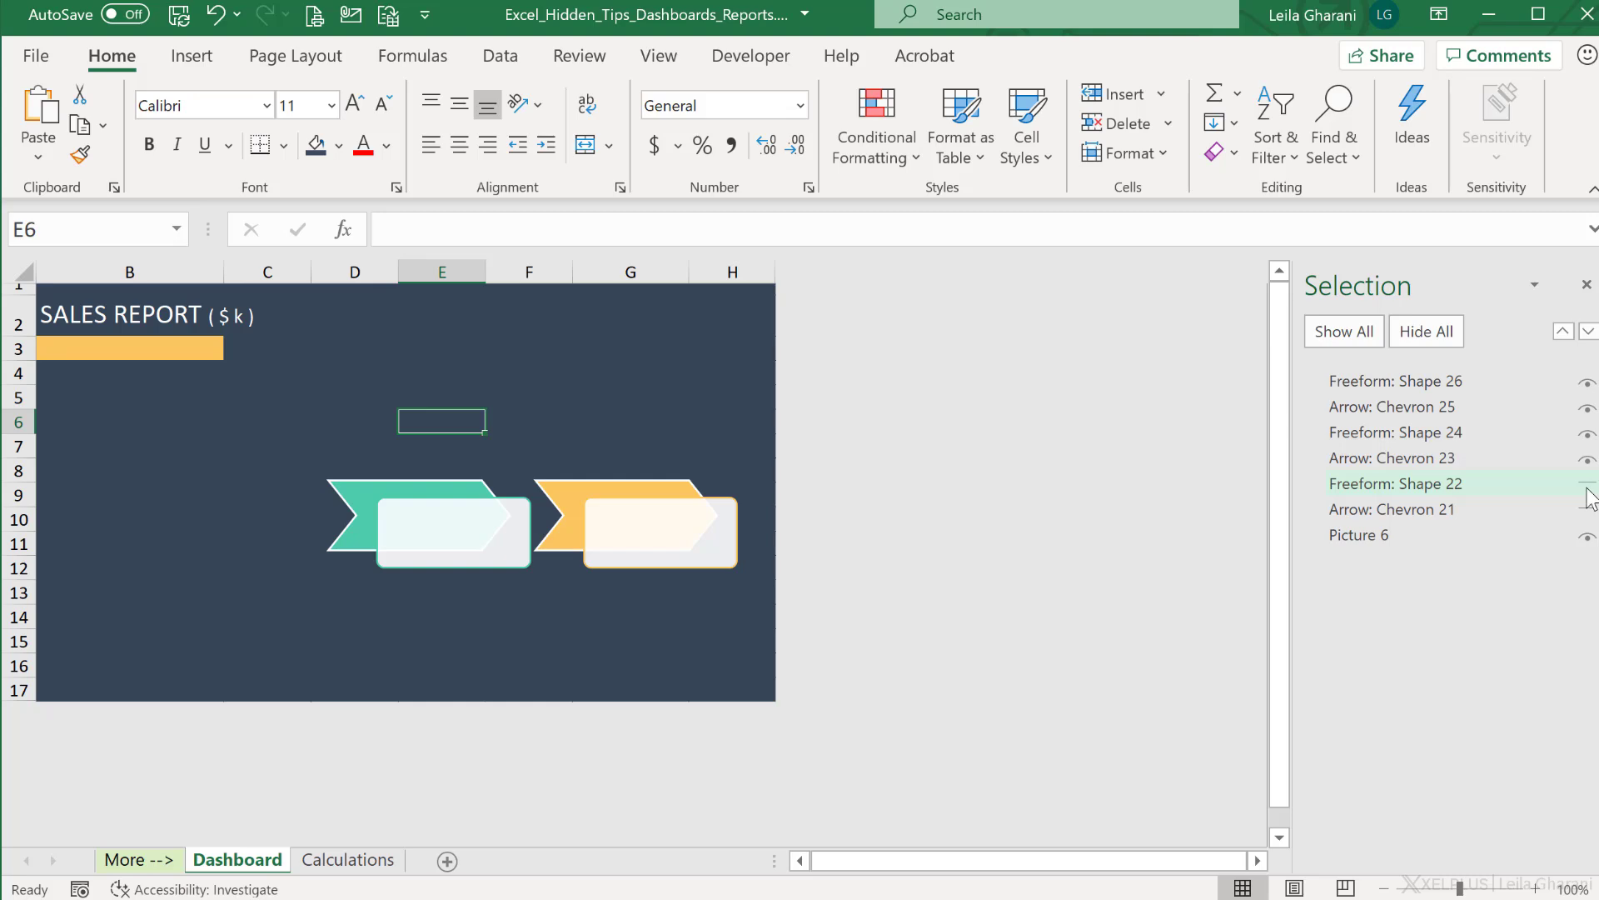
pyautogui.click(1586, 486)
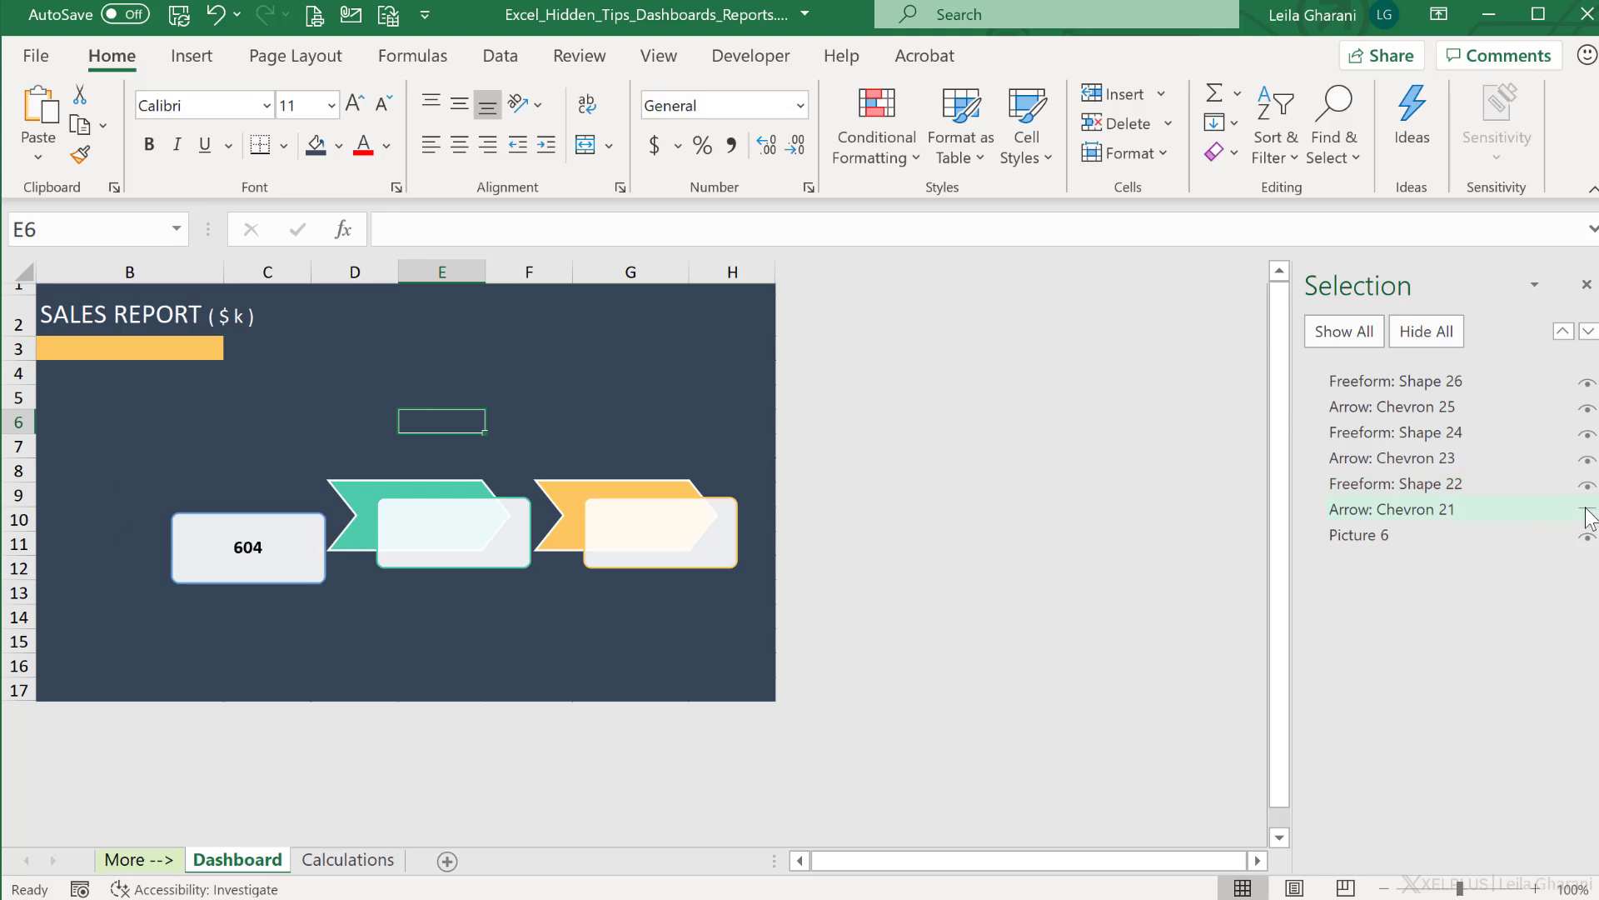
pyautogui.click(1587, 511)
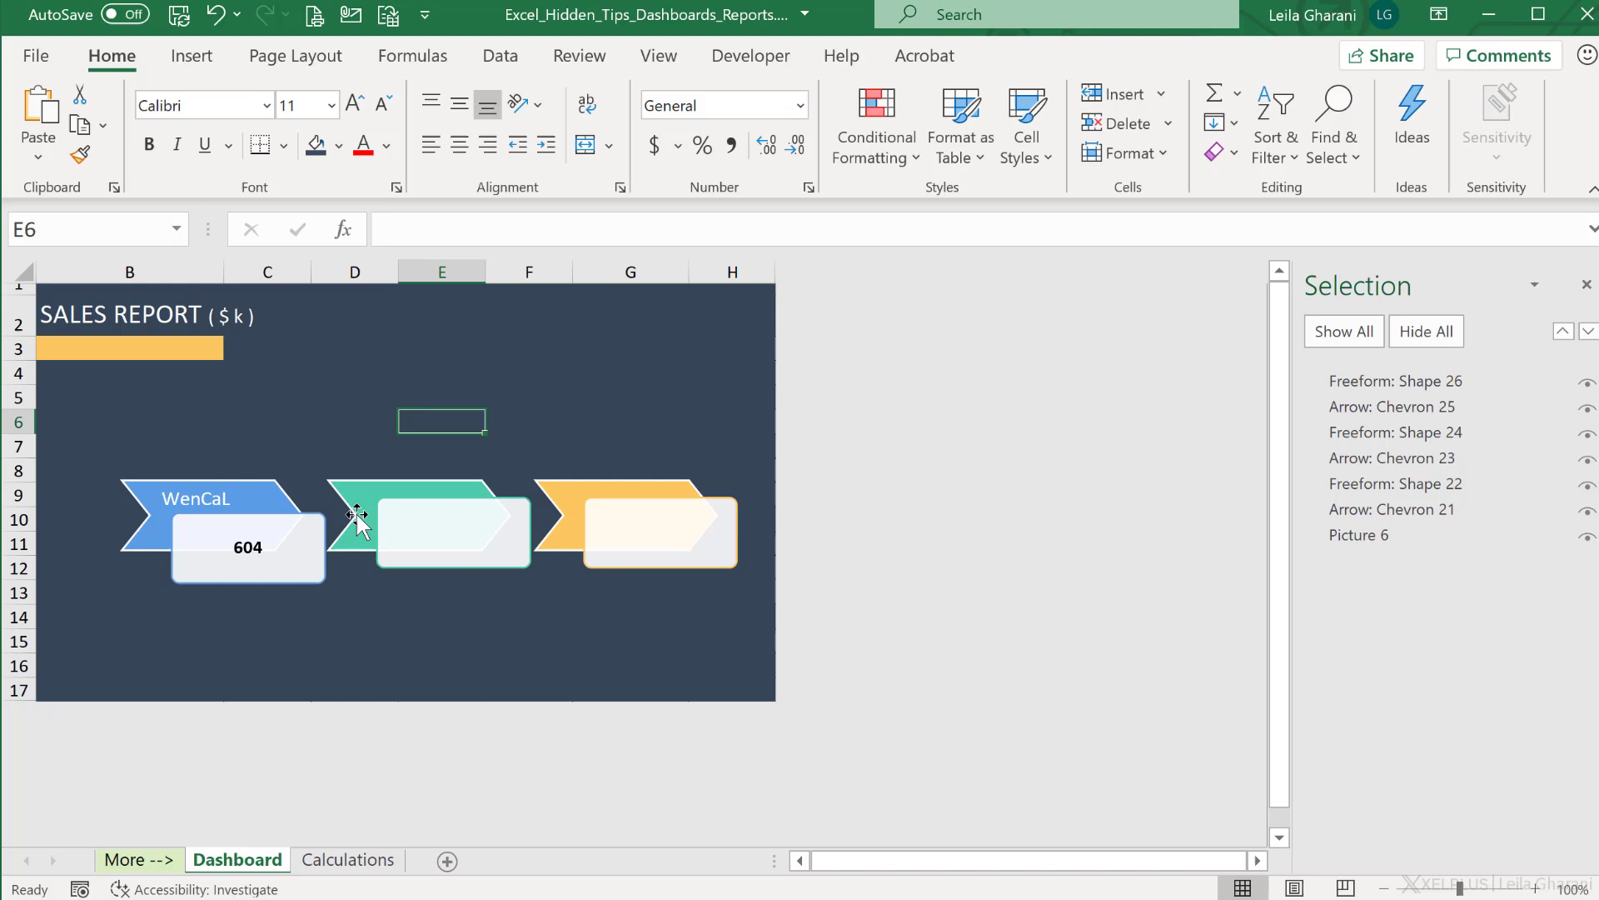
# Move the green chevron and its value box over the blue chevron and 604 box, checking visibility
pyautogui.moveTo(378, 486); pyautogui.dragTo(177, 475)
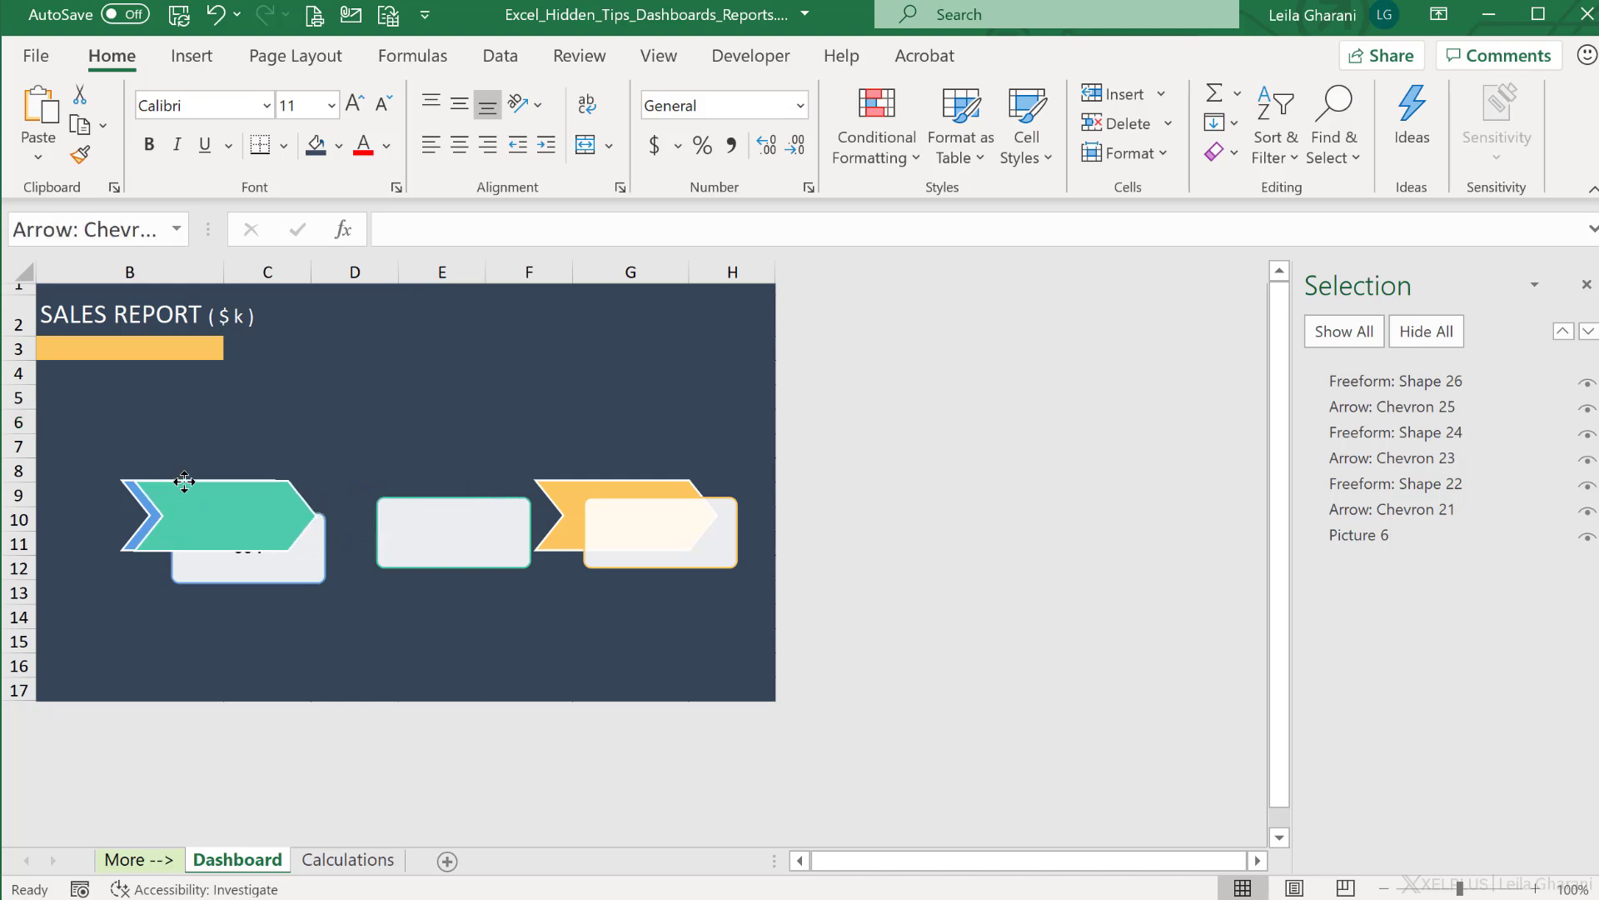
pyautogui.moveTo(425, 572); pyautogui.dragTo(237, 575)
pyautogui.click(1571, 488)
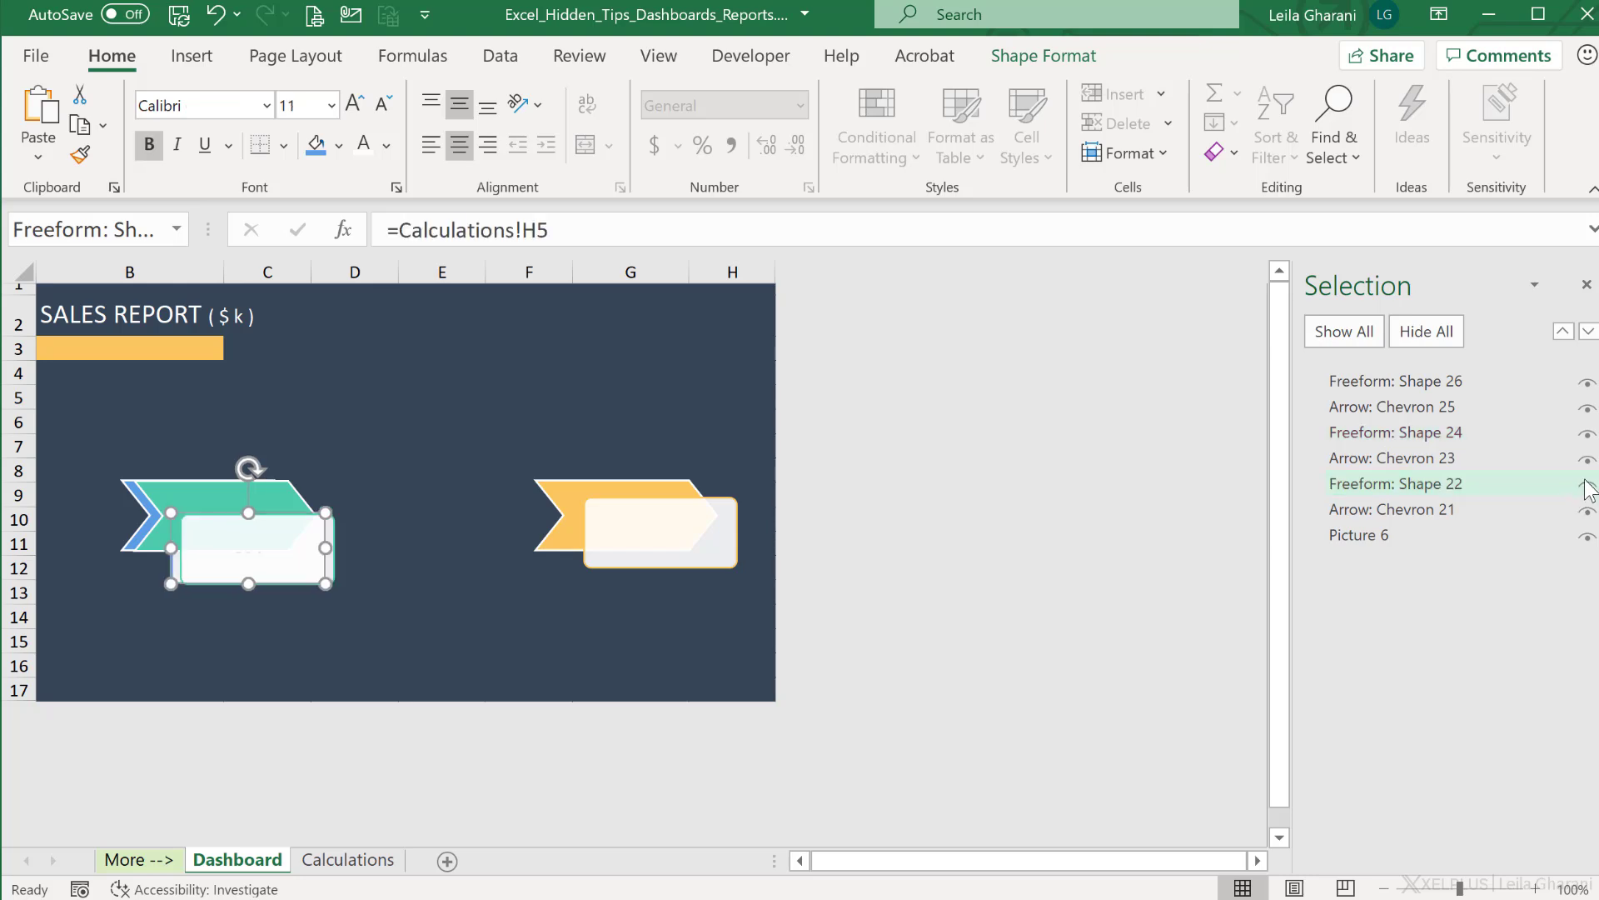
pyautogui.click(1587, 486)
pyautogui.click(1587, 461)
pyautogui.click(1587, 435)
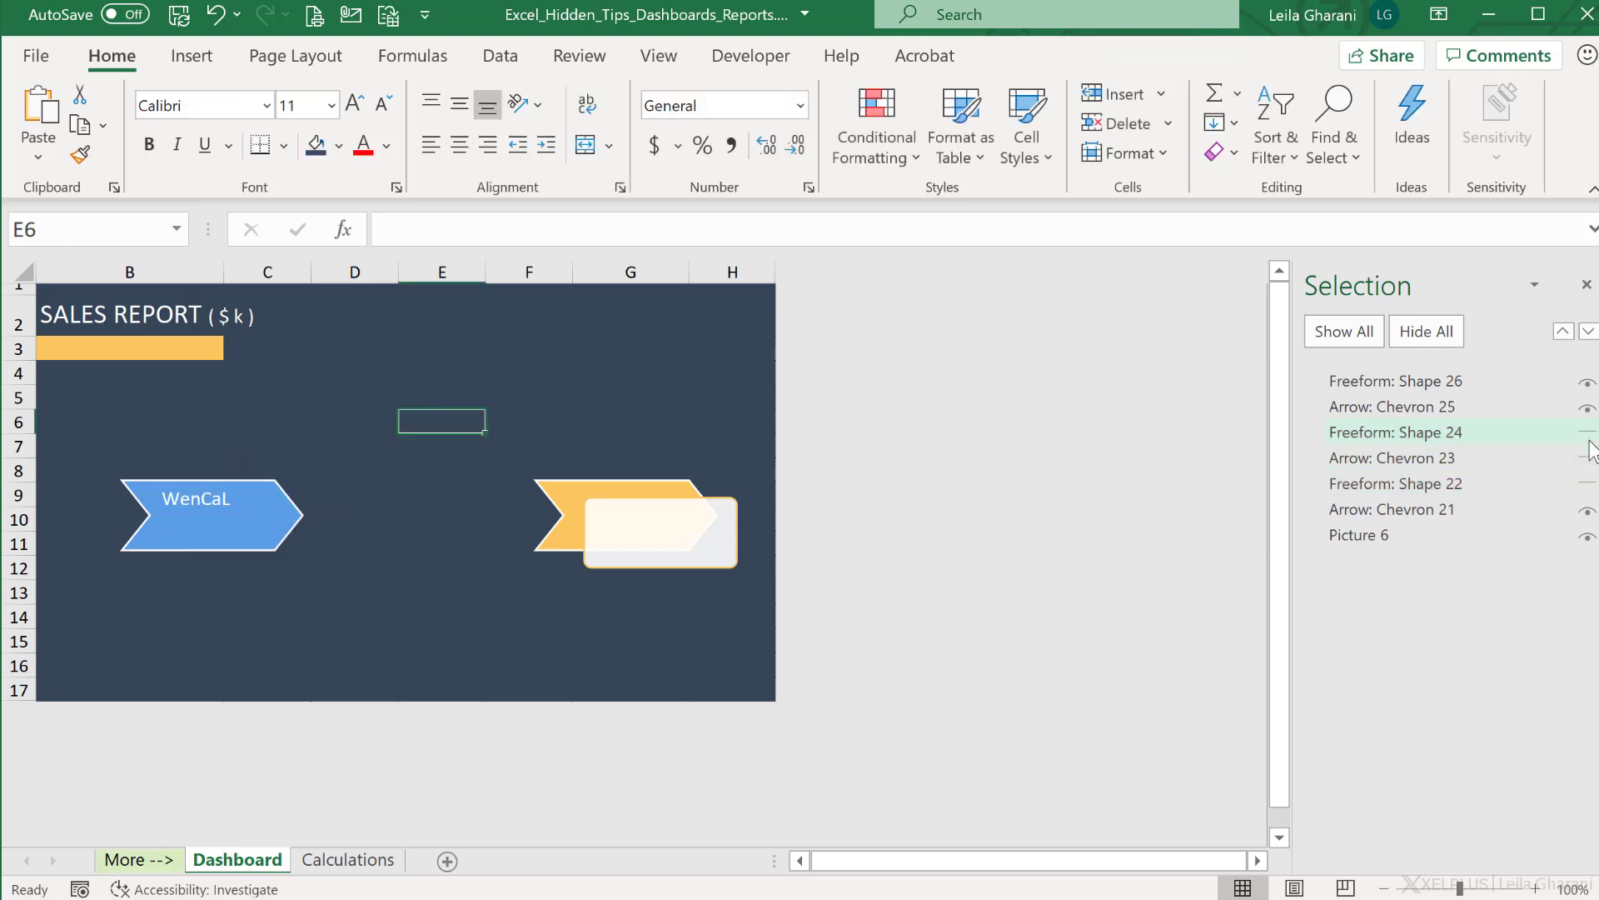
pyautogui.click(1587, 434)
pyautogui.click(1587, 460)
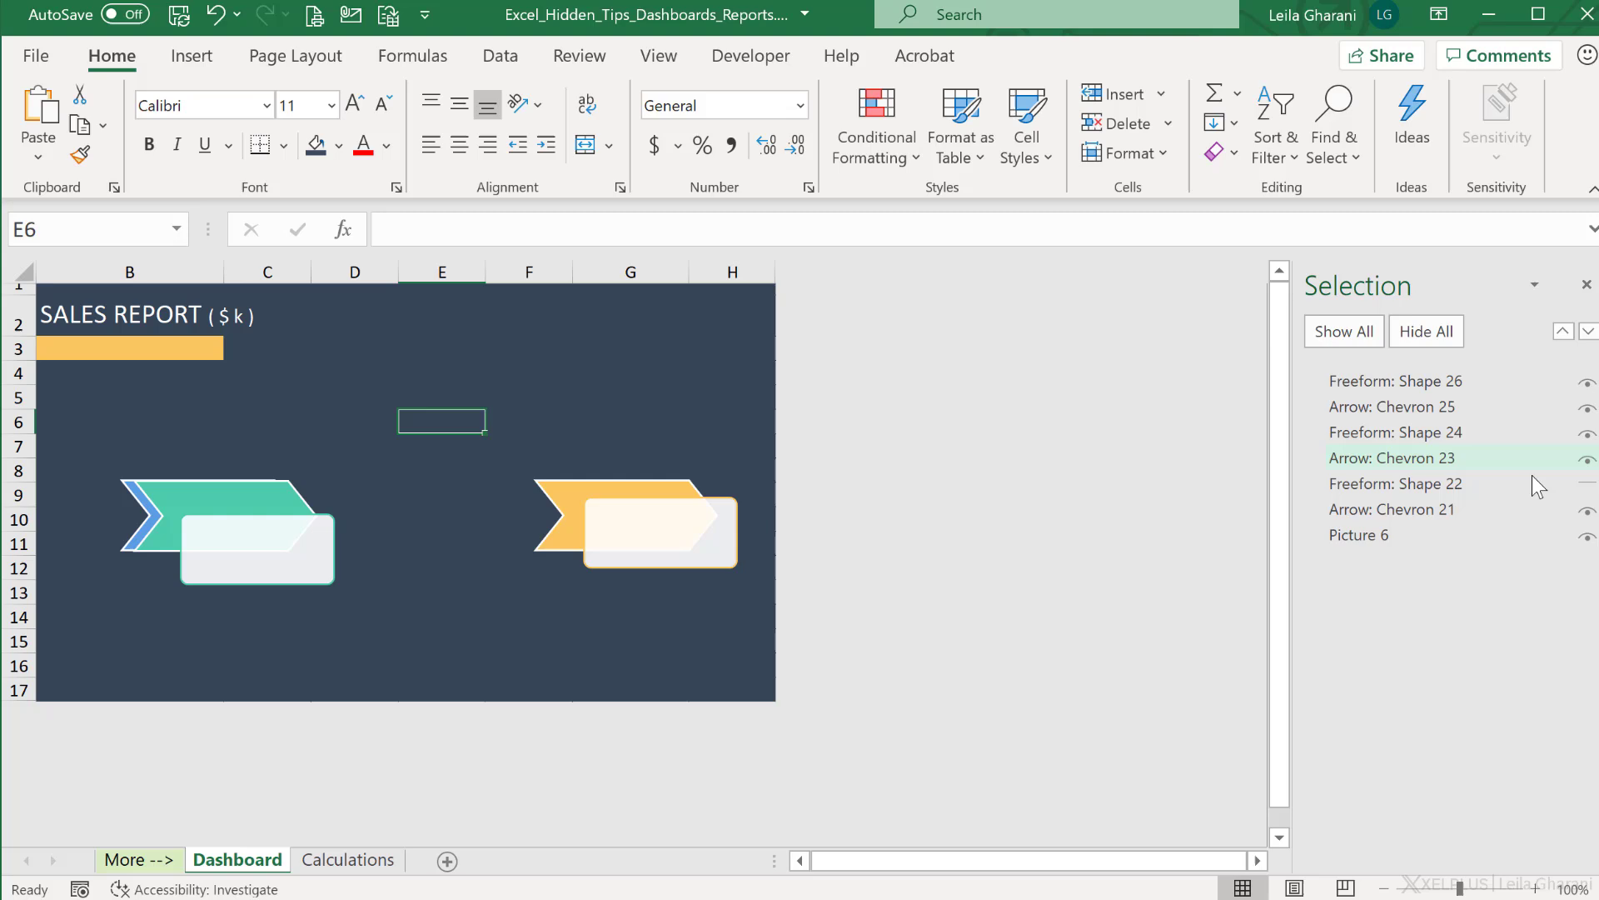
pyautogui.click(1587, 486)
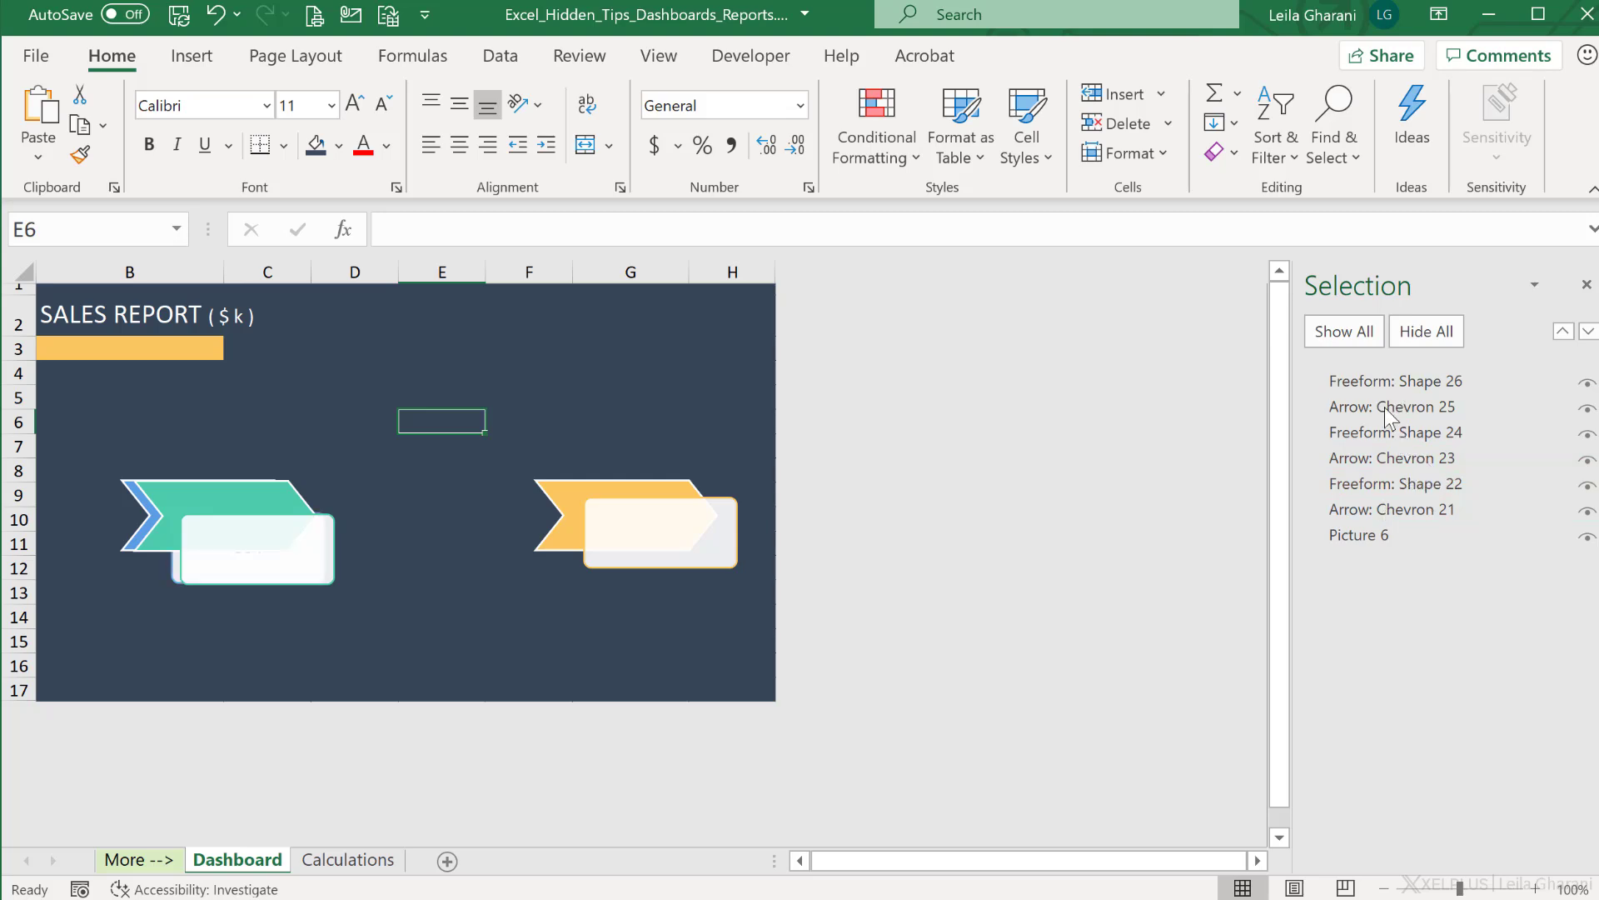
# Select the orange and green chevrons with their value boxes in the Selection Pane
pyautogui.click(1386, 381)
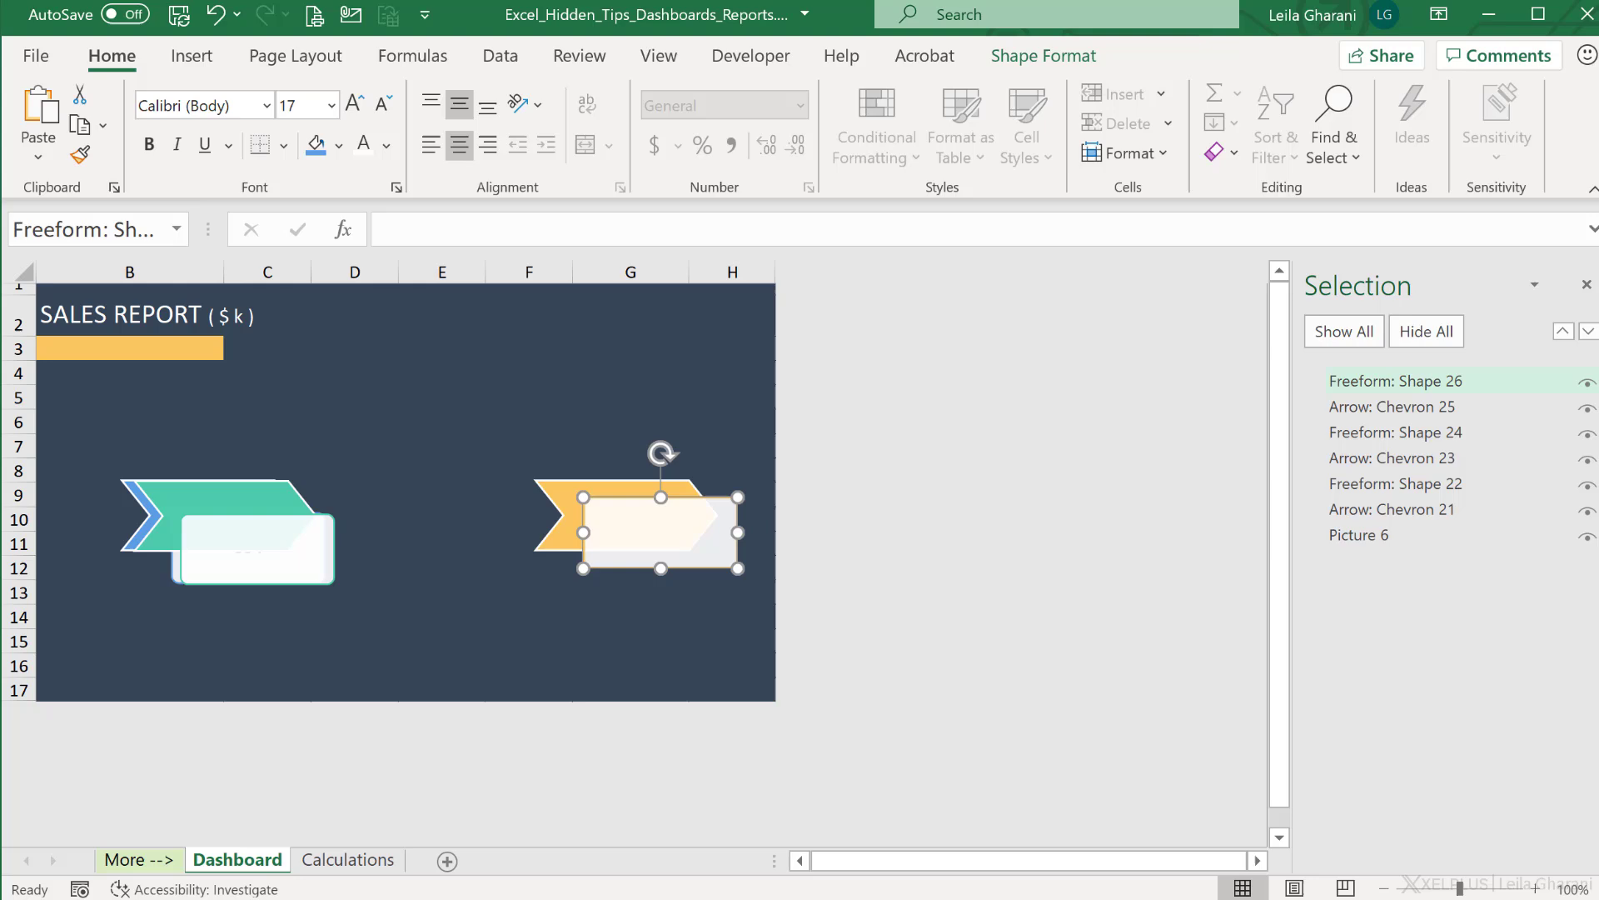
pyautogui.keyDown('ctrl'); pyautogui.click(1396, 407); pyautogui.keyUp('ctrl')
pyautogui.keyDown('ctrl'); pyautogui.click(1395, 432); pyautogui.keyUp('ctrl')
pyautogui.keyDown('ctrl'); pyautogui.click(1393, 458); pyautogui.keyUp('ctrl')
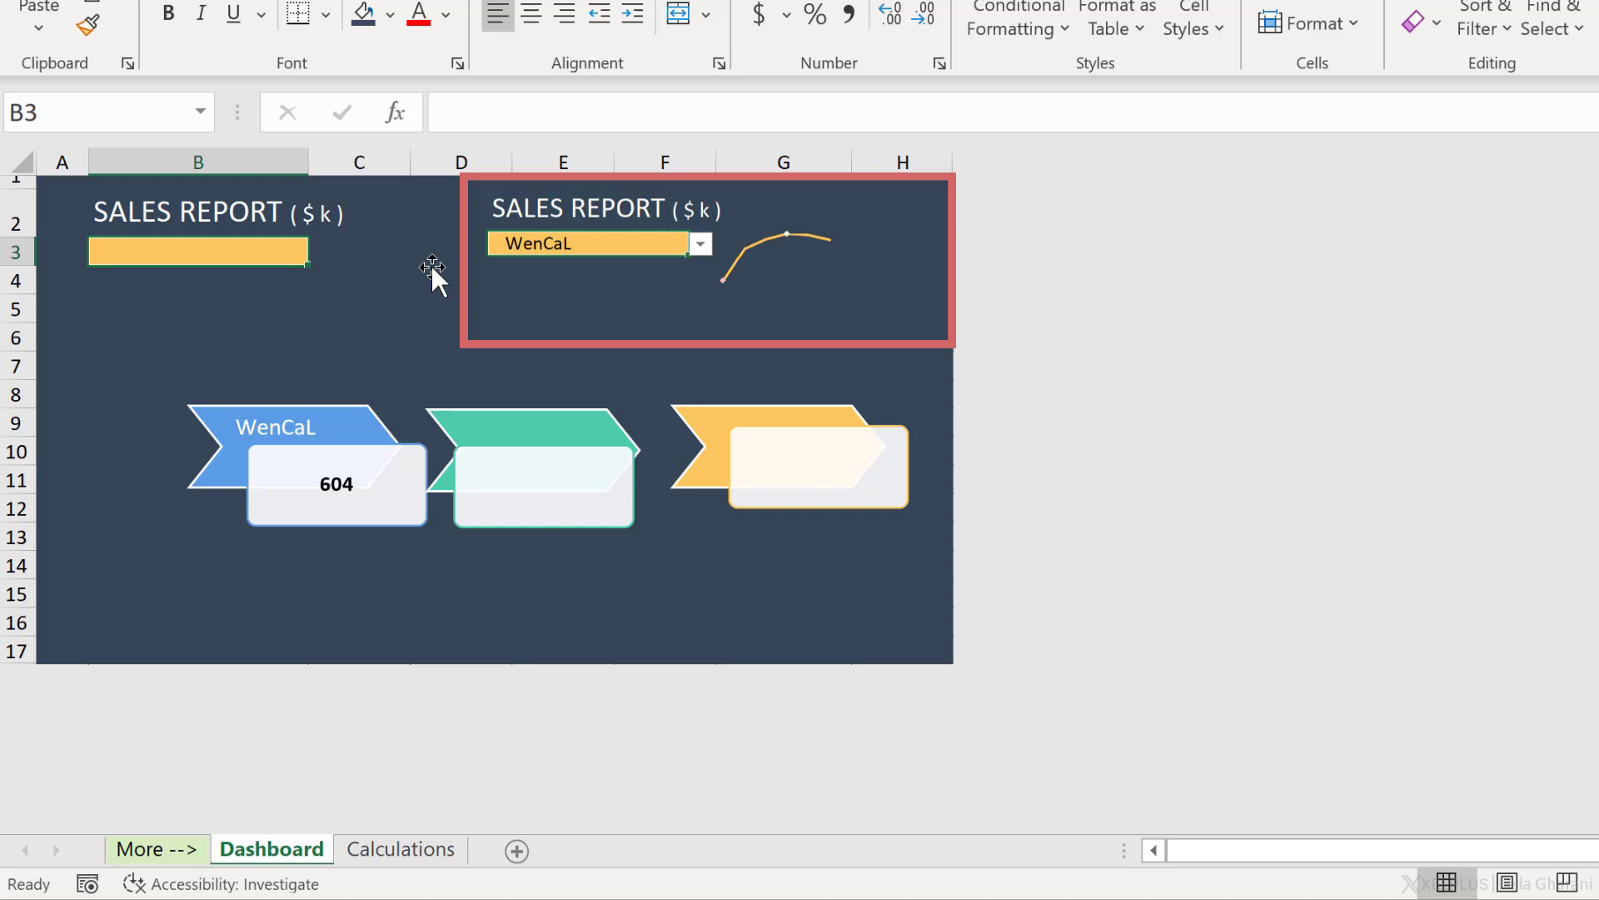
# Select WenCaL's January–June sales in Calculations B5:G5, then return to Dashboard
pyautogui.click(396, 849)
pyautogui.moveTo(211, 303); pyautogui.dragTo(673, 304)
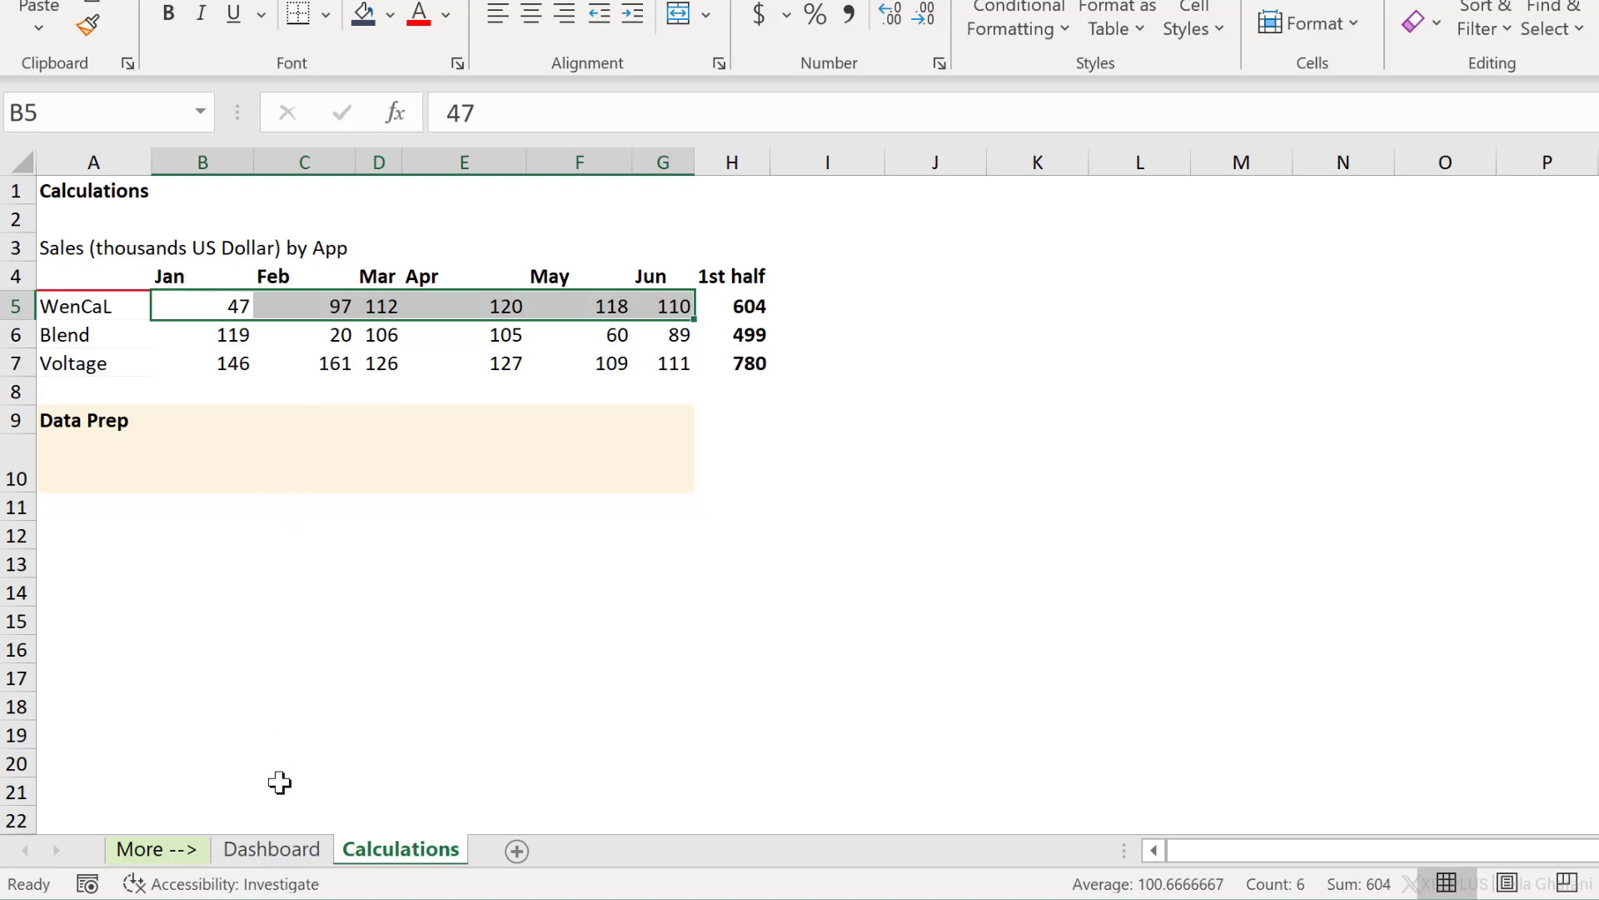
pyautogui.click(272, 849)
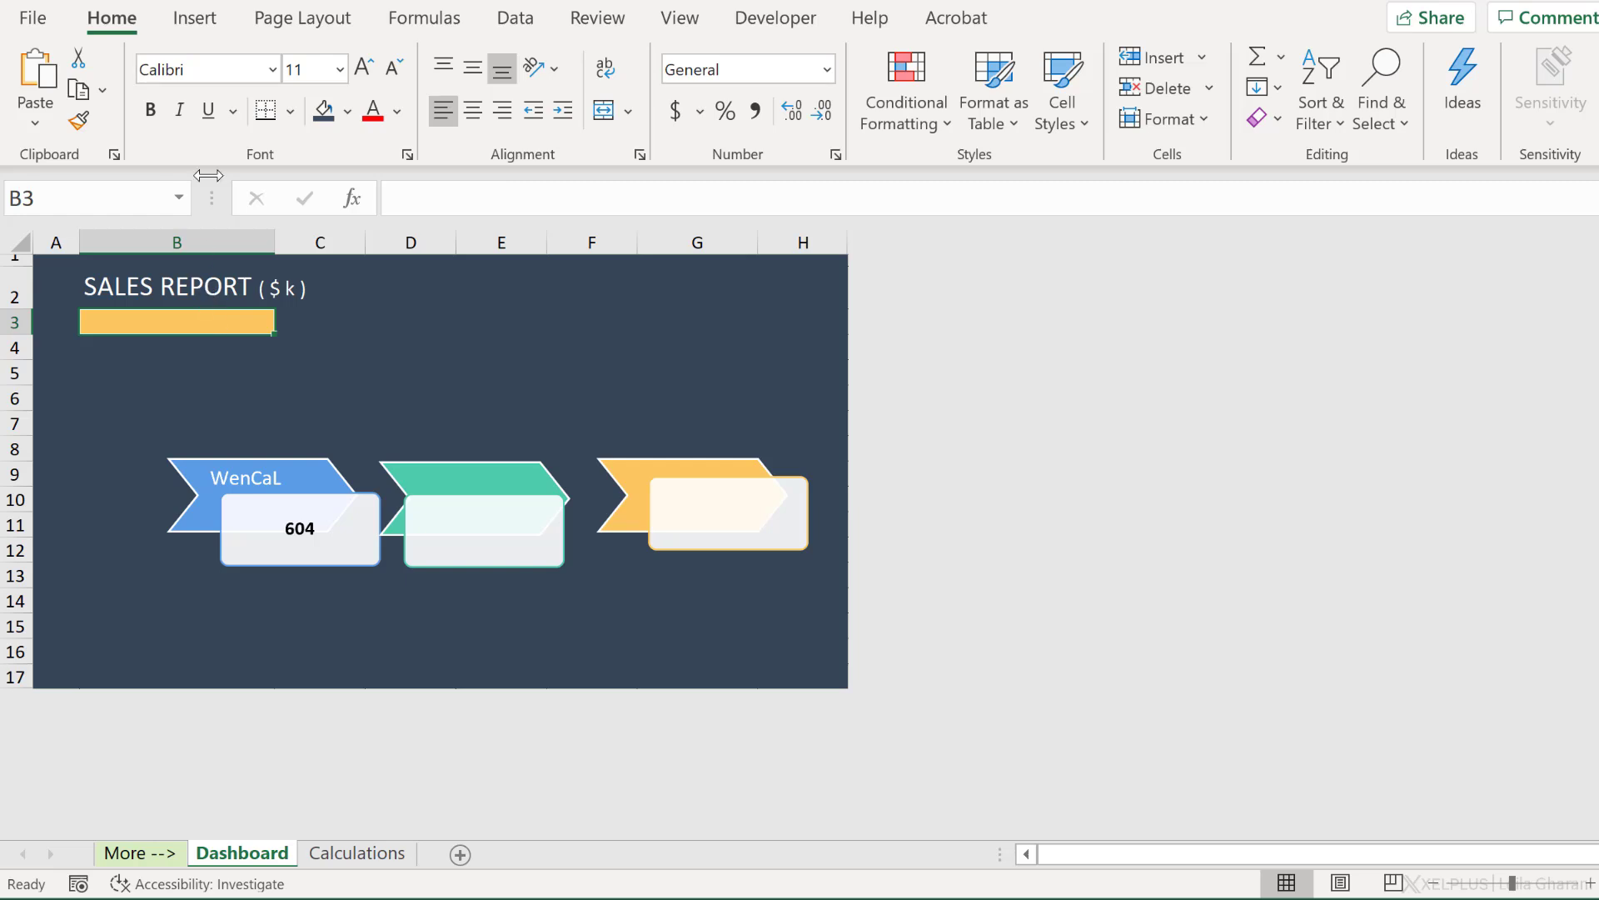
# Add List data validation to B3 with source =Calculations!$A$5:$A$7
pyautogui.click(512, 28)
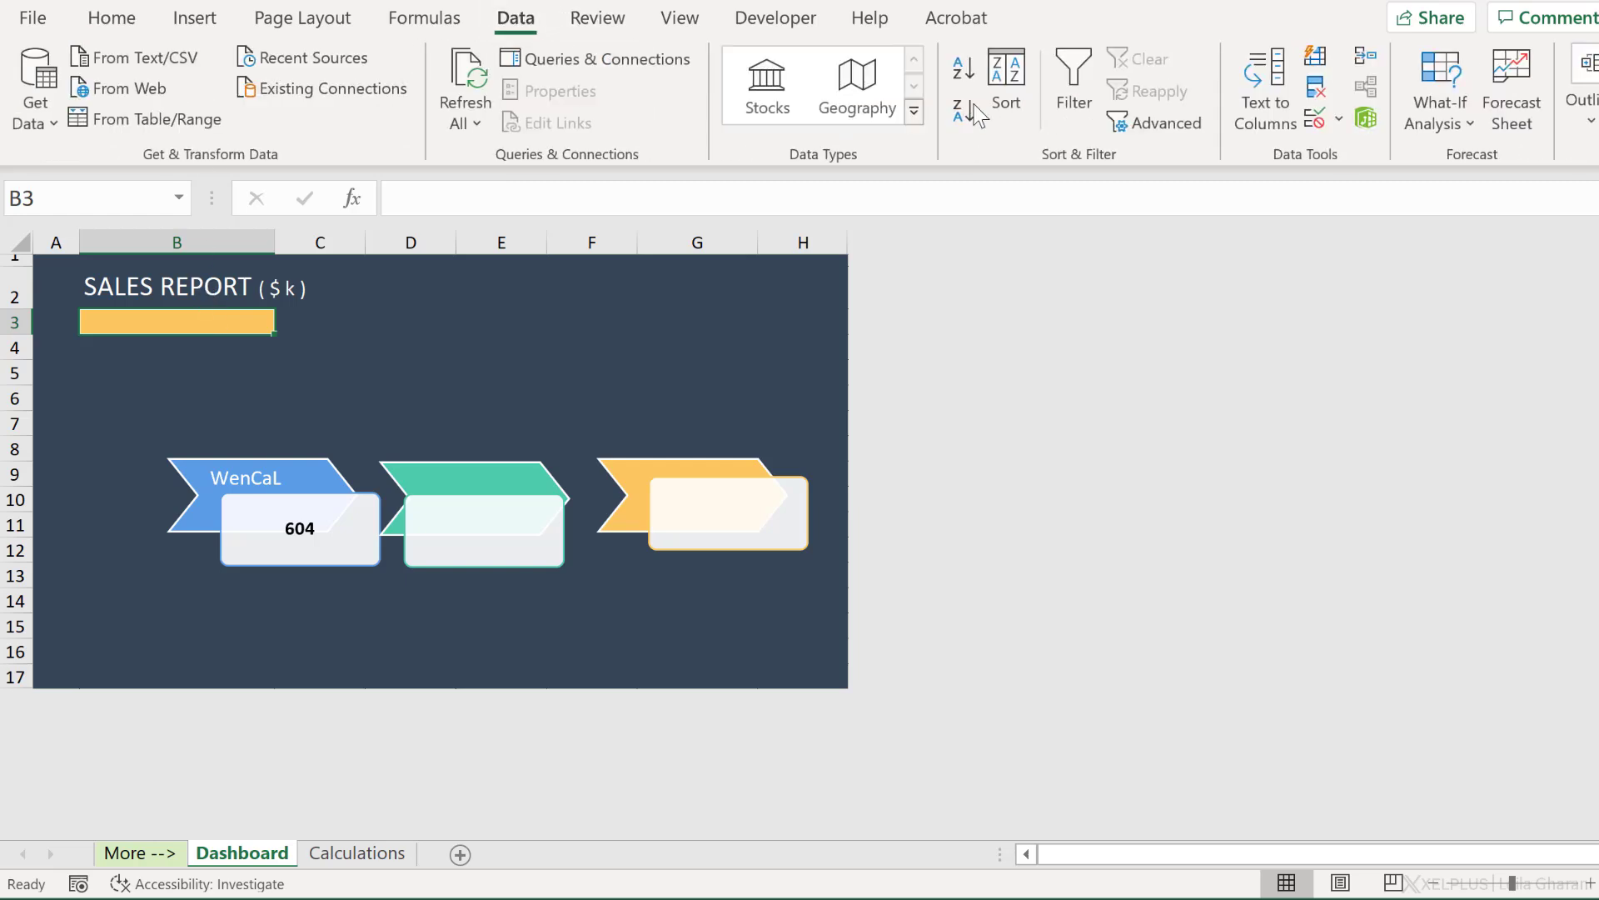
pyautogui.click(1314, 119)
pyautogui.click(1052, 324)
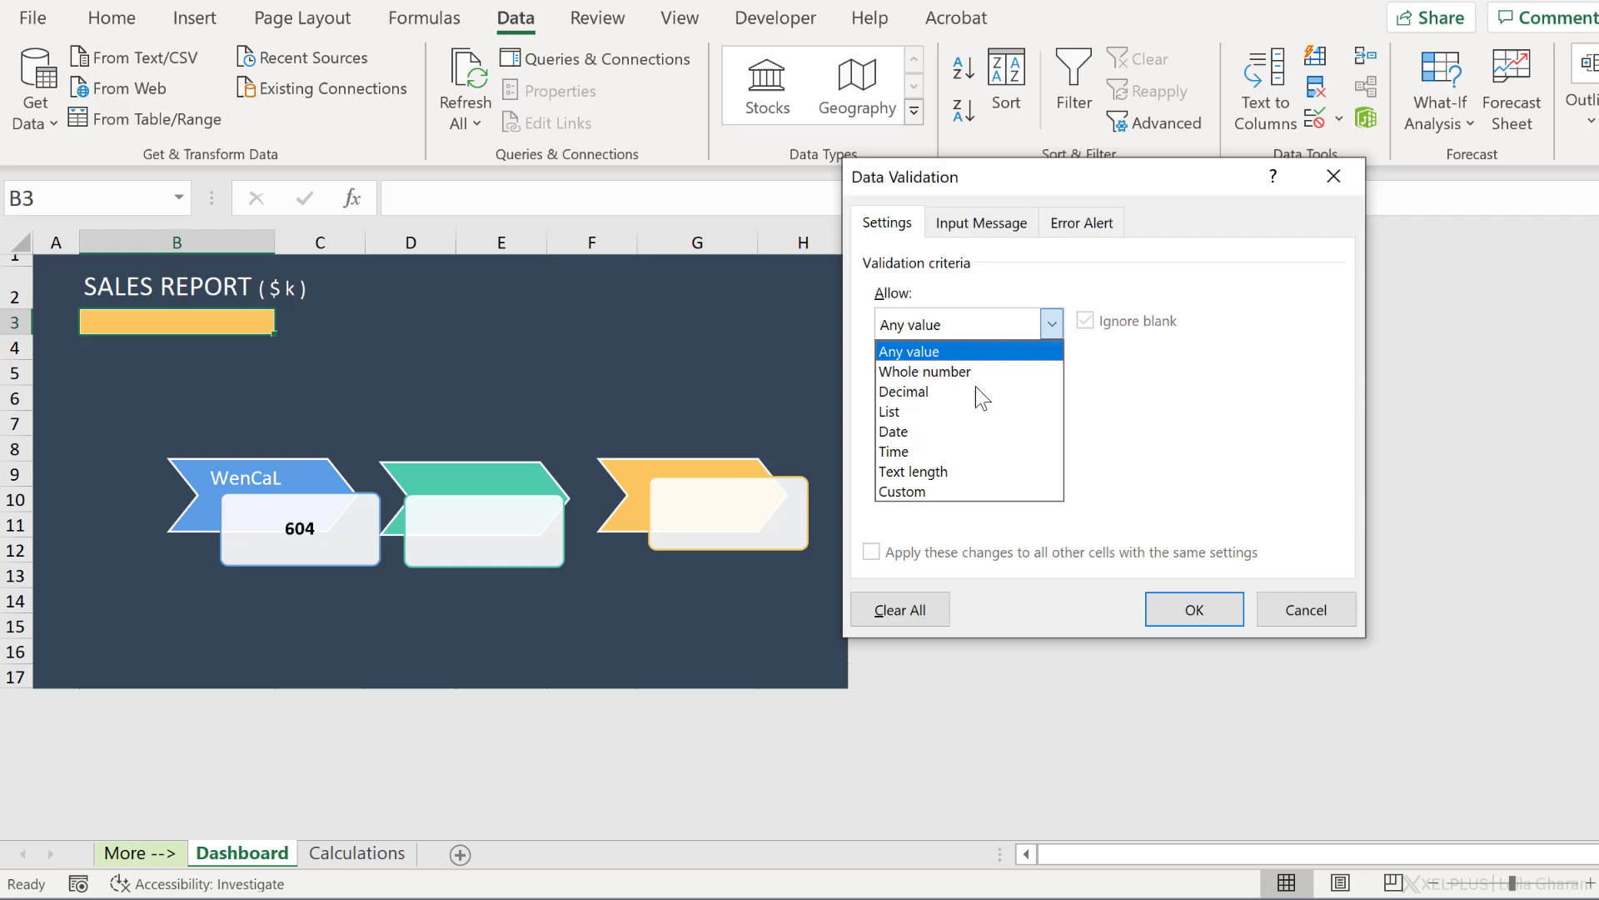
pyautogui.click(958, 410)
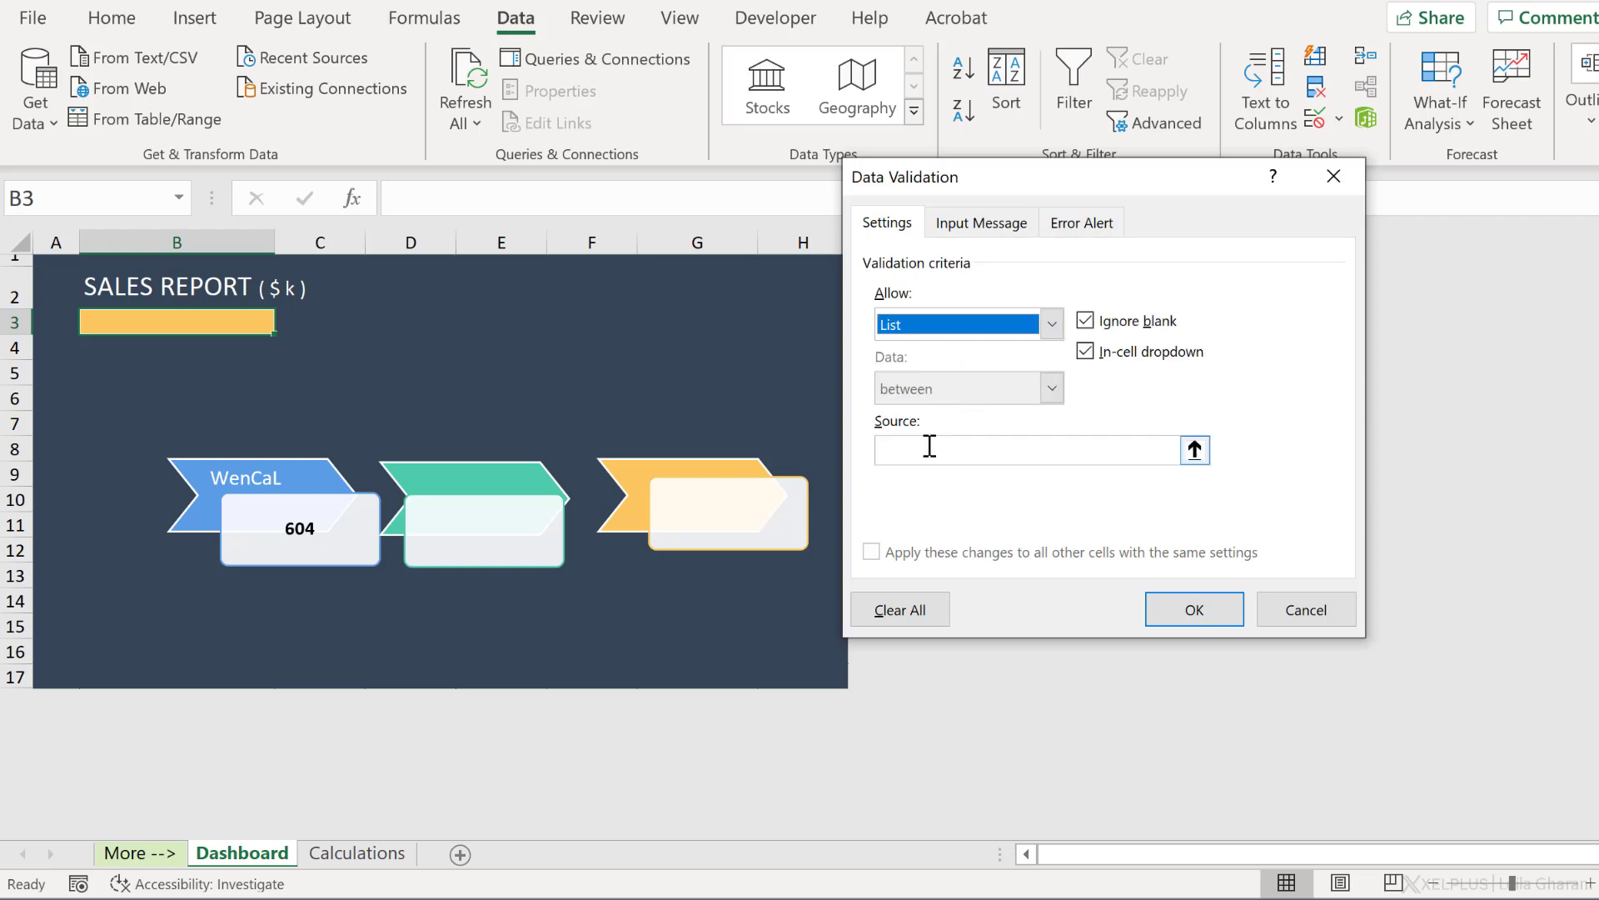
pyautogui.click(357, 853)
pyautogui.moveTo(82, 372); pyautogui.dragTo(83, 423)
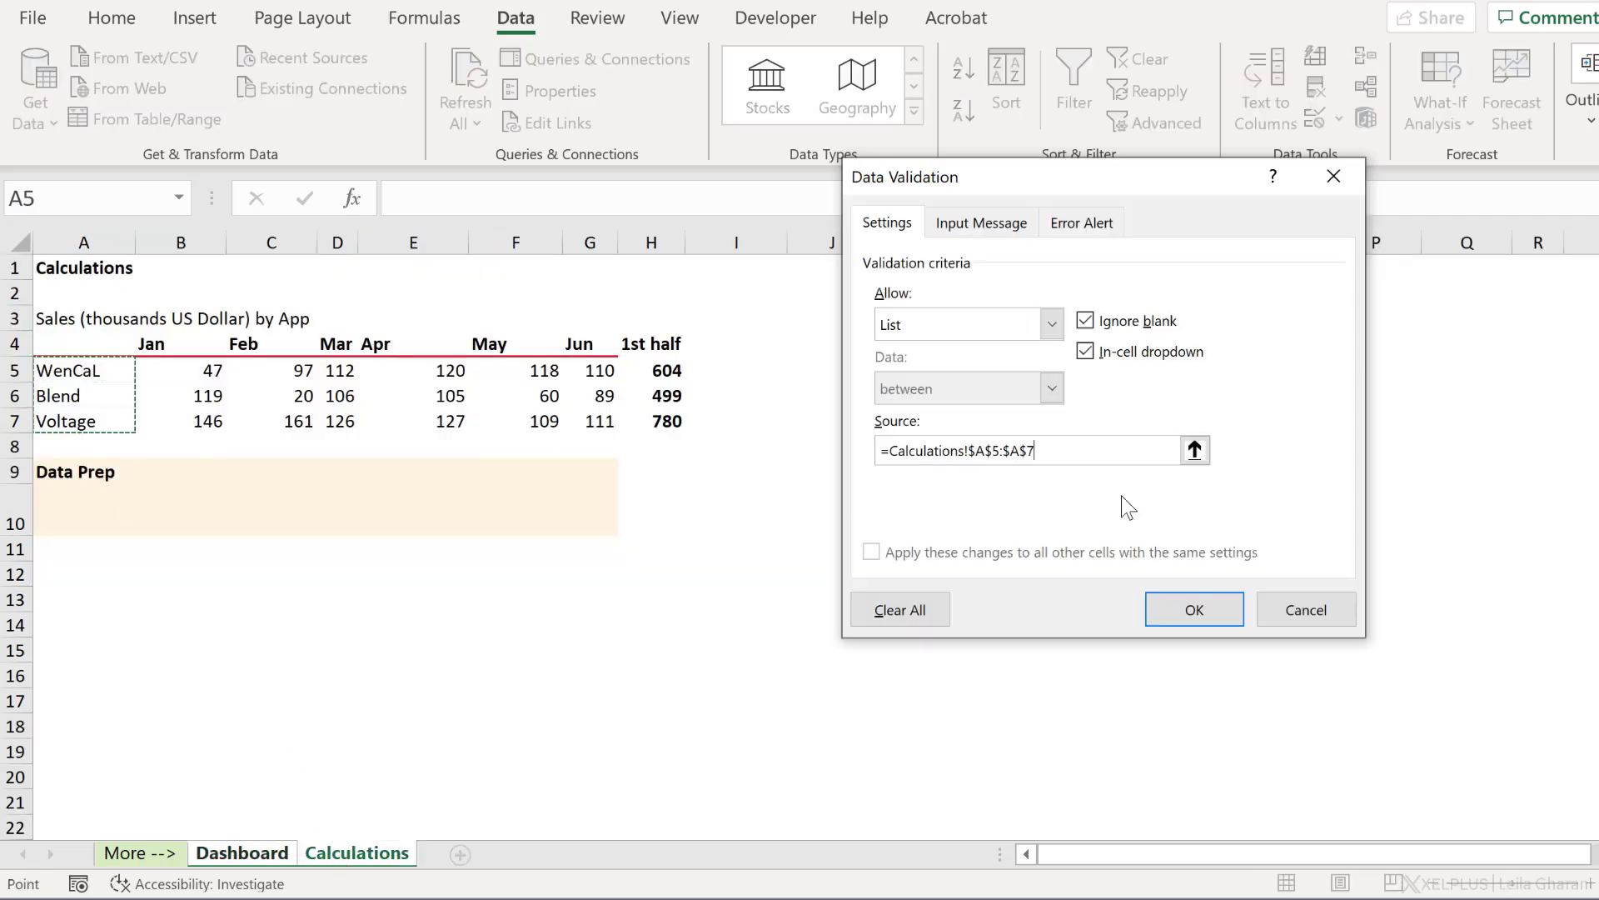
pyautogui.click(1194, 608)
# Choose Blend from B3's app drop-down
pyautogui.click(286, 323)
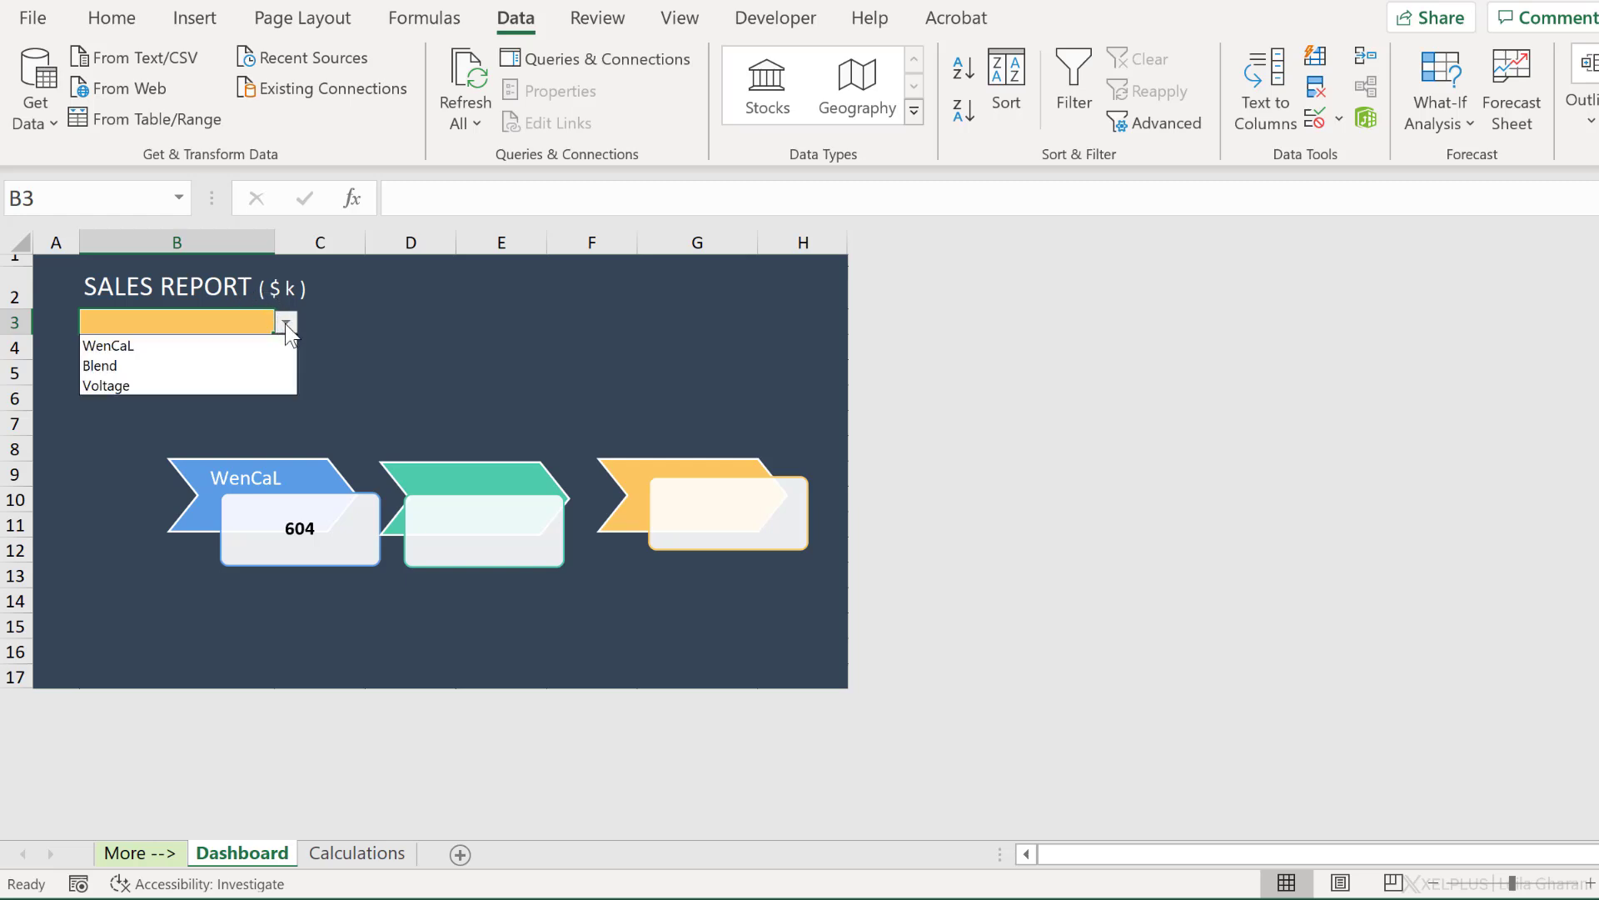
pyautogui.click(184, 366)
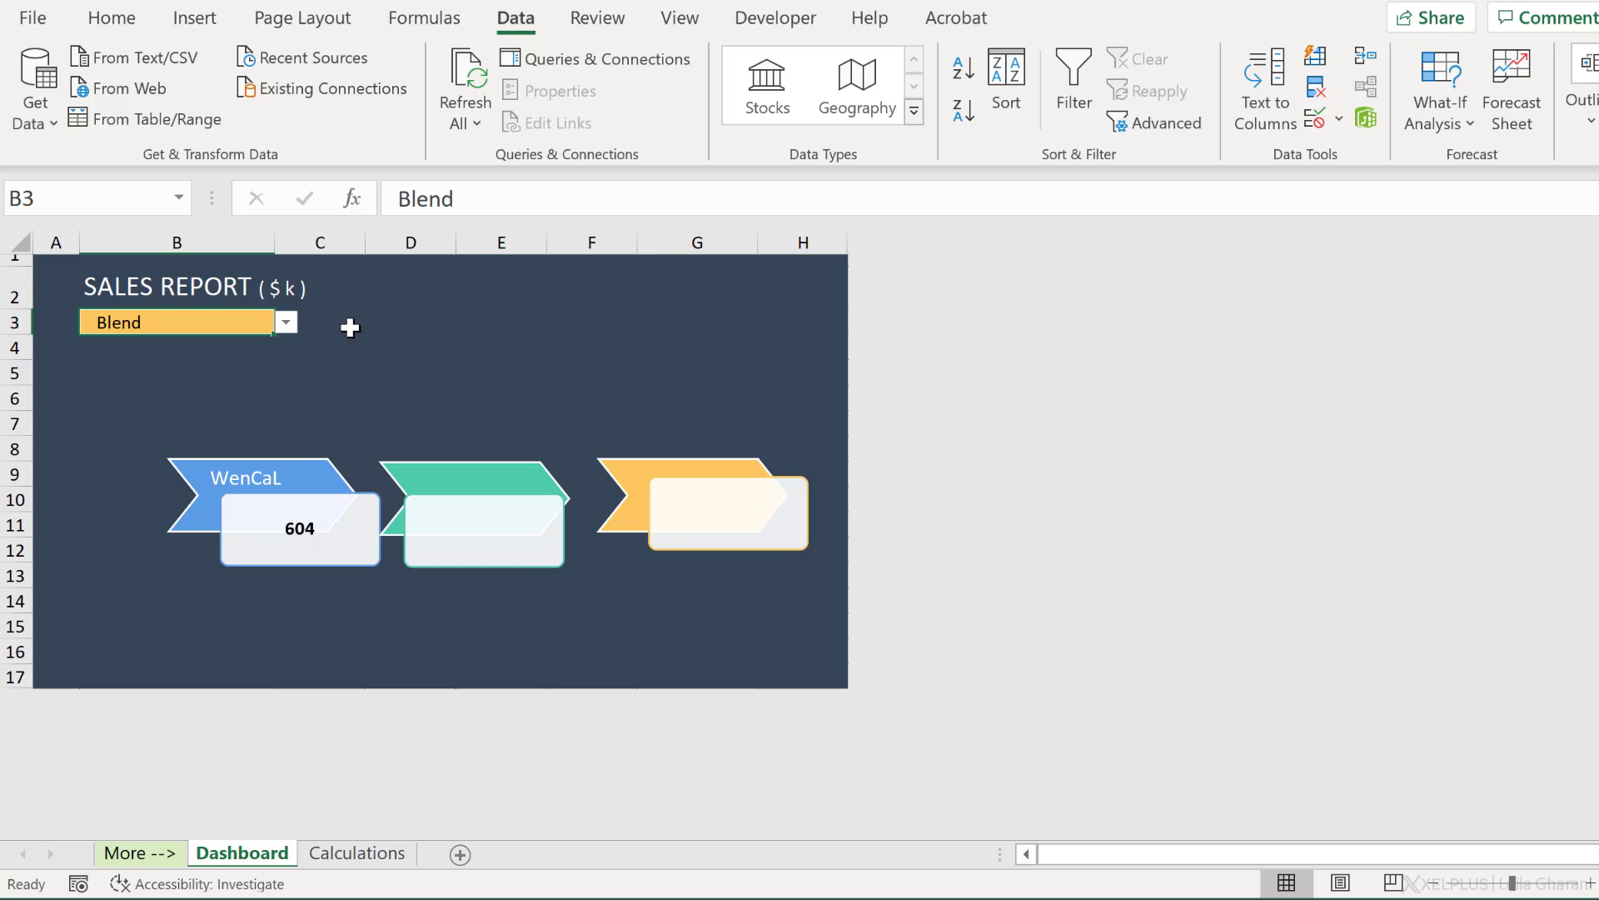
pyautogui.click(321, 347)
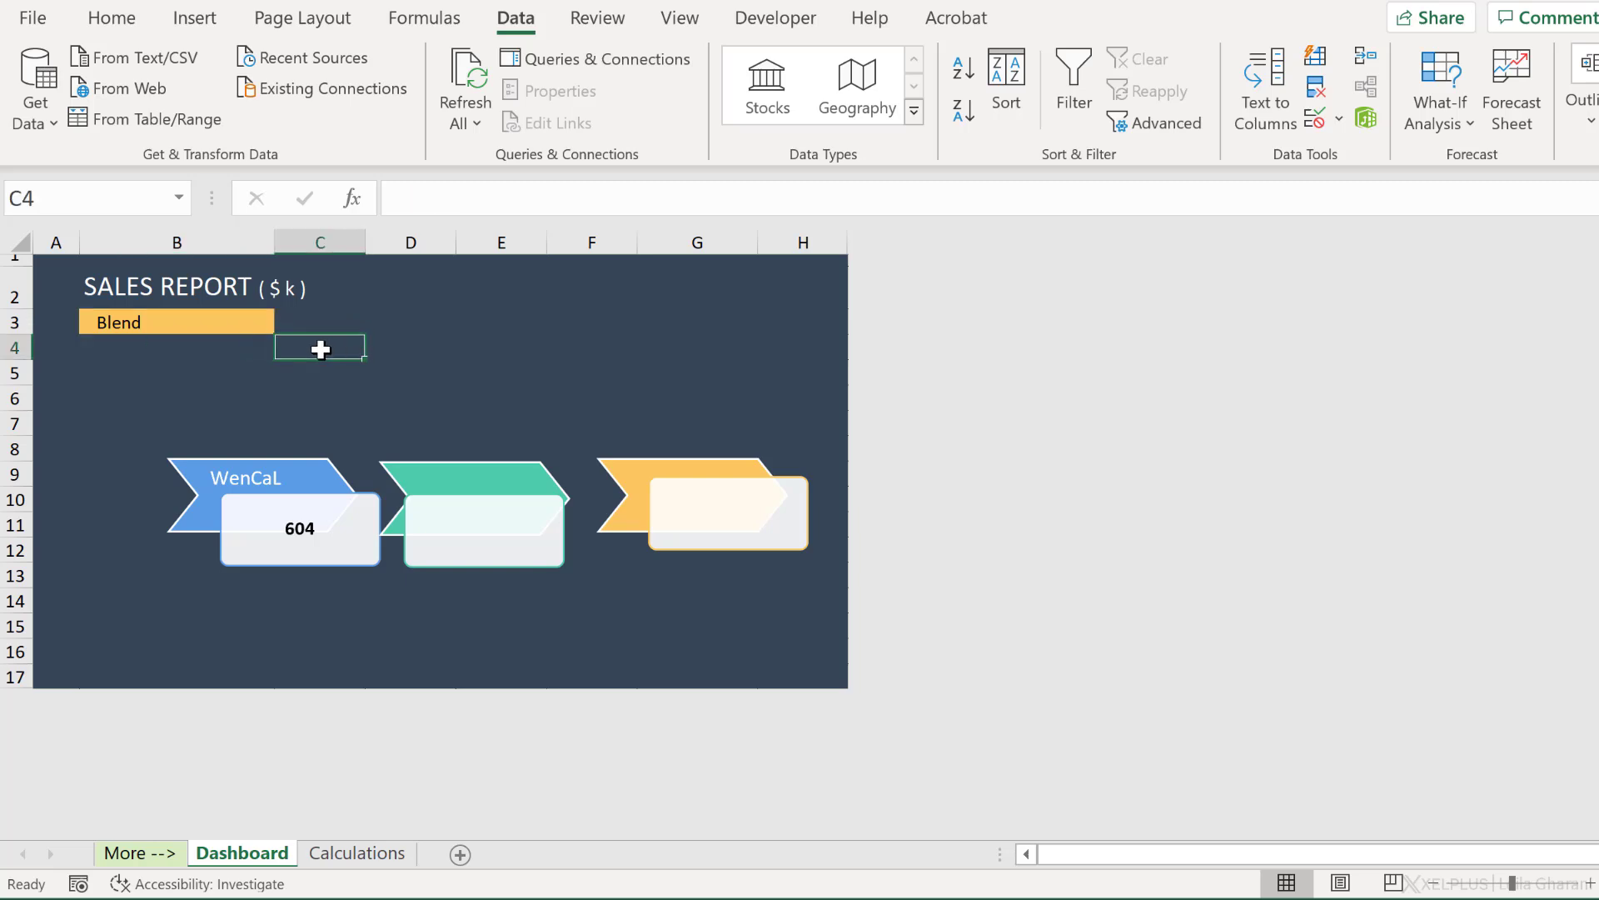
# Enter =Dashboard!B3 in Calculations cell A10 so it displays the selected app, Blend
pyautogui.click(376, 852)
pyautogui.click(113, 499)
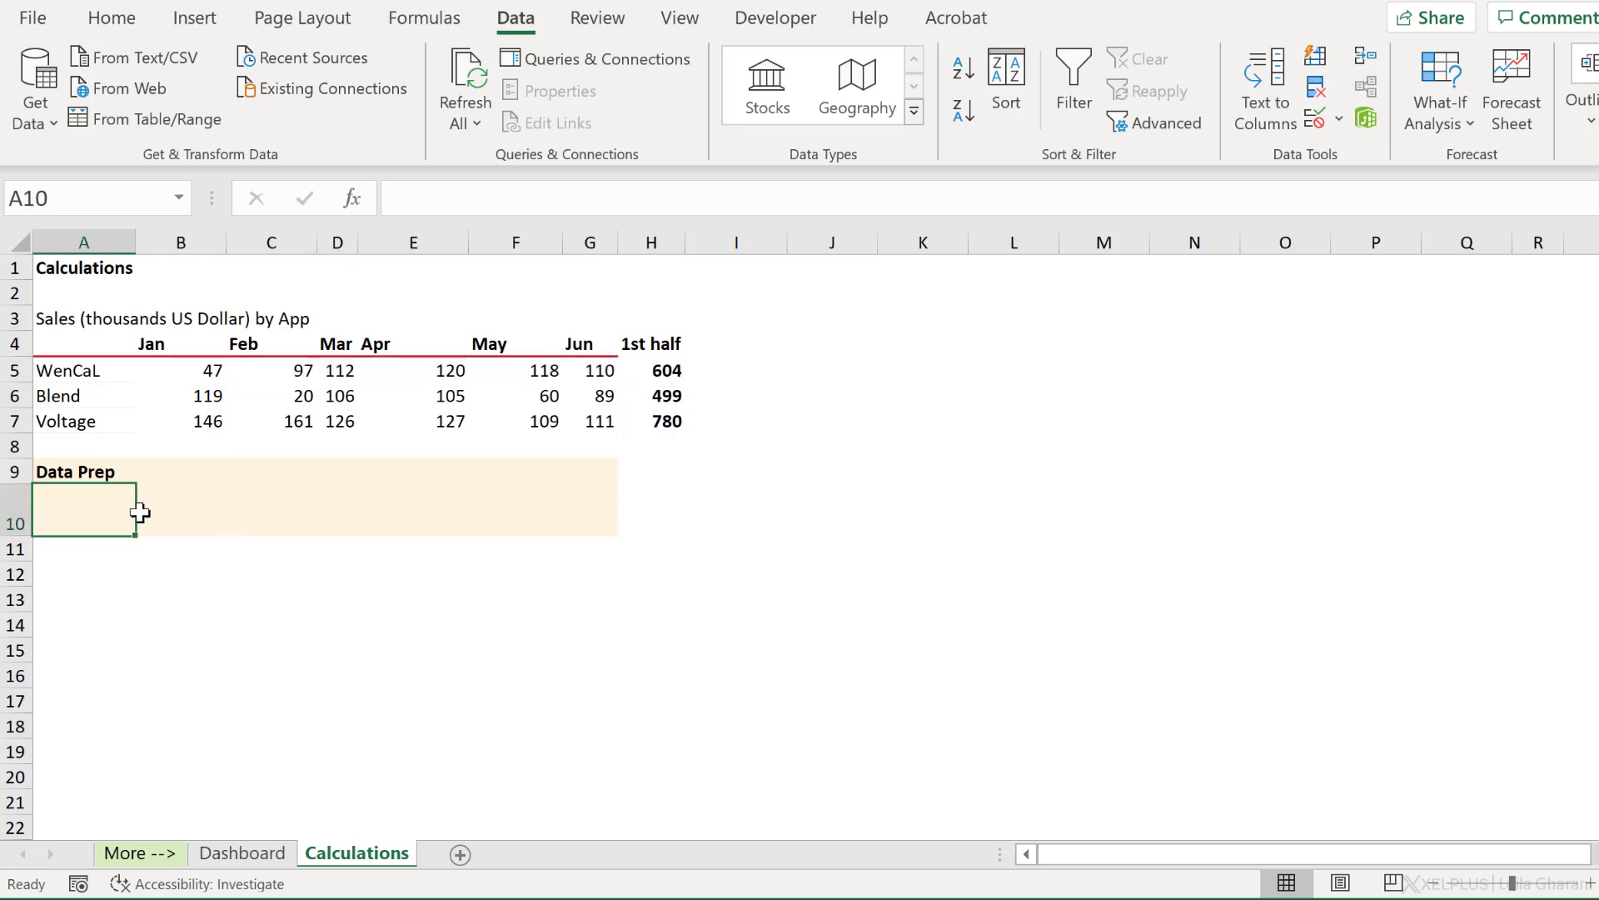
pyautogui.click(169, 507)
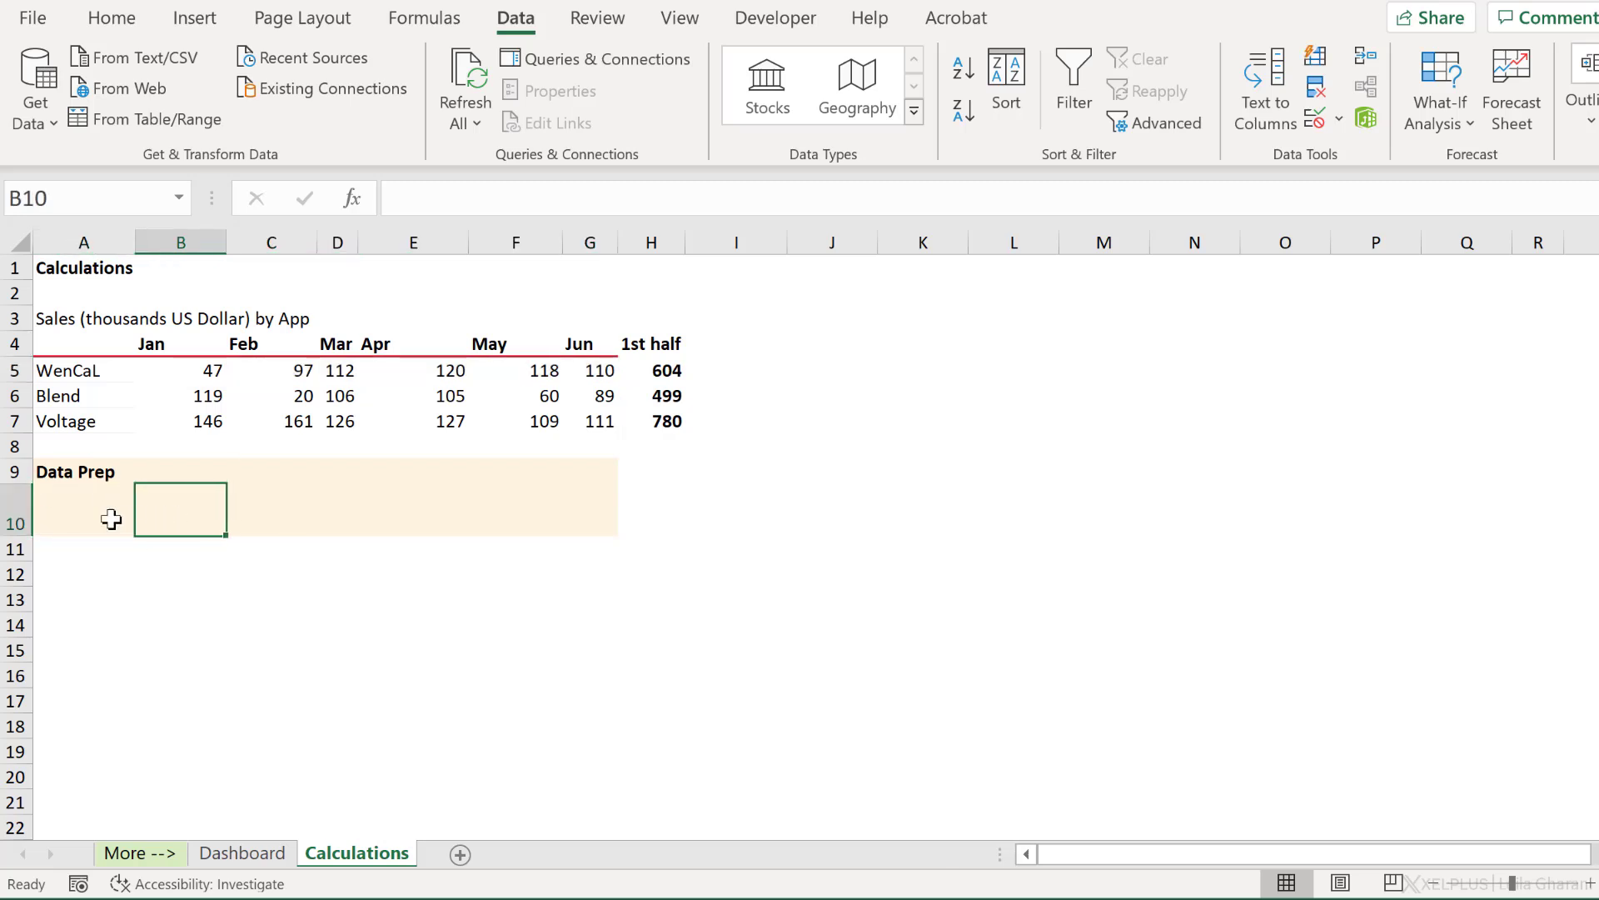
pyautogui.click(107, 510)
pyautogui.write('=')
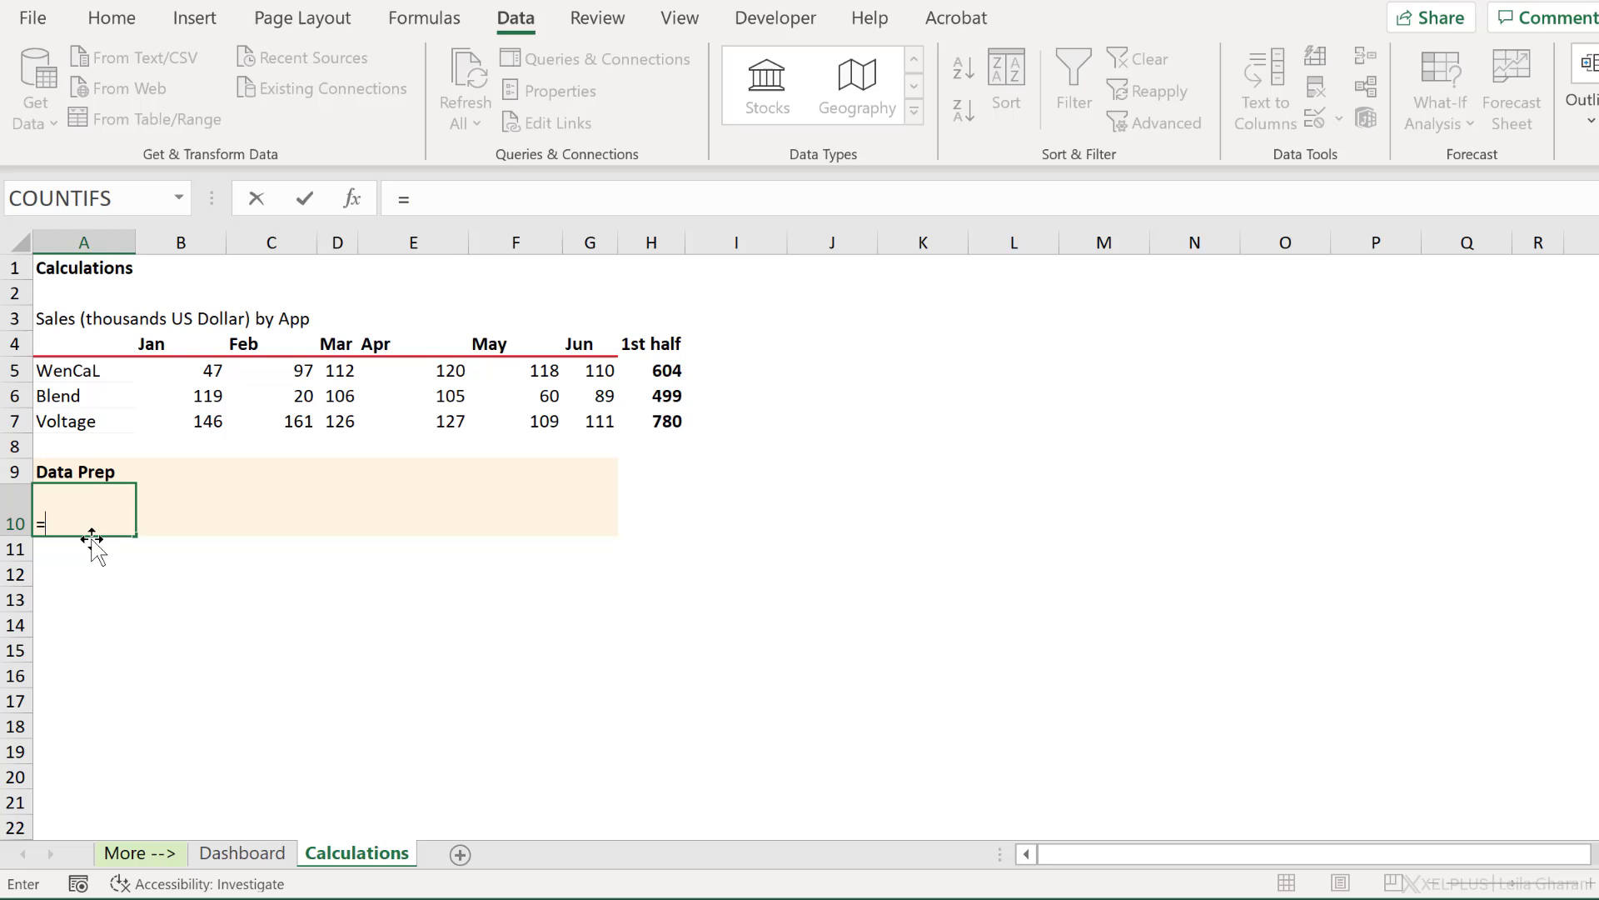
pyautogui.click(241, 853)
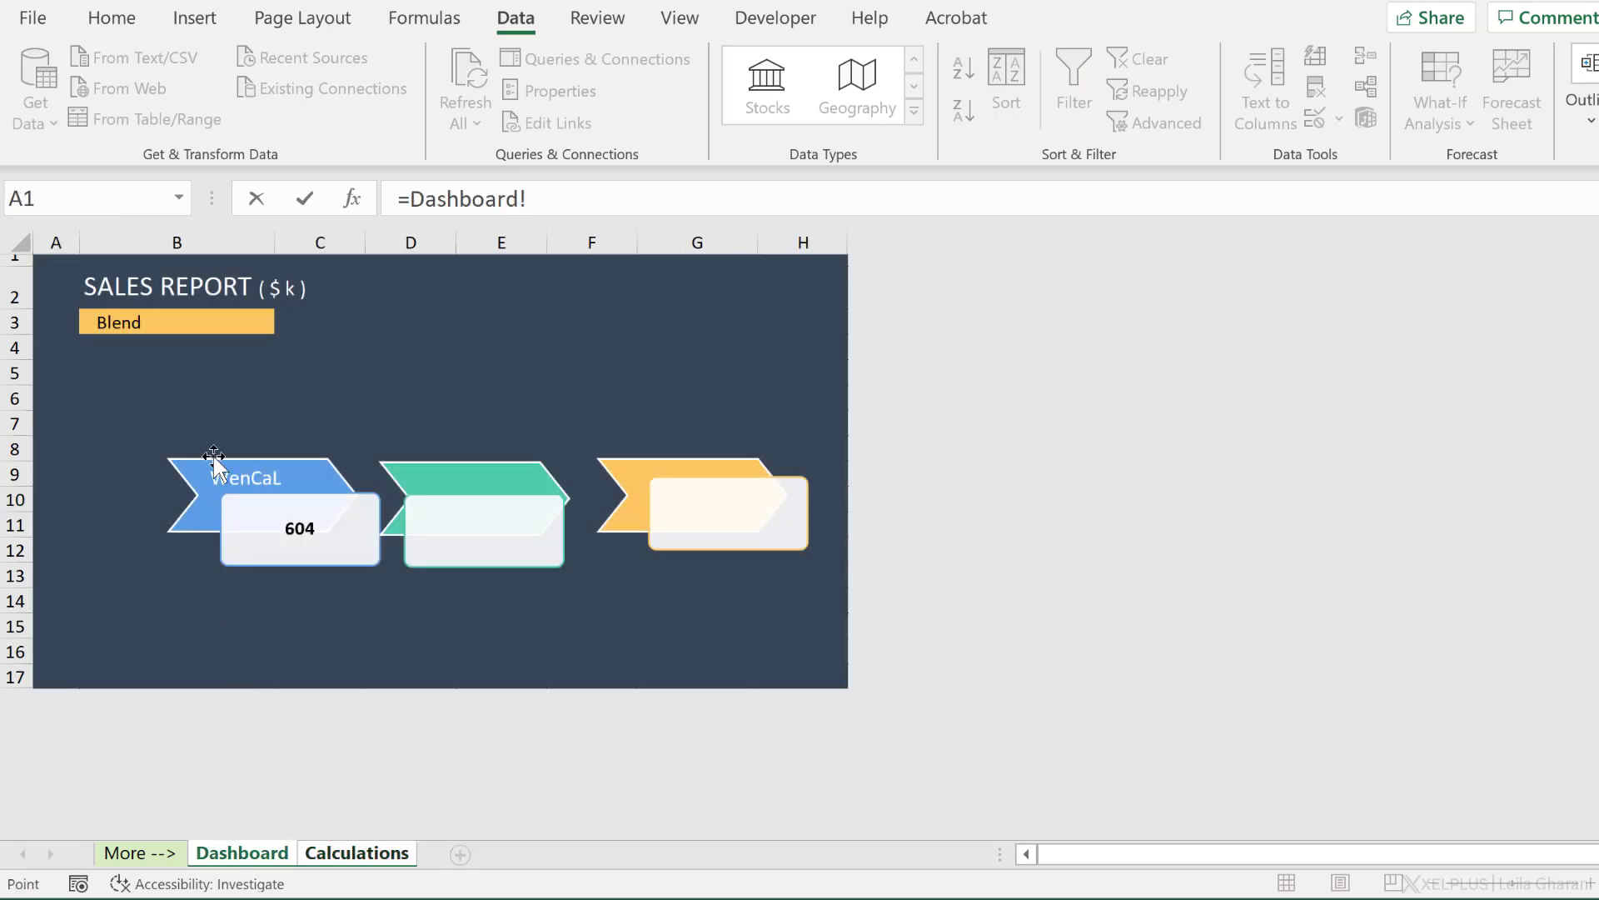
pyautogui.click(178, 325)
pyautogui.press('Return')
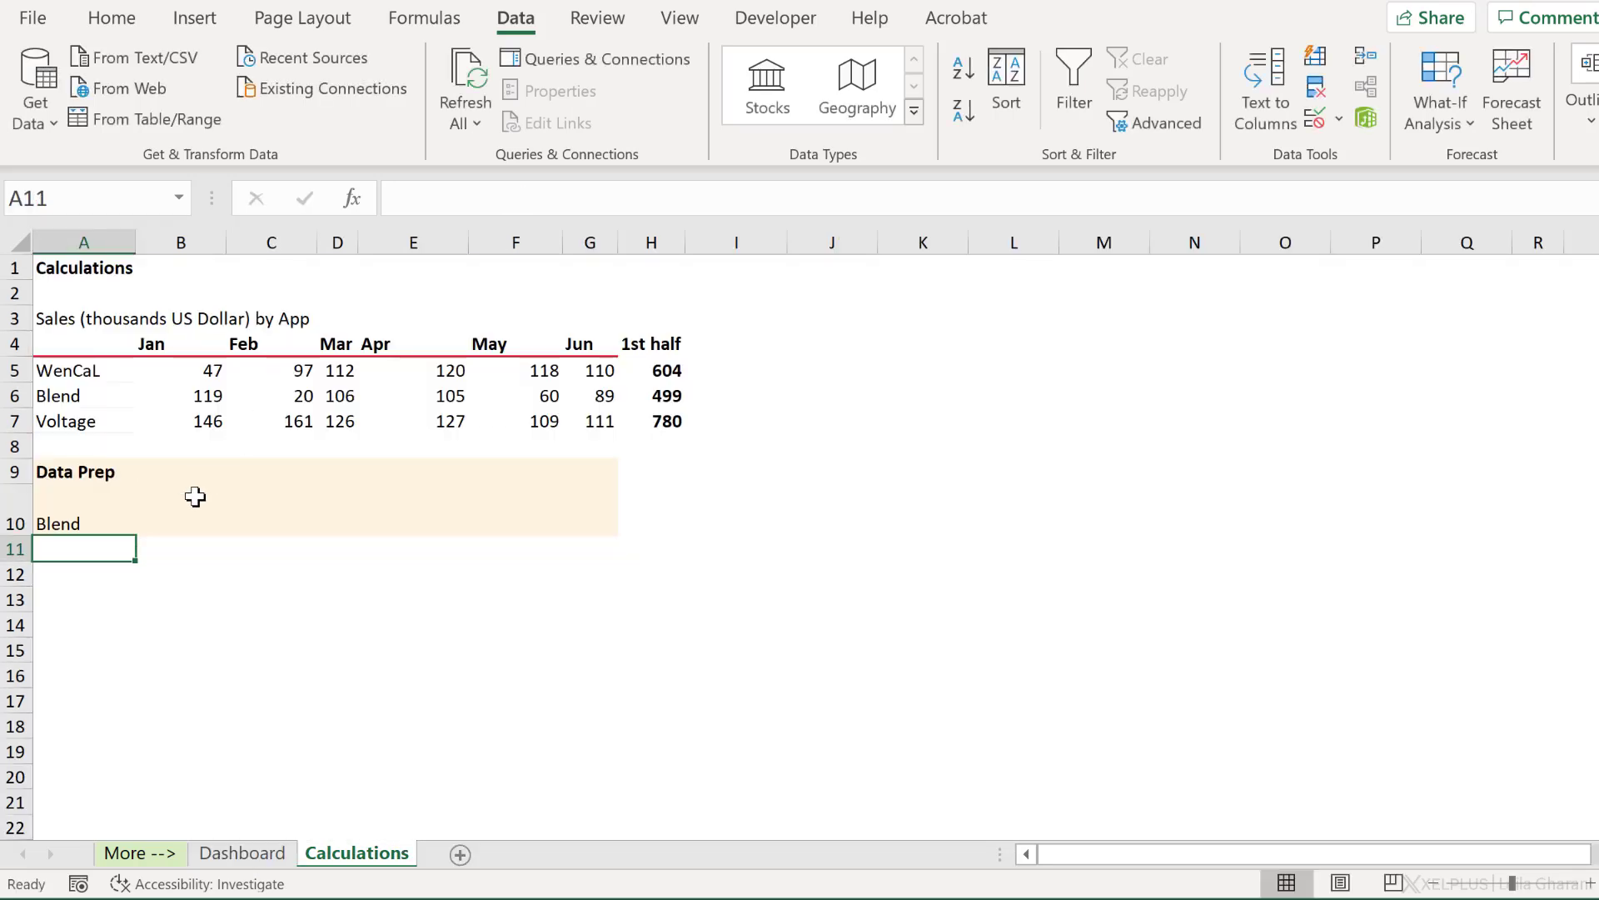
pyautogui.click(104, 517)
pyautogui.click(188, 511)
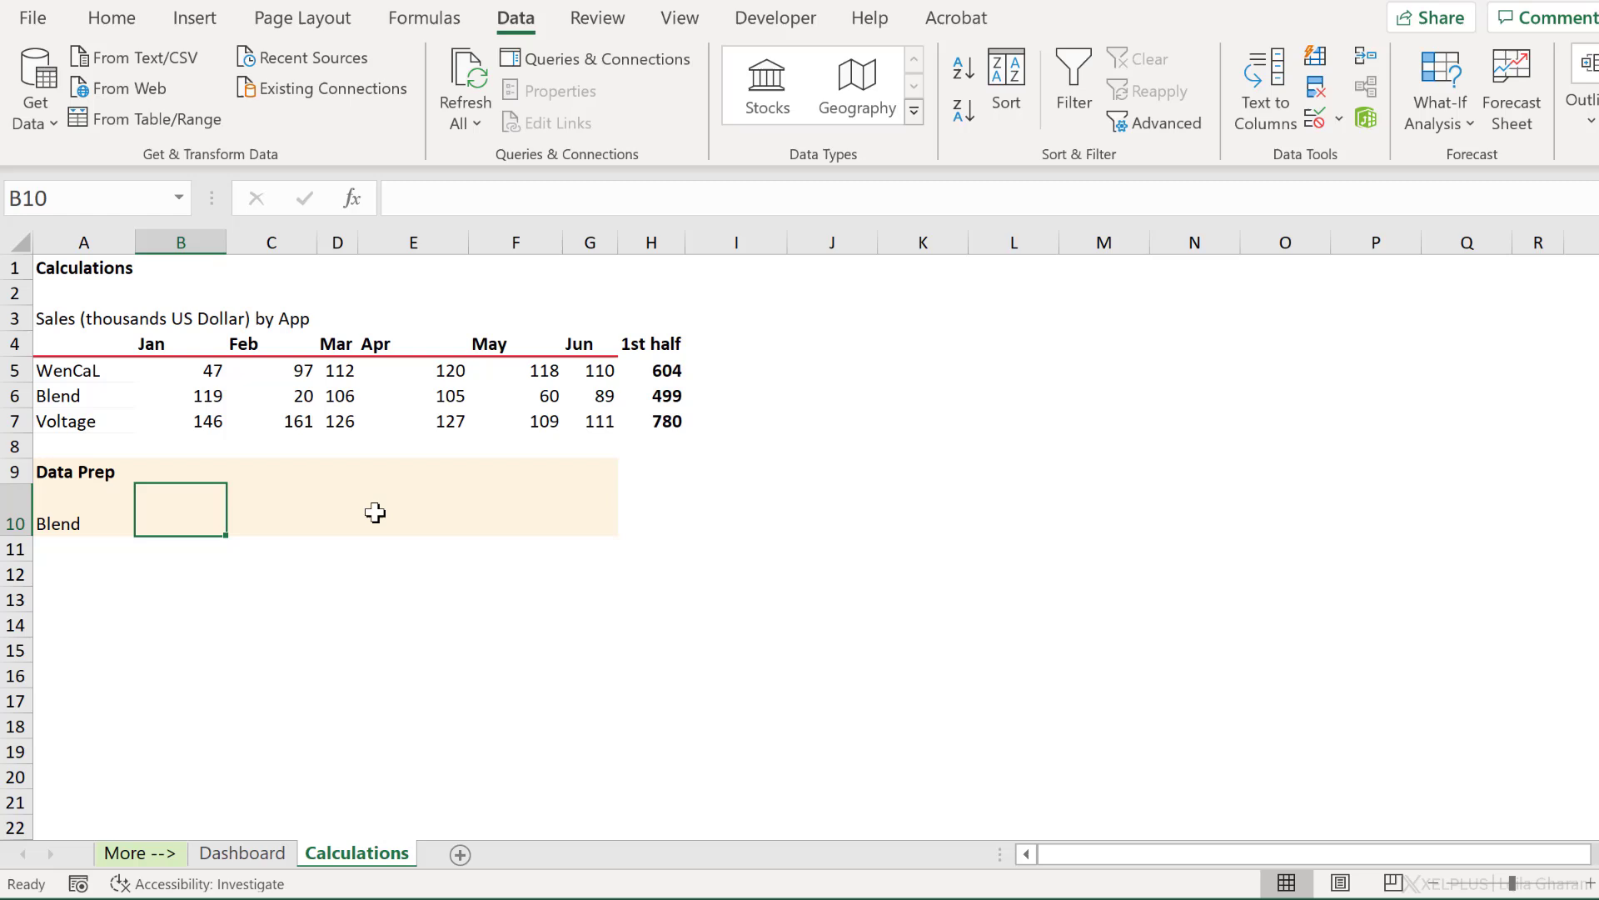
# Enter =INDEX(B5:B7,MATCH($A$10,$A$5:$A$7,0)) in B10, accepting Excel's parenthesis correction
pyautogui.write('=inde')
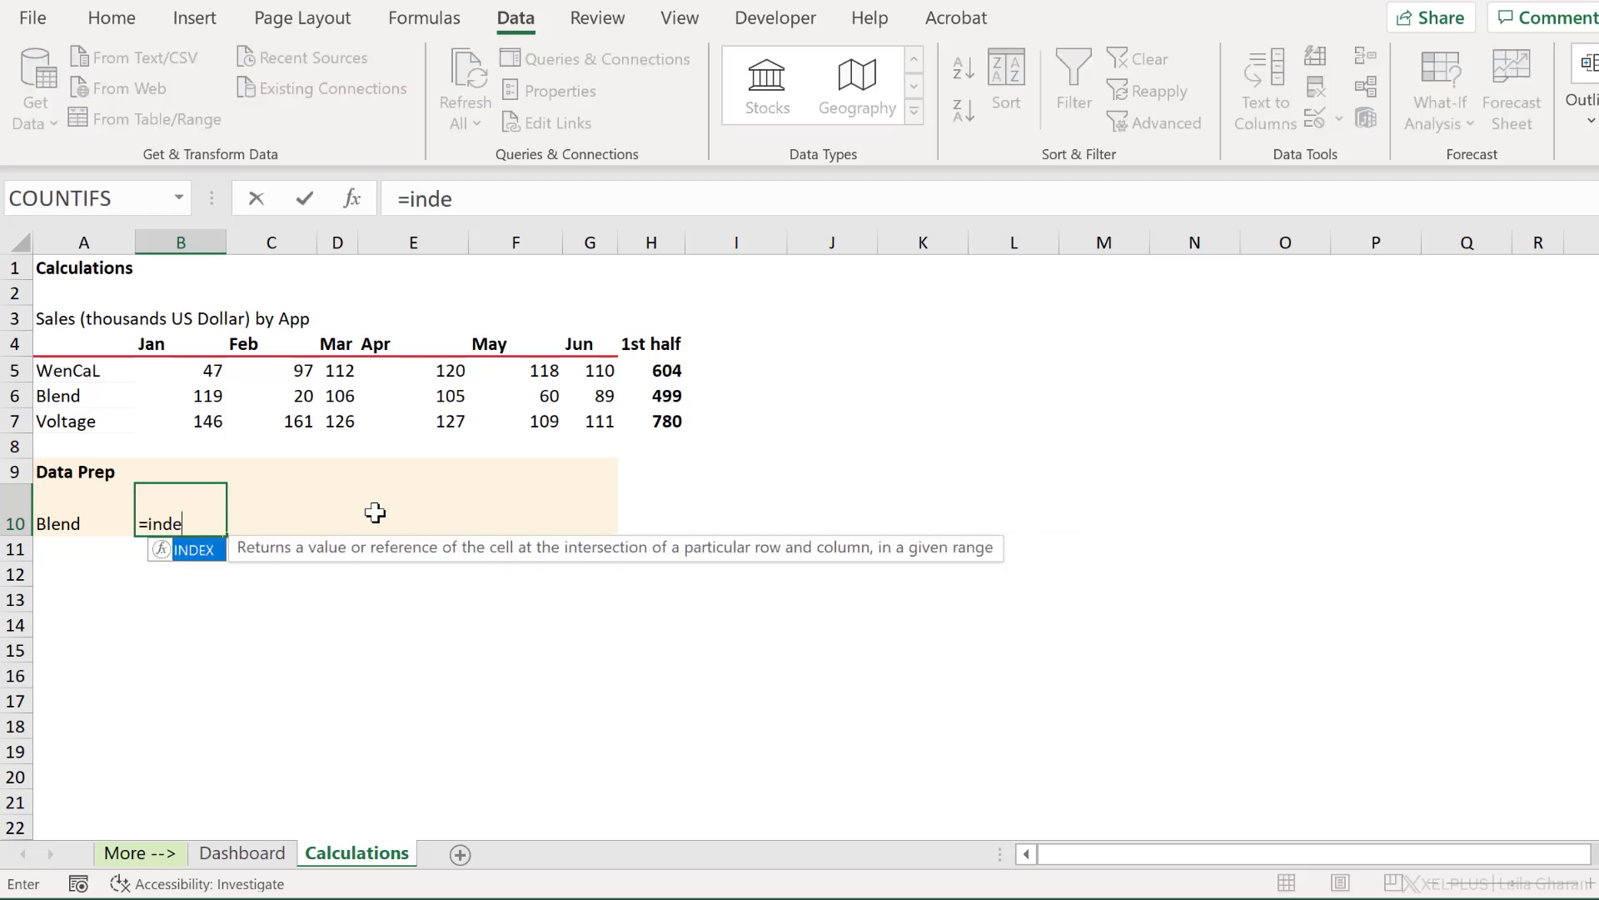
pyautogui.write('x(')
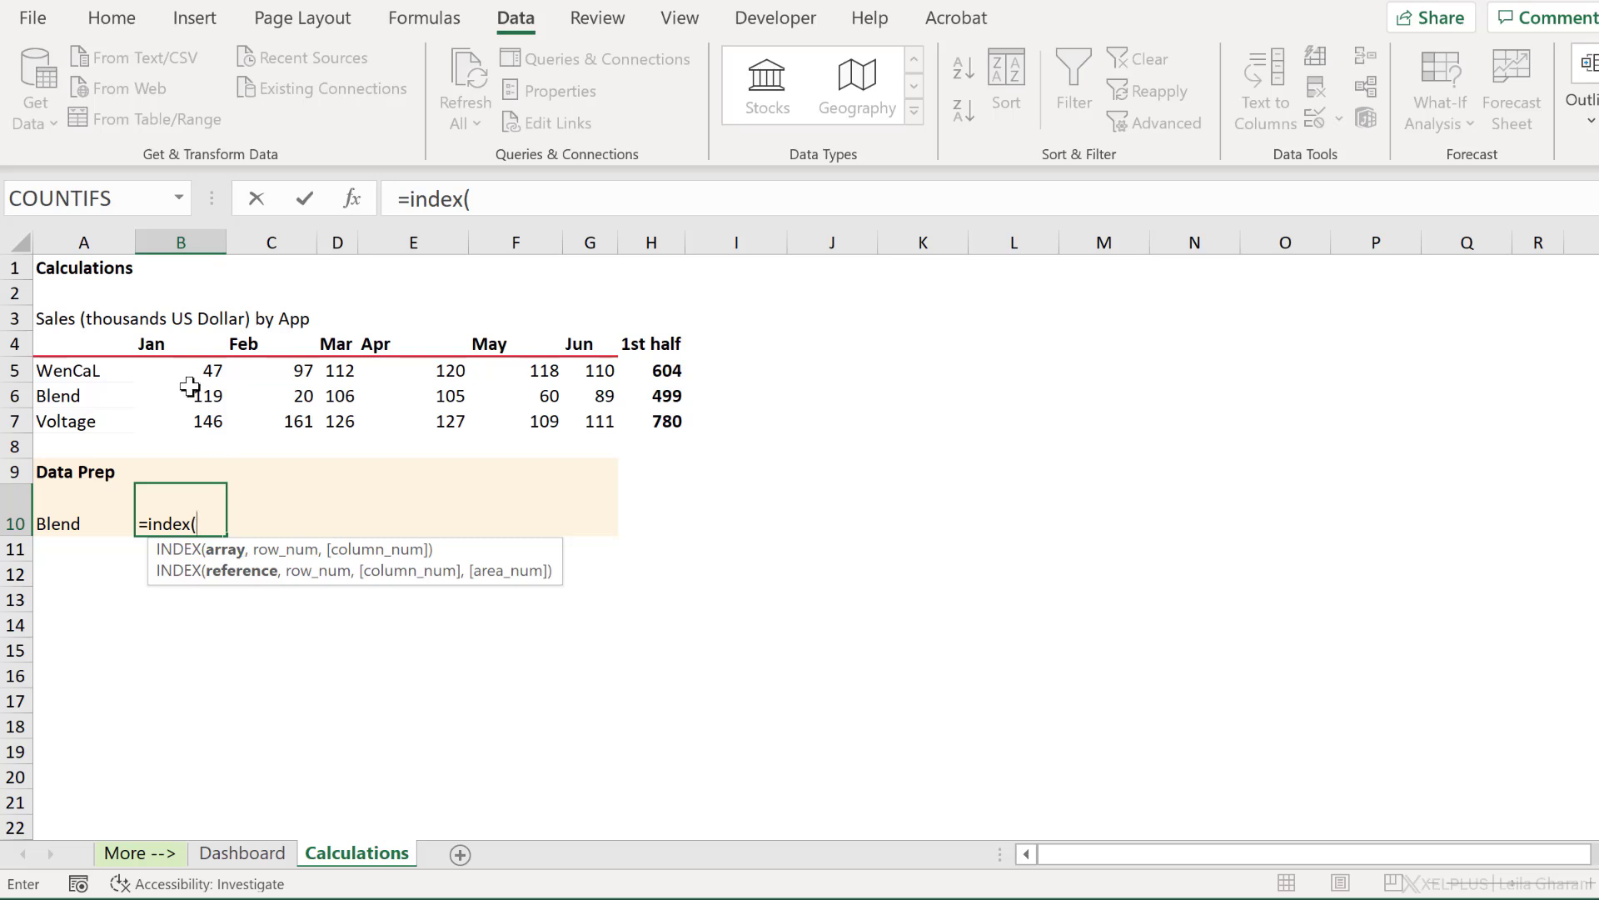
pyautogui.moveTo(187, 374); pyautogui.dragTo(186, 425)
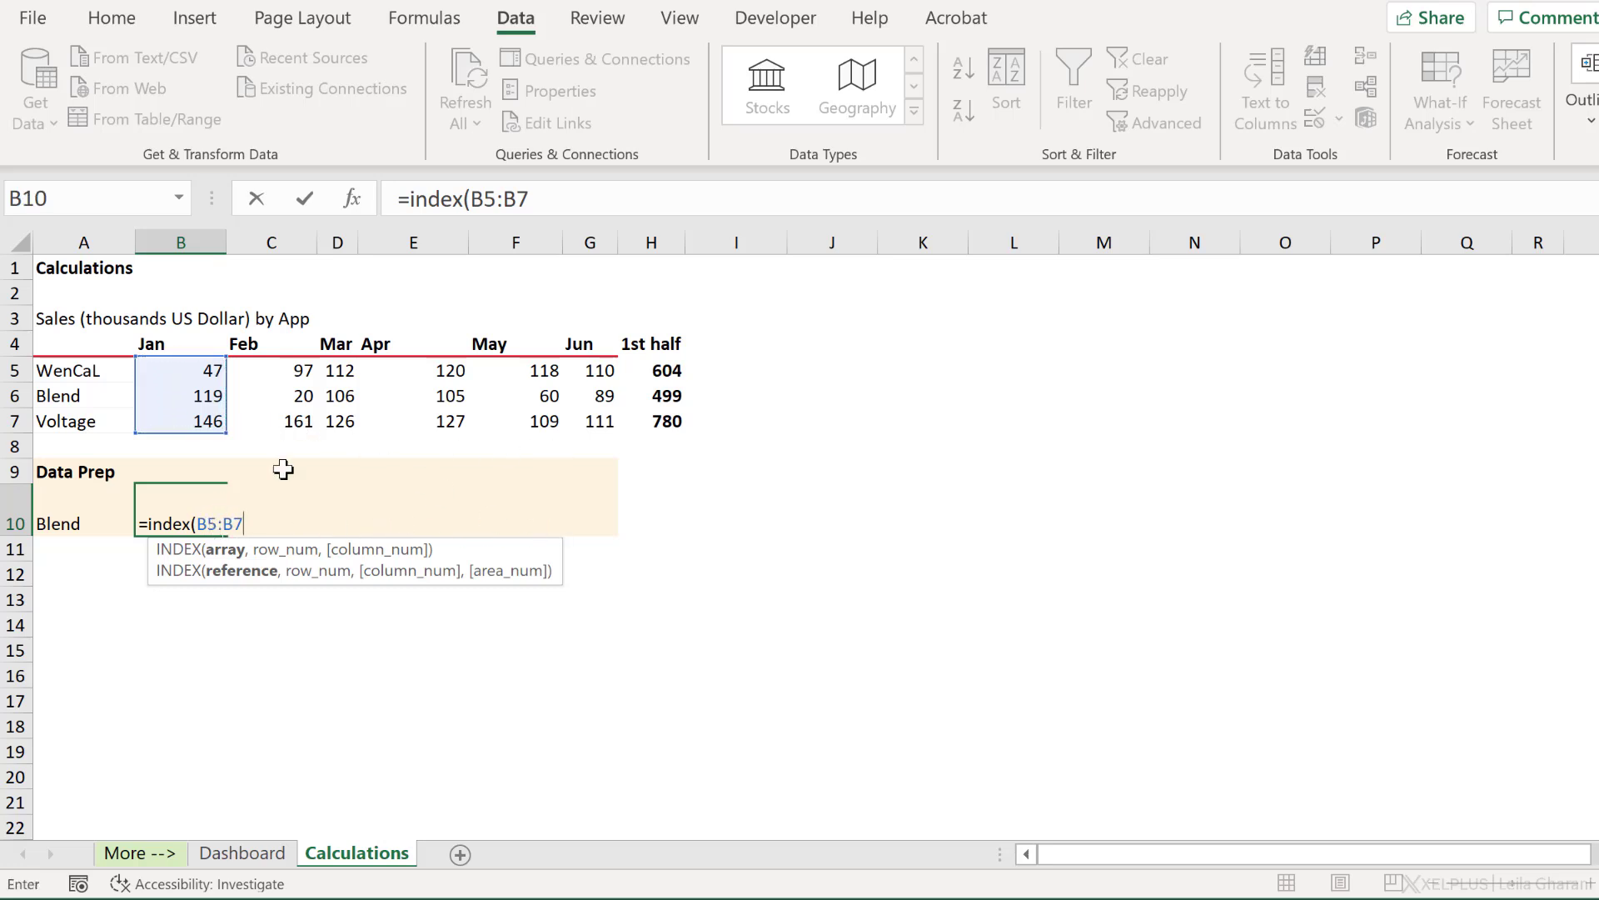
pyautogui.write(',')
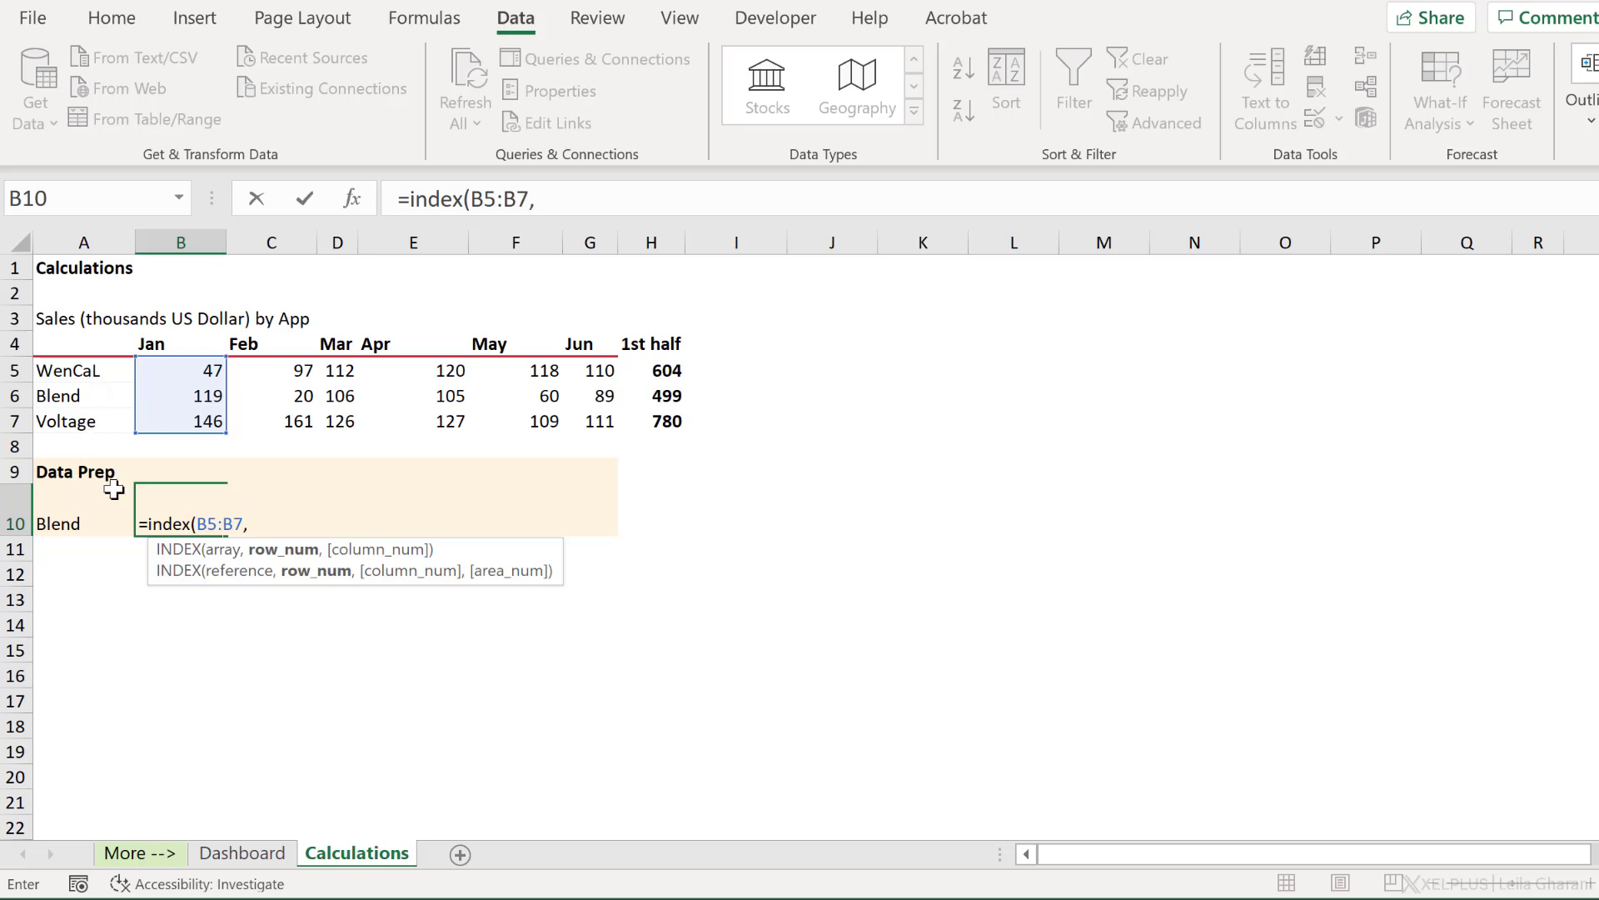
pyautogui.write('match(')
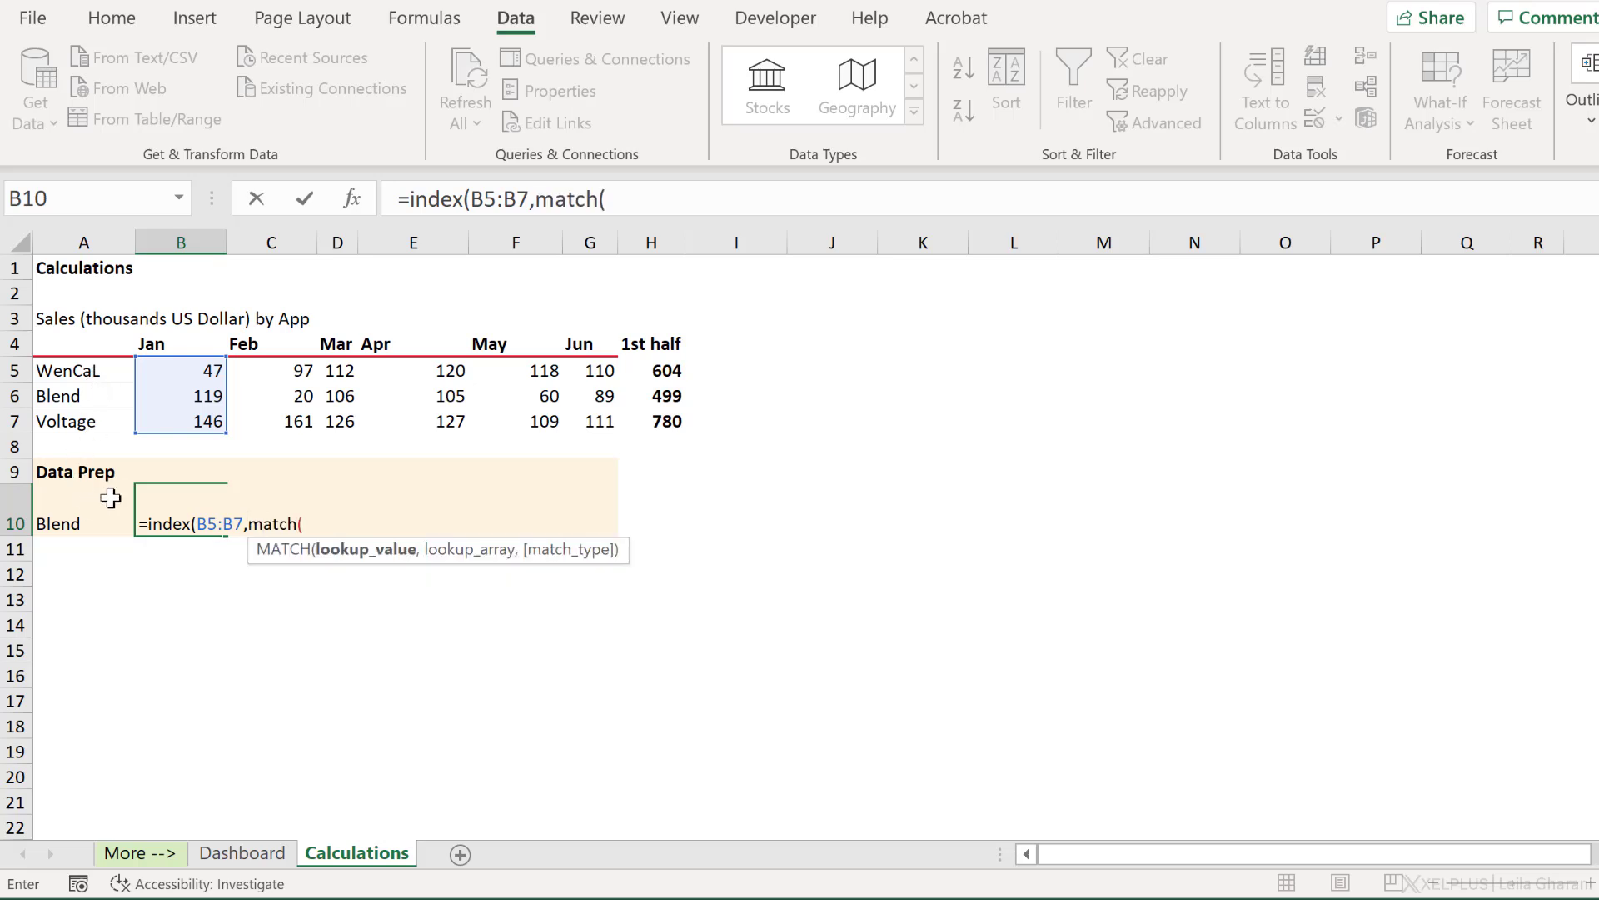
pyautogui.click(84, 523)
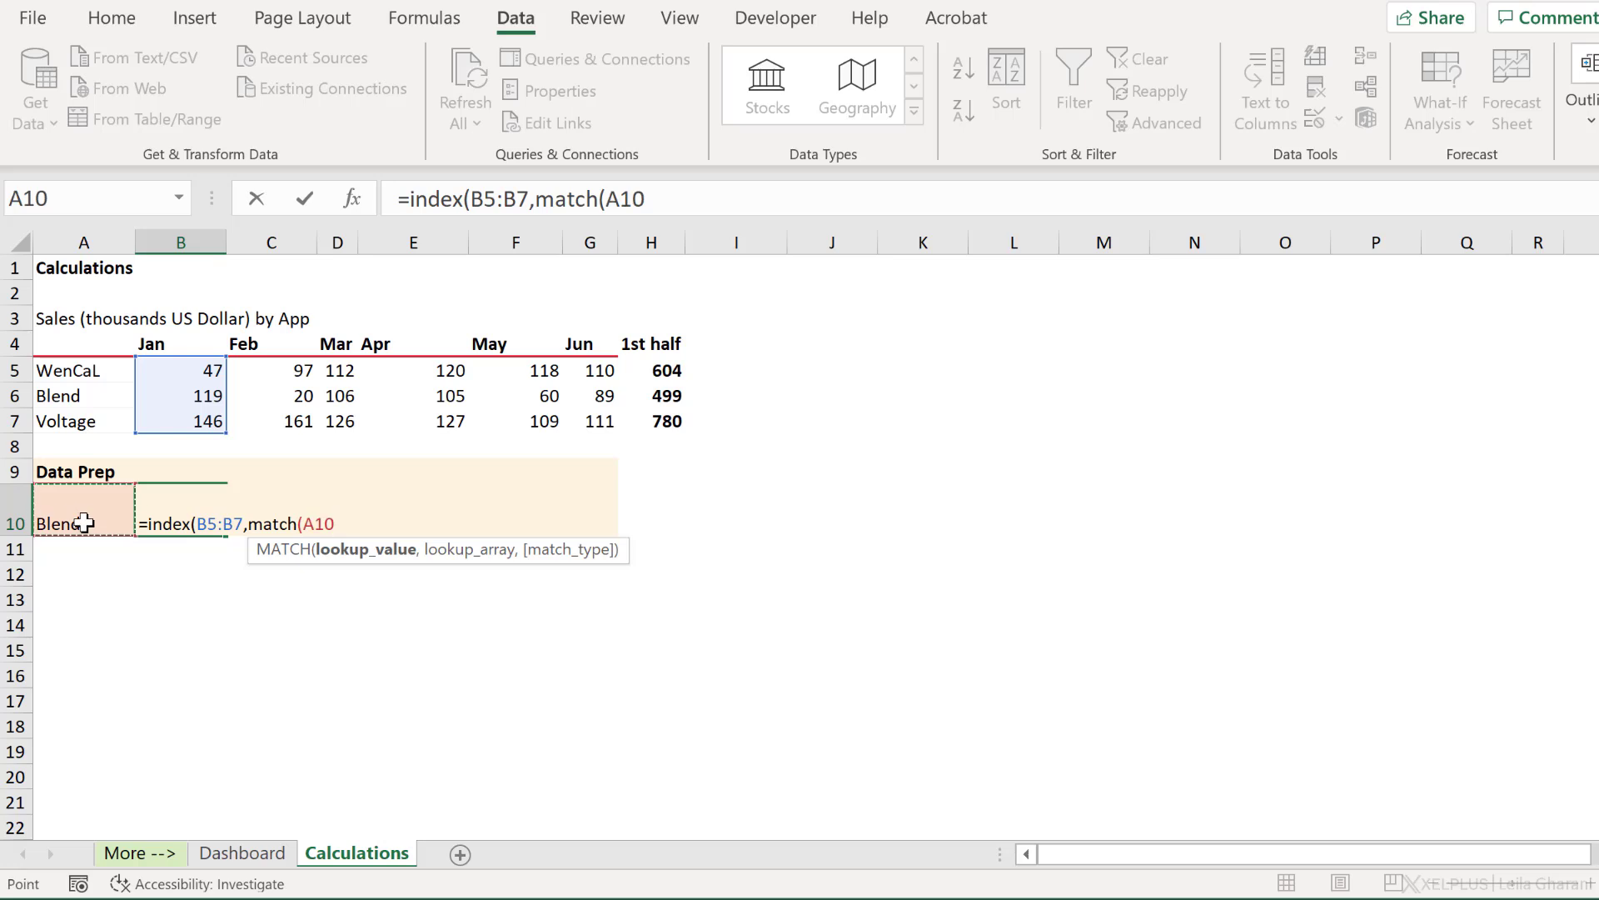
pyautogui.press('F4')
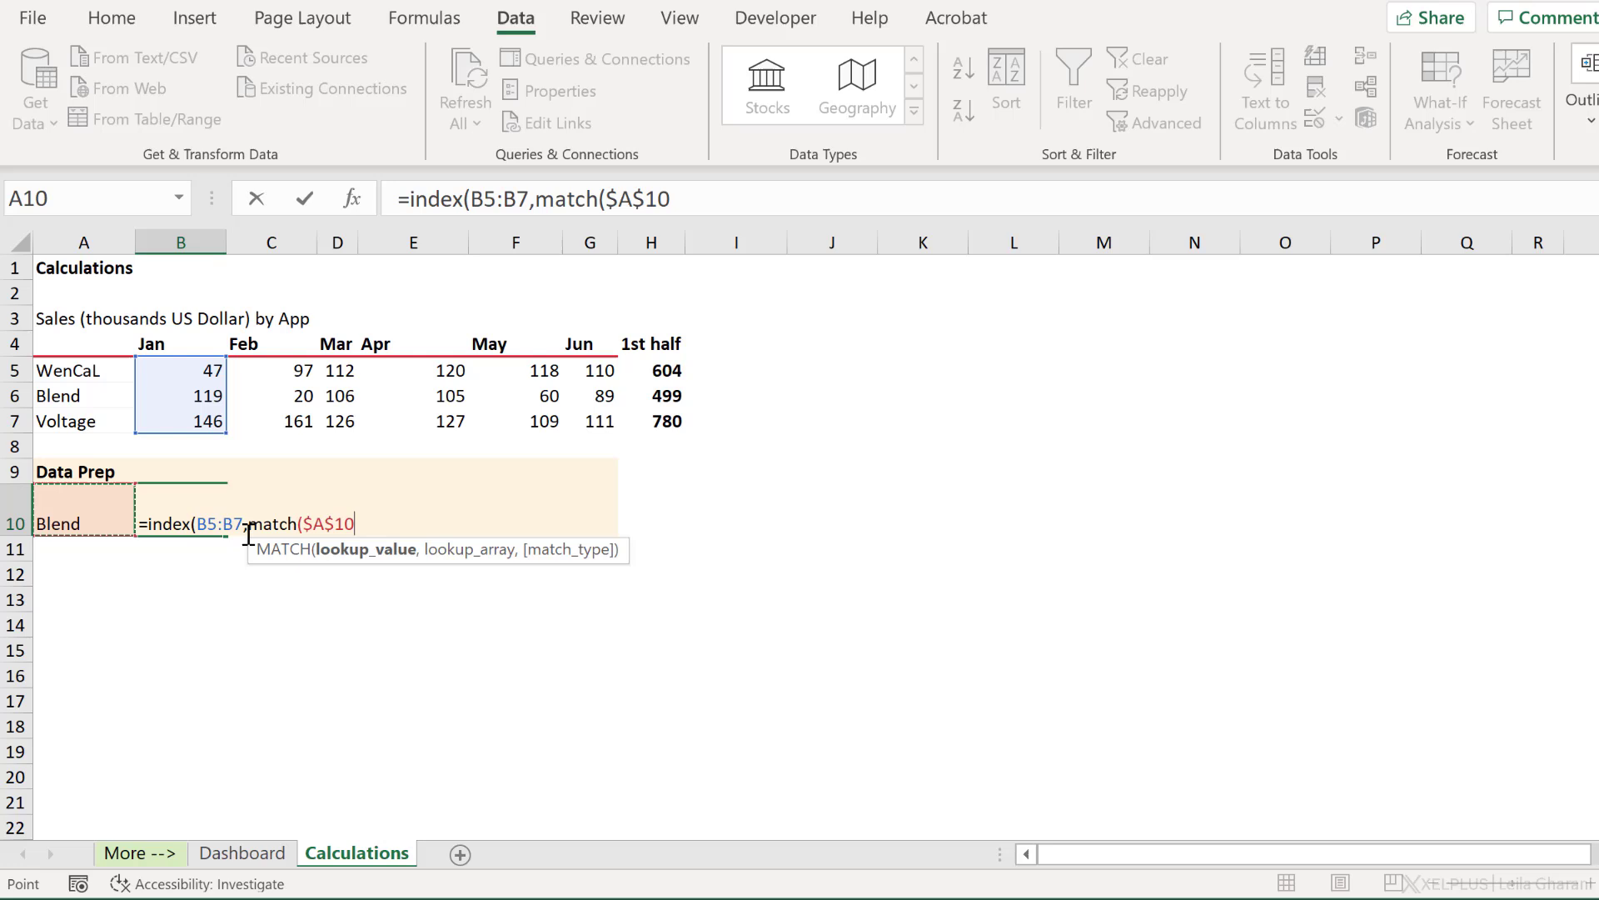
pyautogui.write(',')
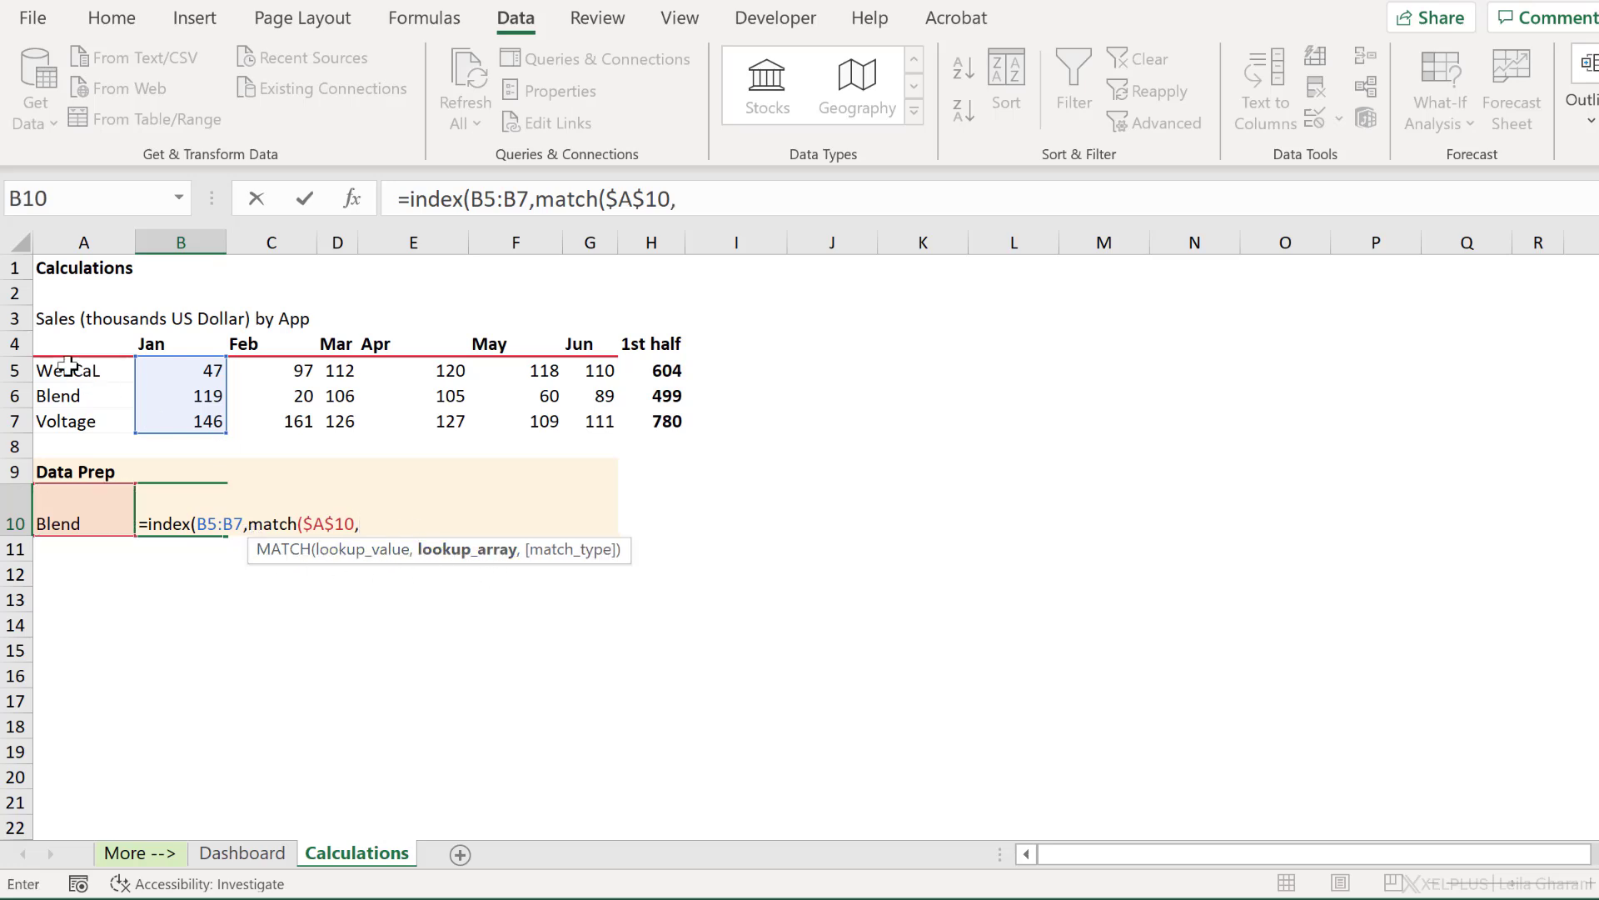
pyautogui.moveTo(68, 367); pyautogui.dragTo(64, 423)
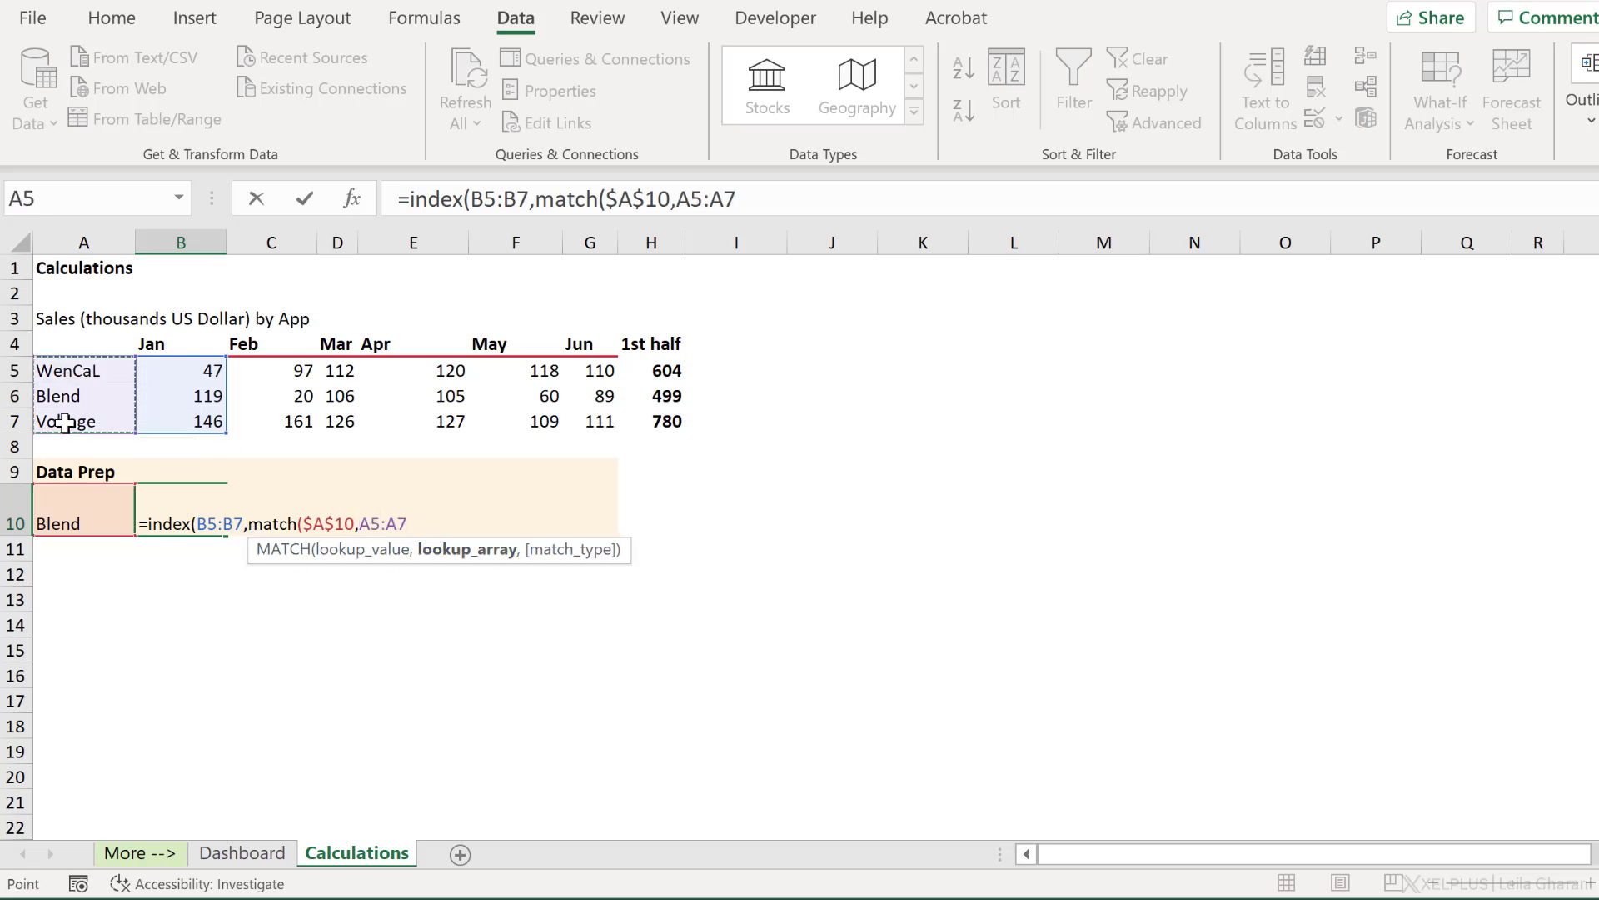
pyautogui.press('F4')
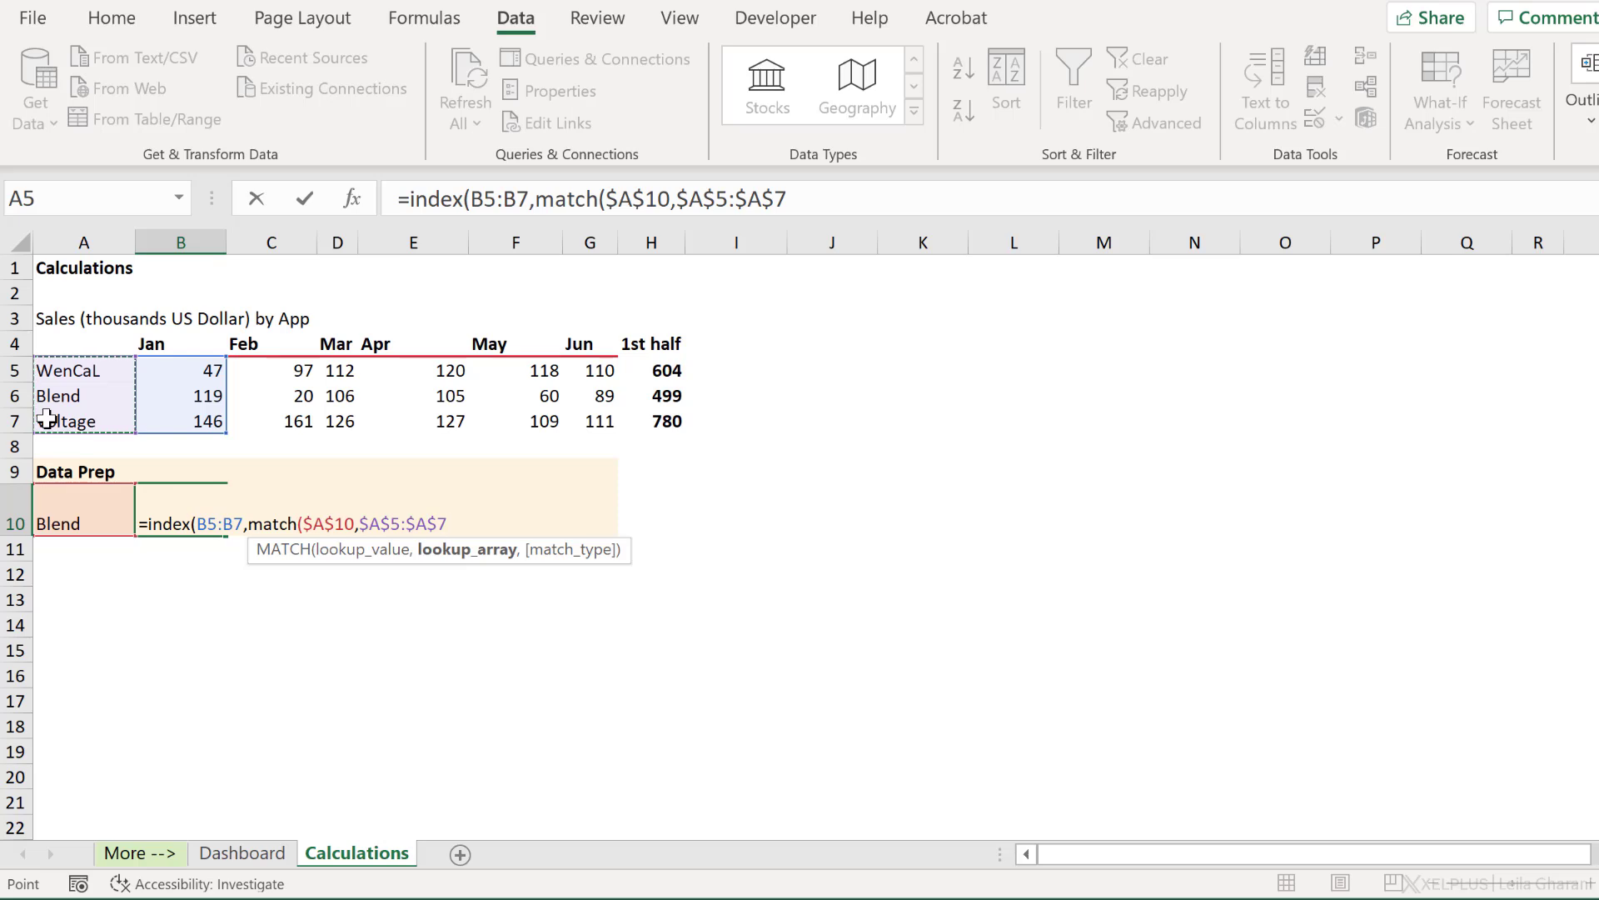
pyautogui.write(',0)')
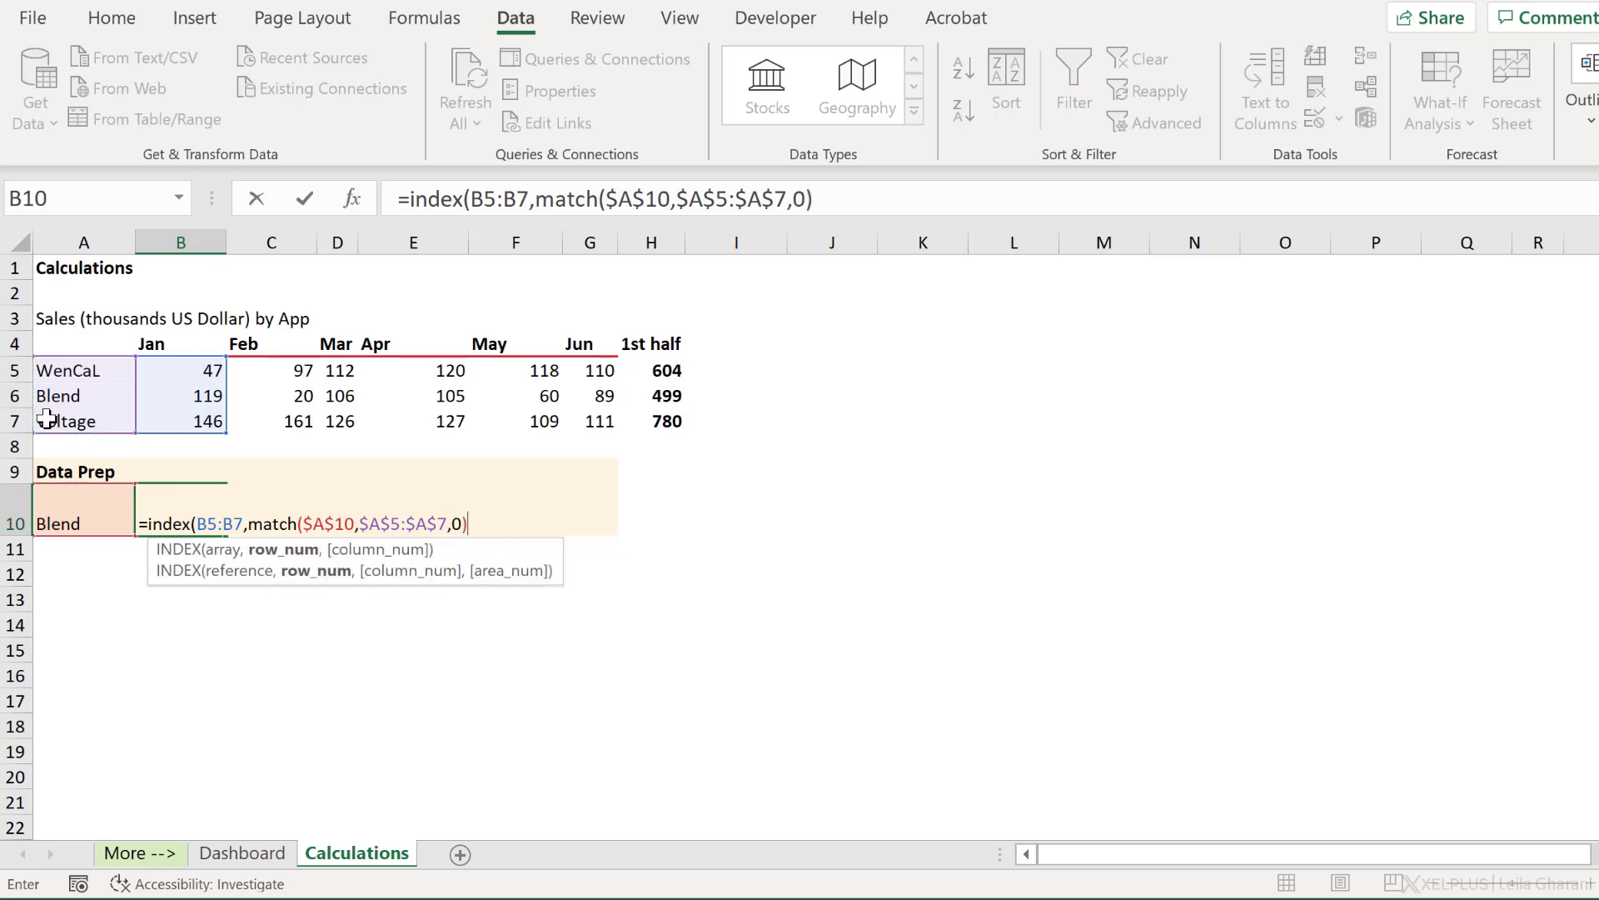
pyautogui.press('Return')
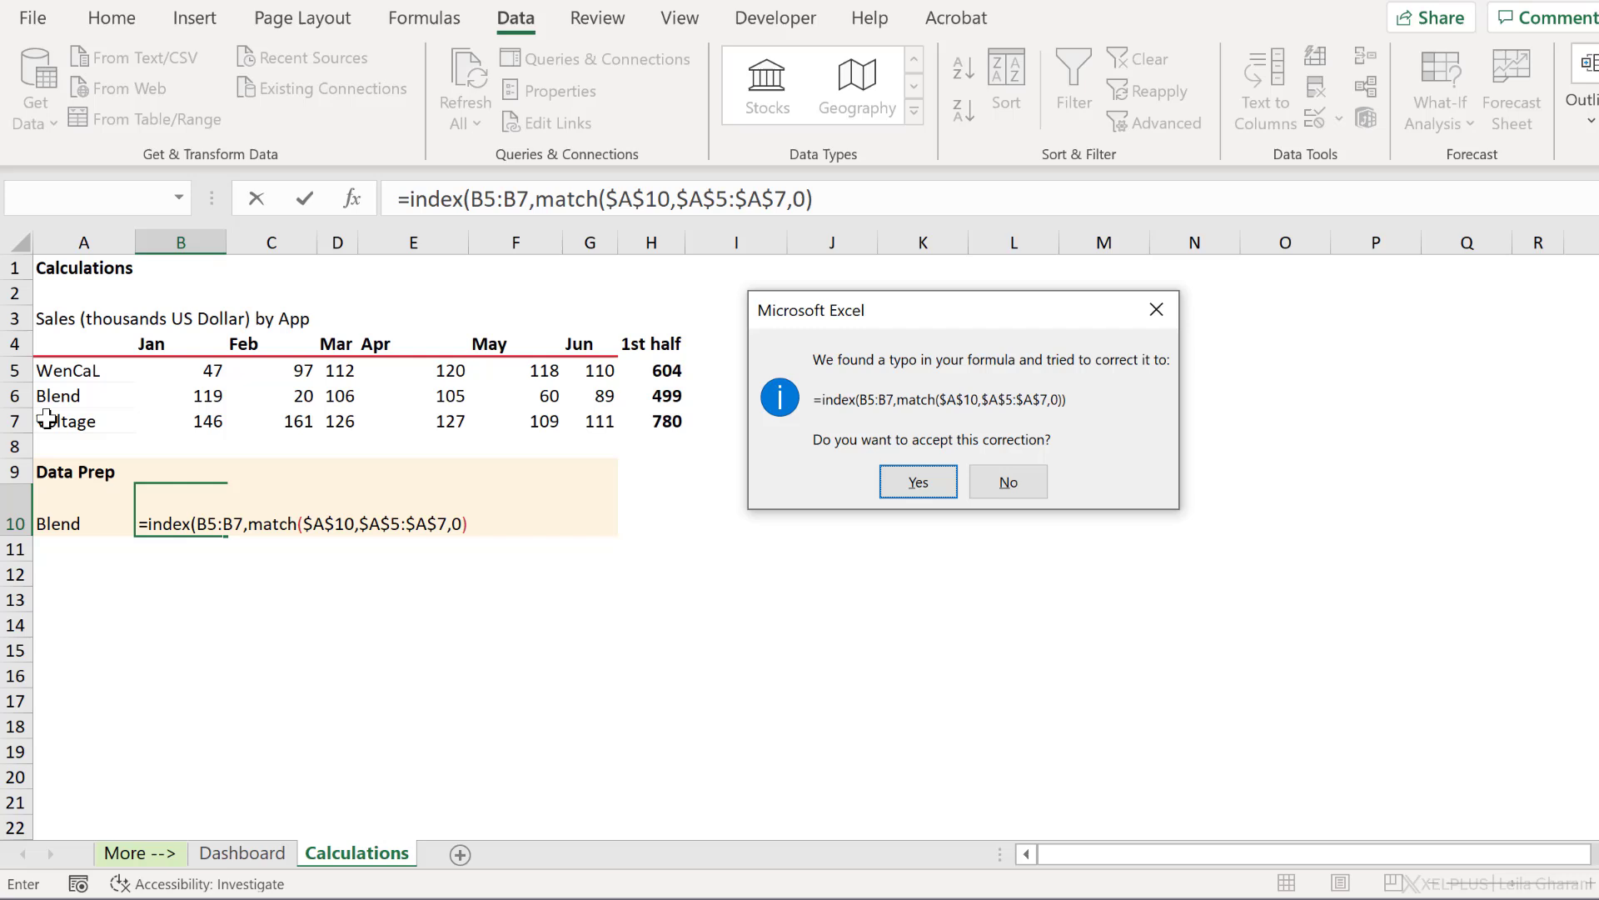
pyautogui.click(920, 481)
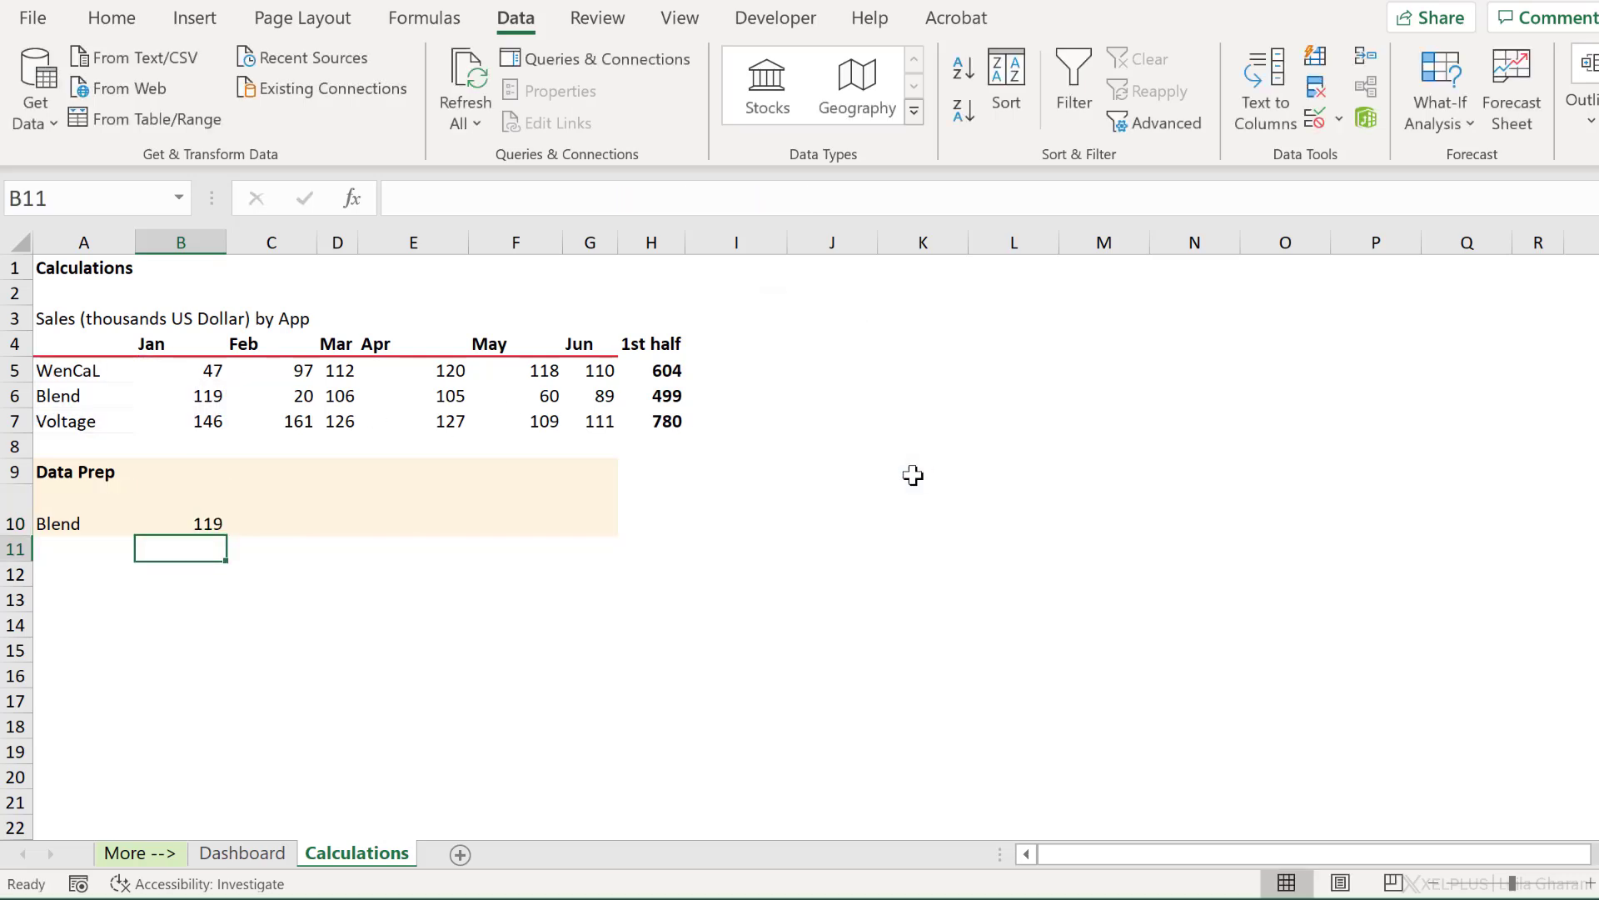
# Fill the B10 lookup formula across to G10 and widen column H
pyautogui.click(193, 504)
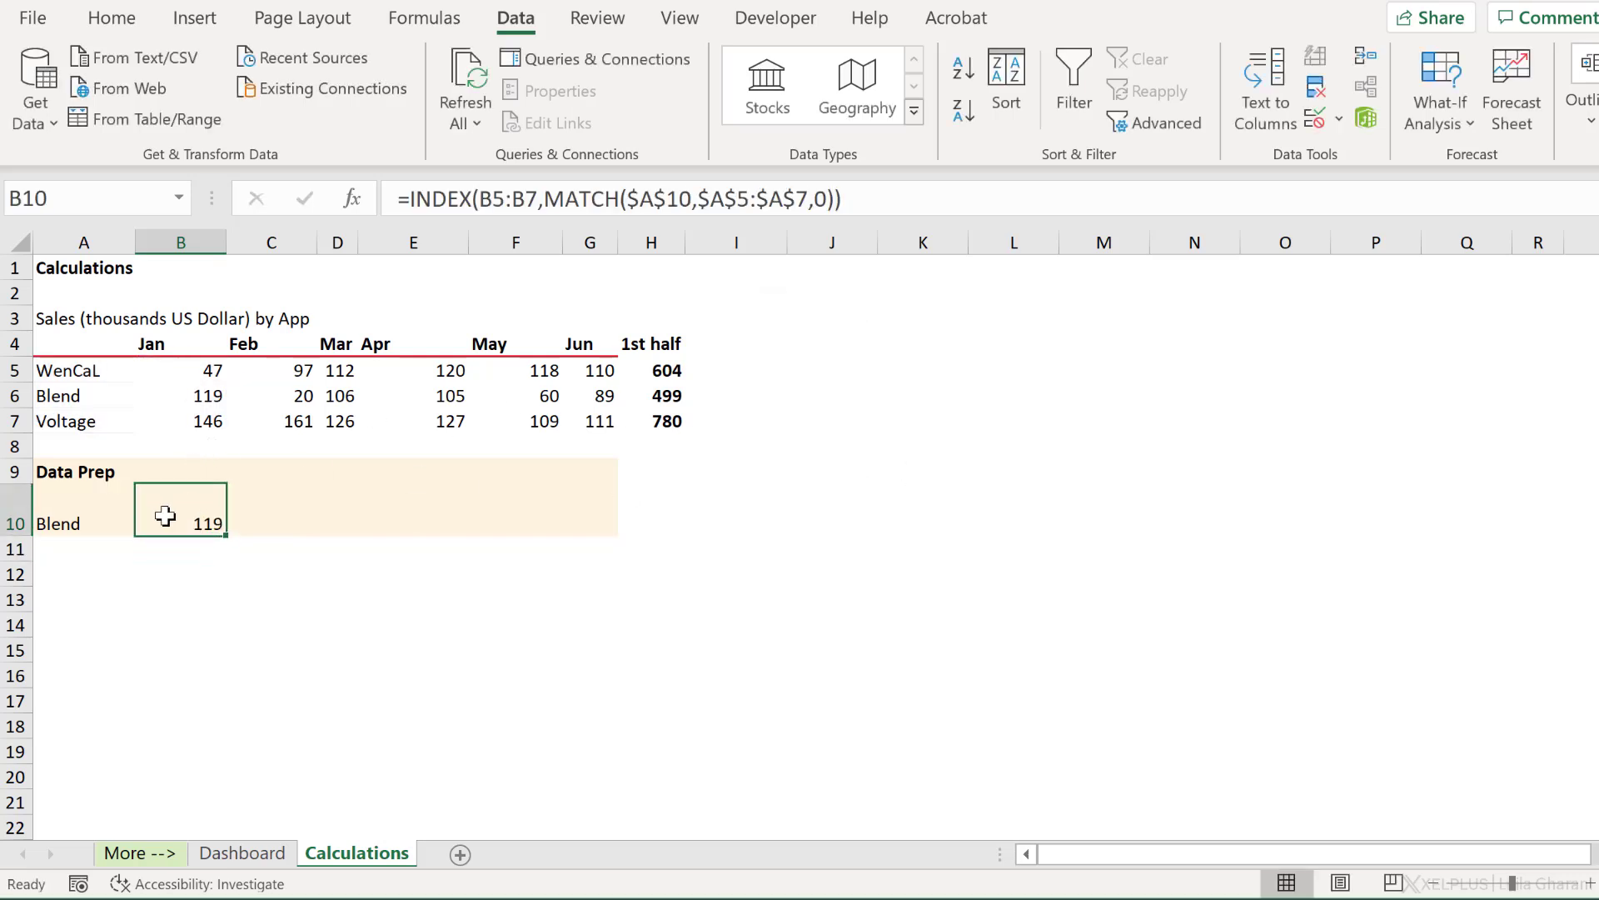
pyautogui.moveTo(225, 535); pyautogui.dragTo(614, 537)
pyautogui.click(605, 522)
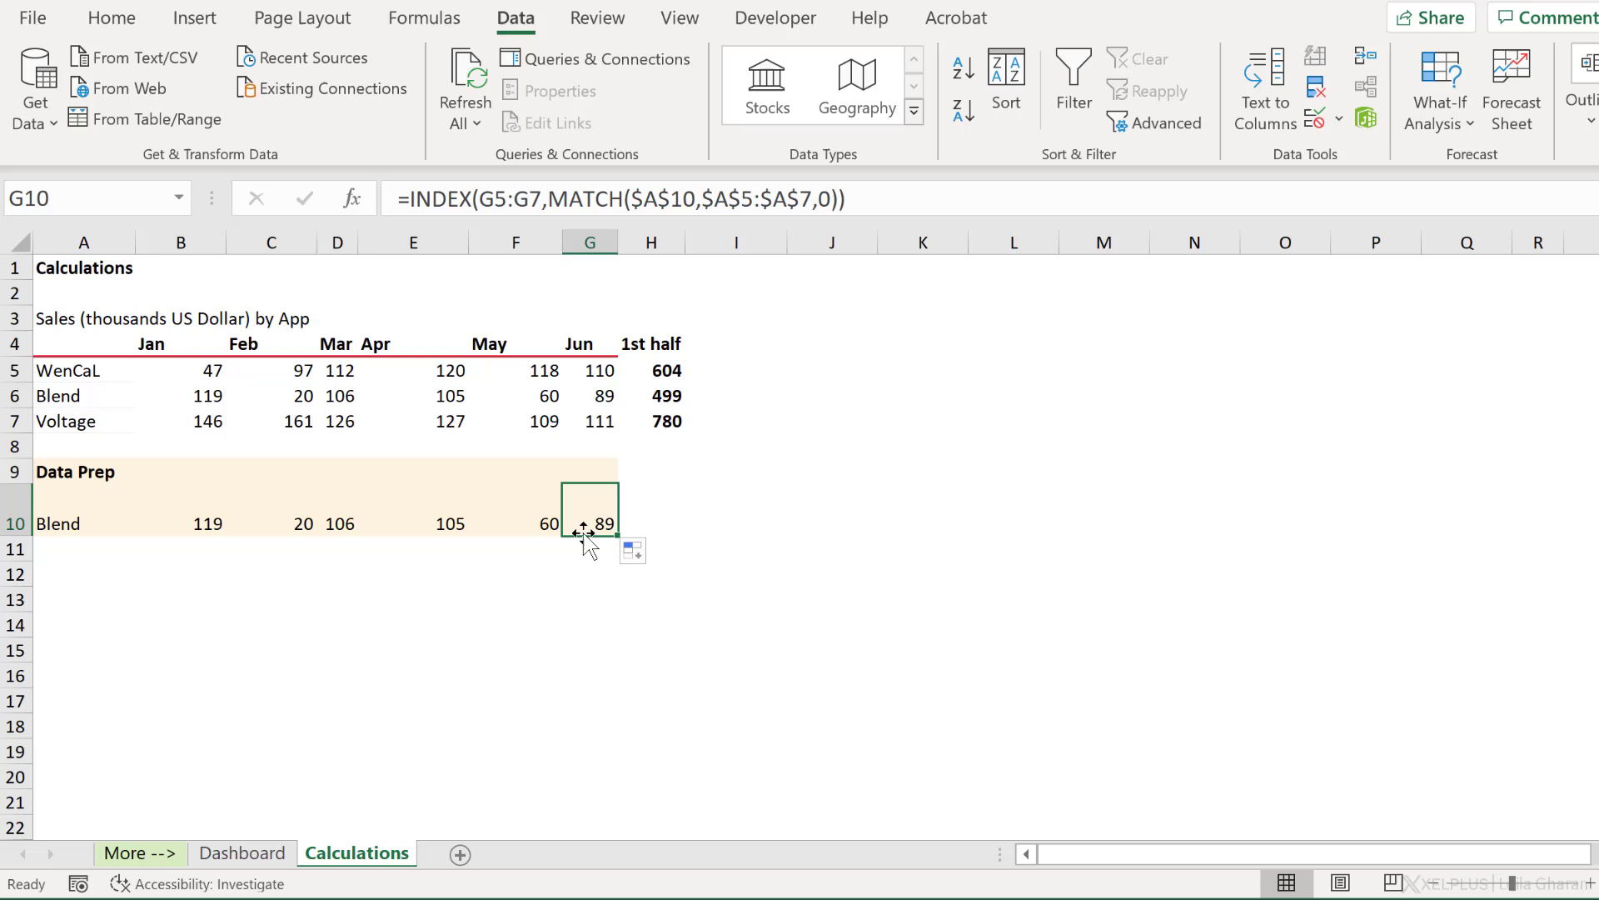
pyautogui.click(647, 510)
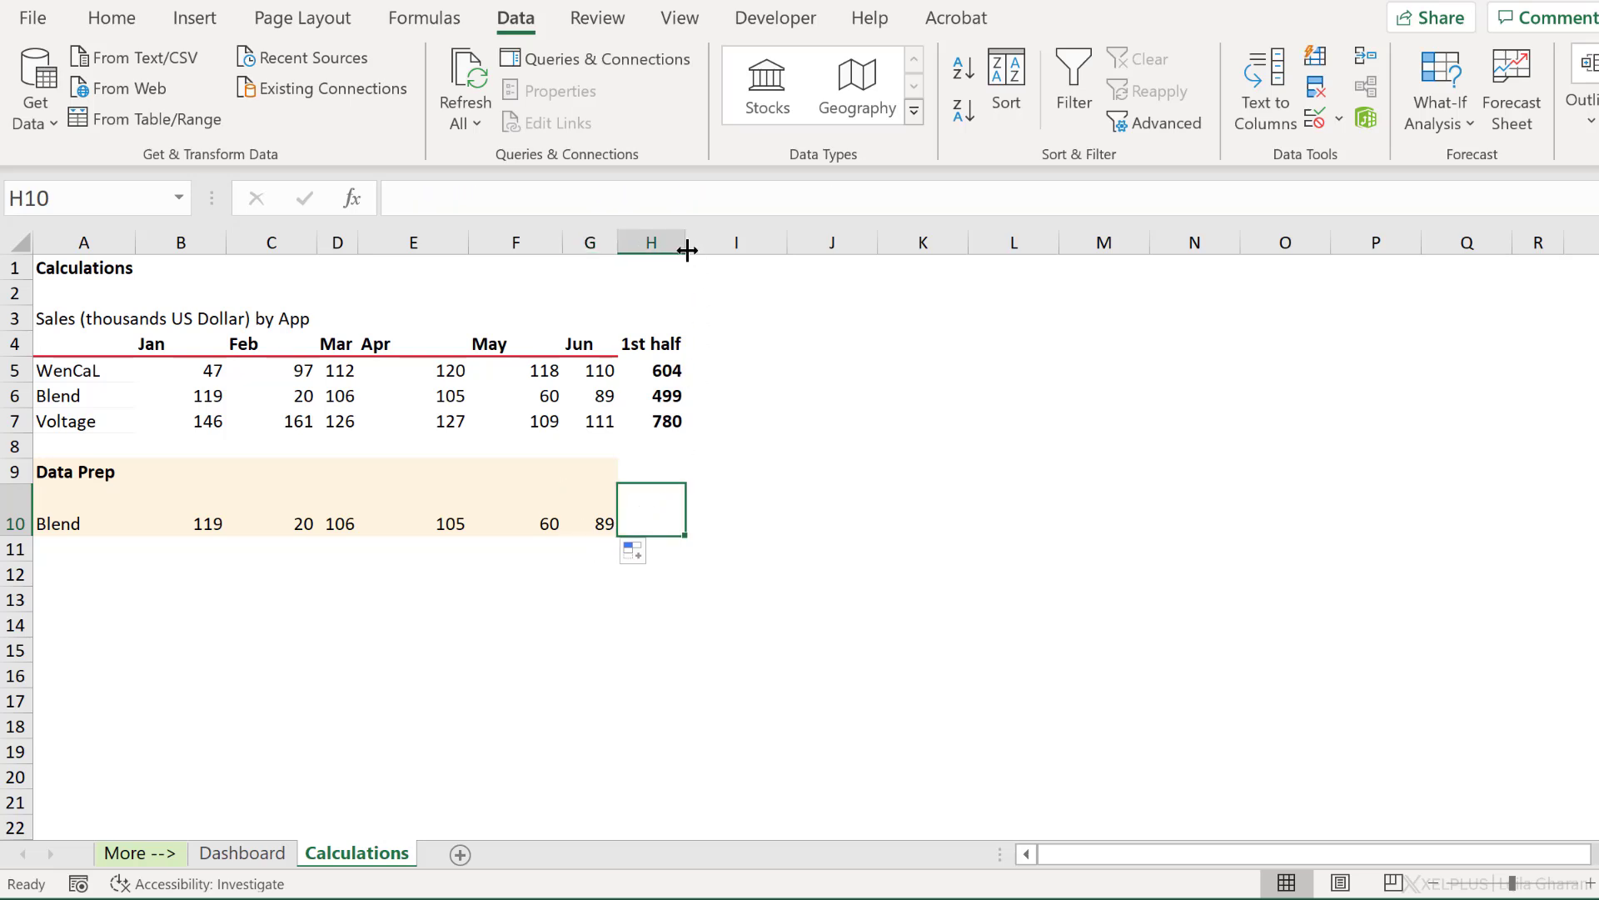
pyautogui.moveTo(687, 250); pyautogui.dragTo(748, 246)
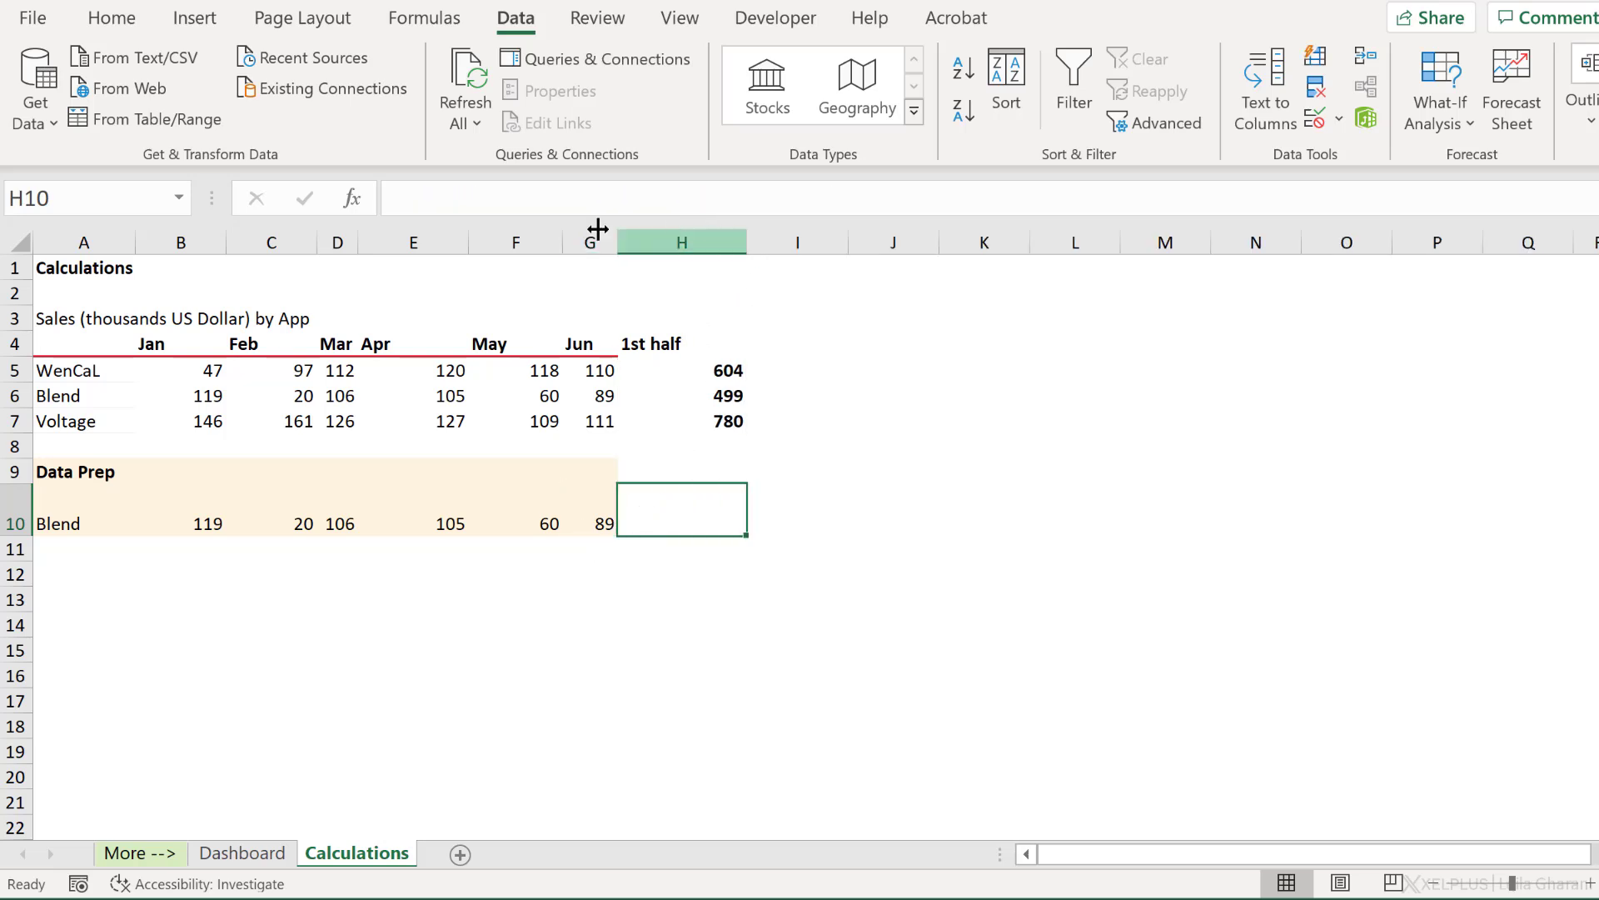
# Insert a line sparkline in H10 from the B10:G10 monthly values
pyautogui.click(195, 18)
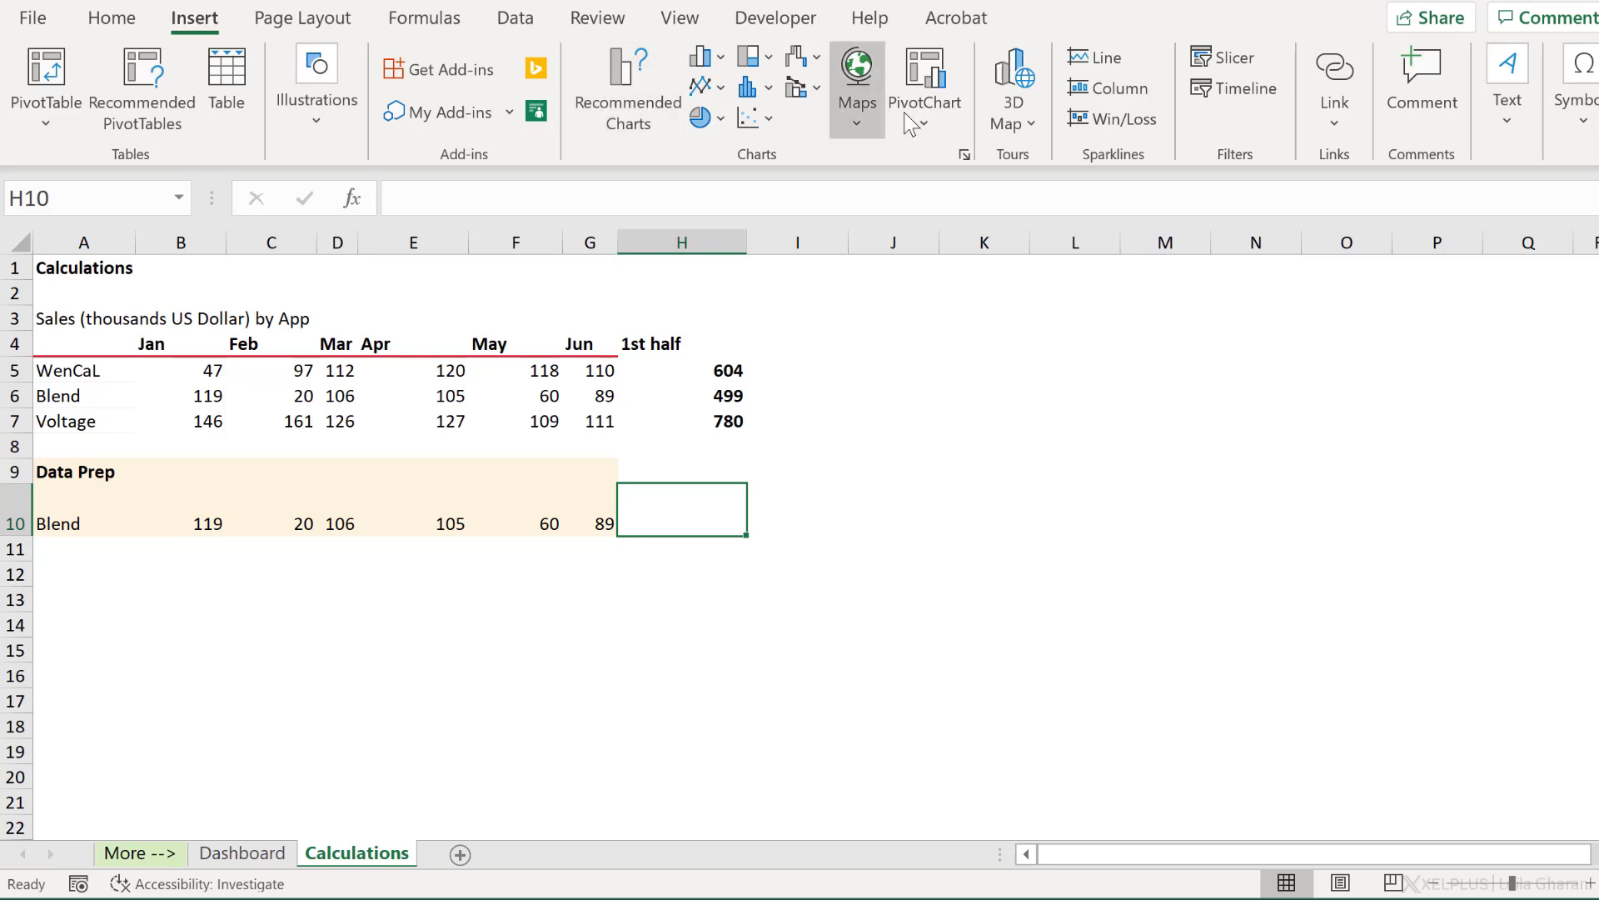
pyautogui.click(1080, 59)
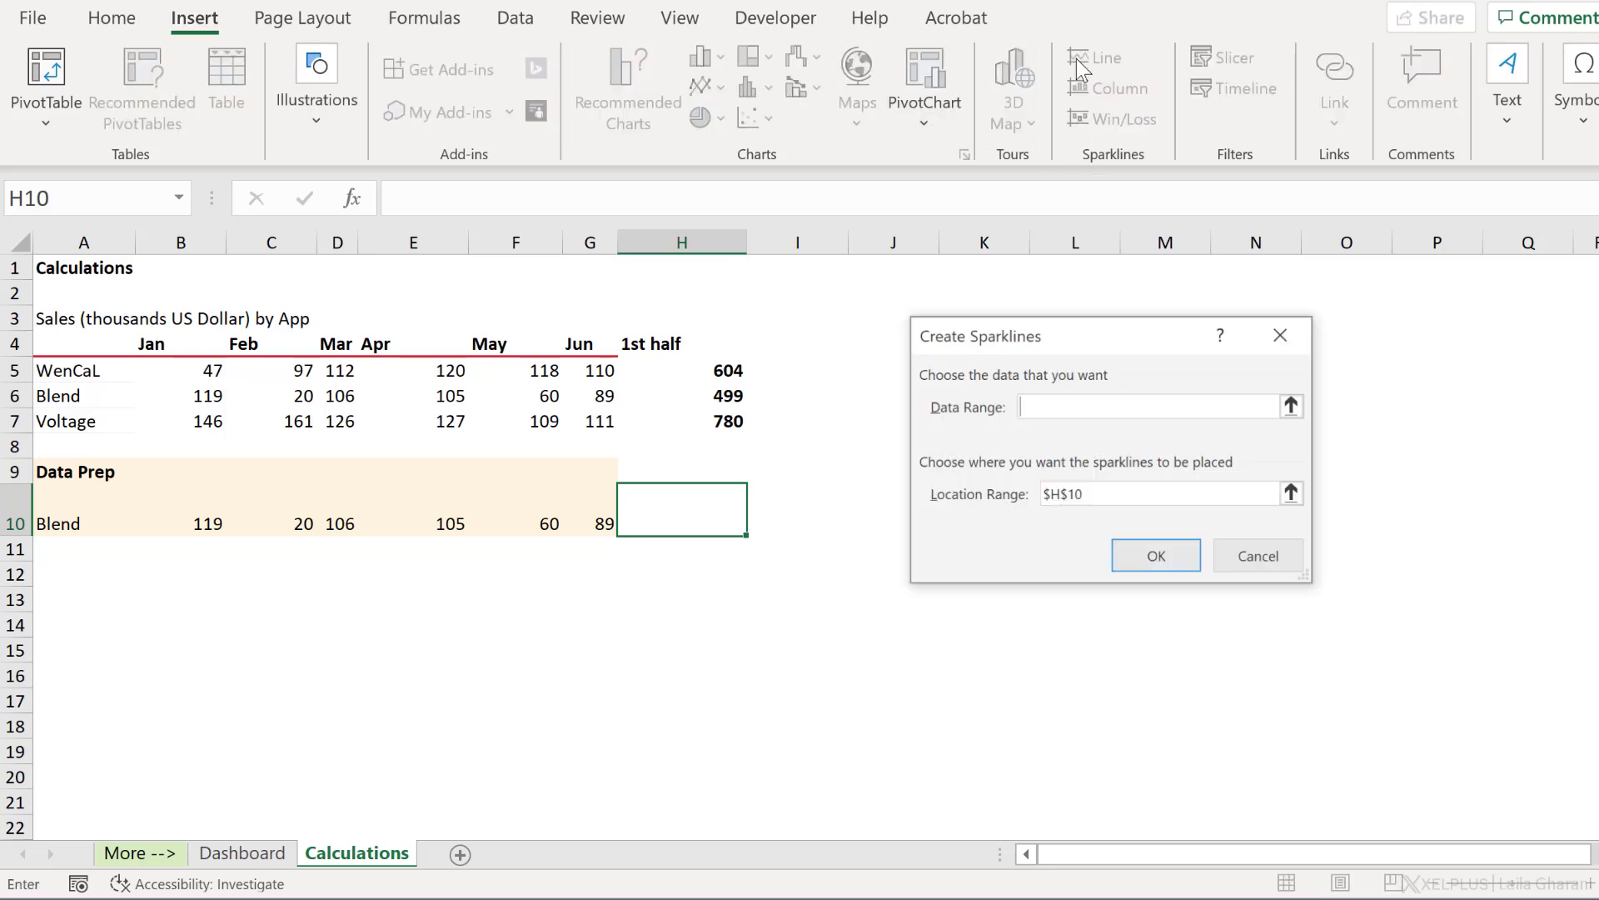
pyautogui.moveTo(172, 485); pyautogui.dragTo(596, 521)
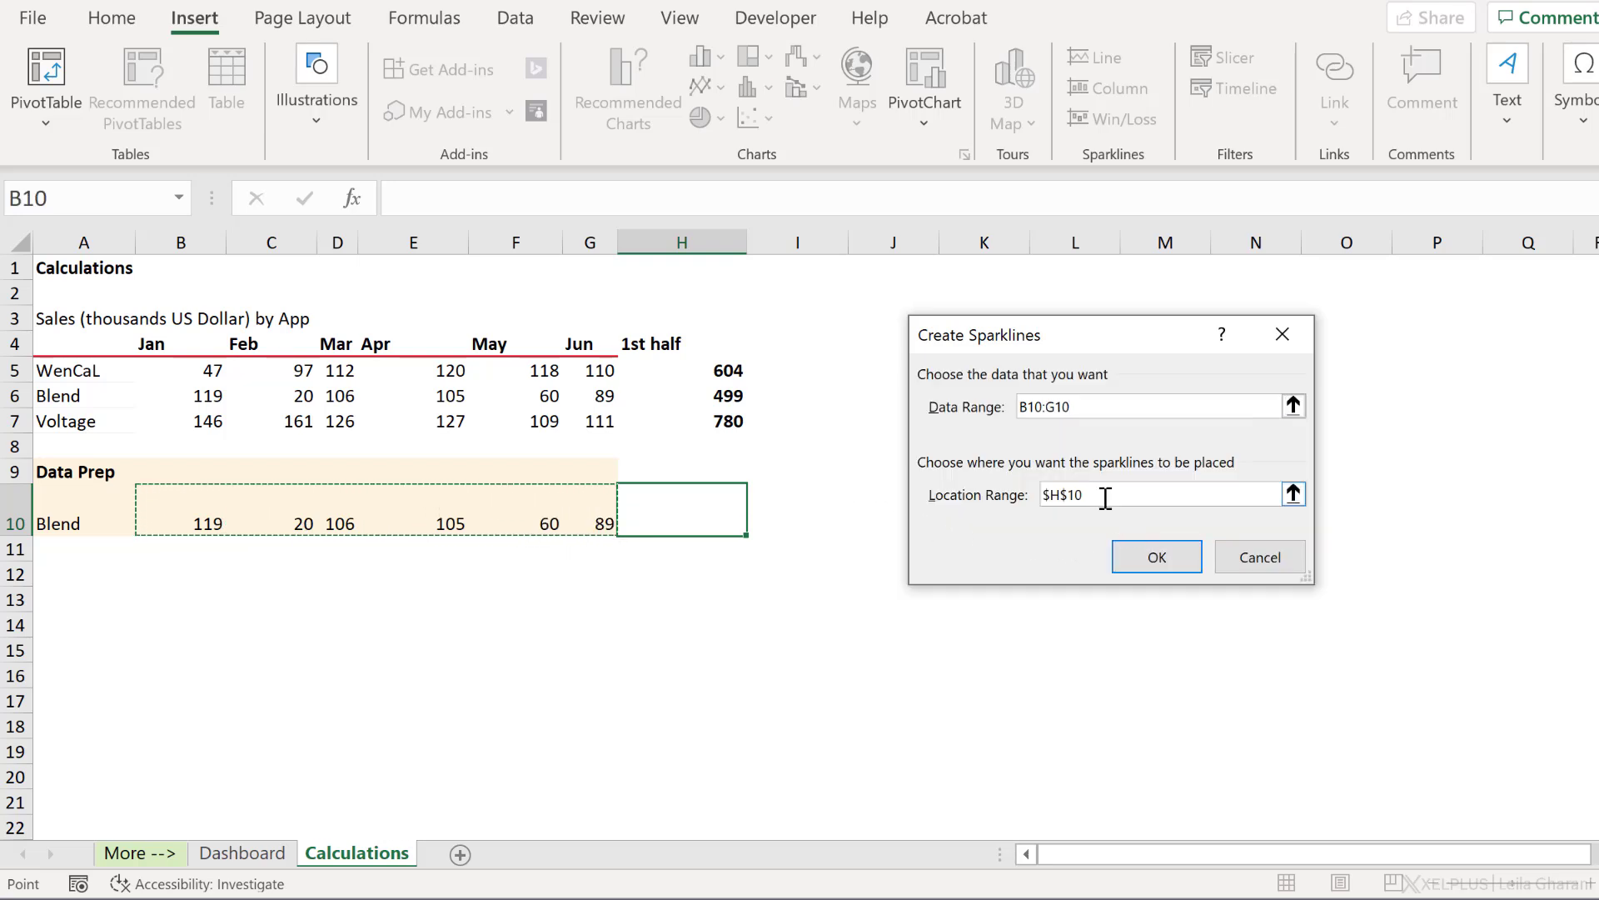
pyautogui.click(1156, 557)
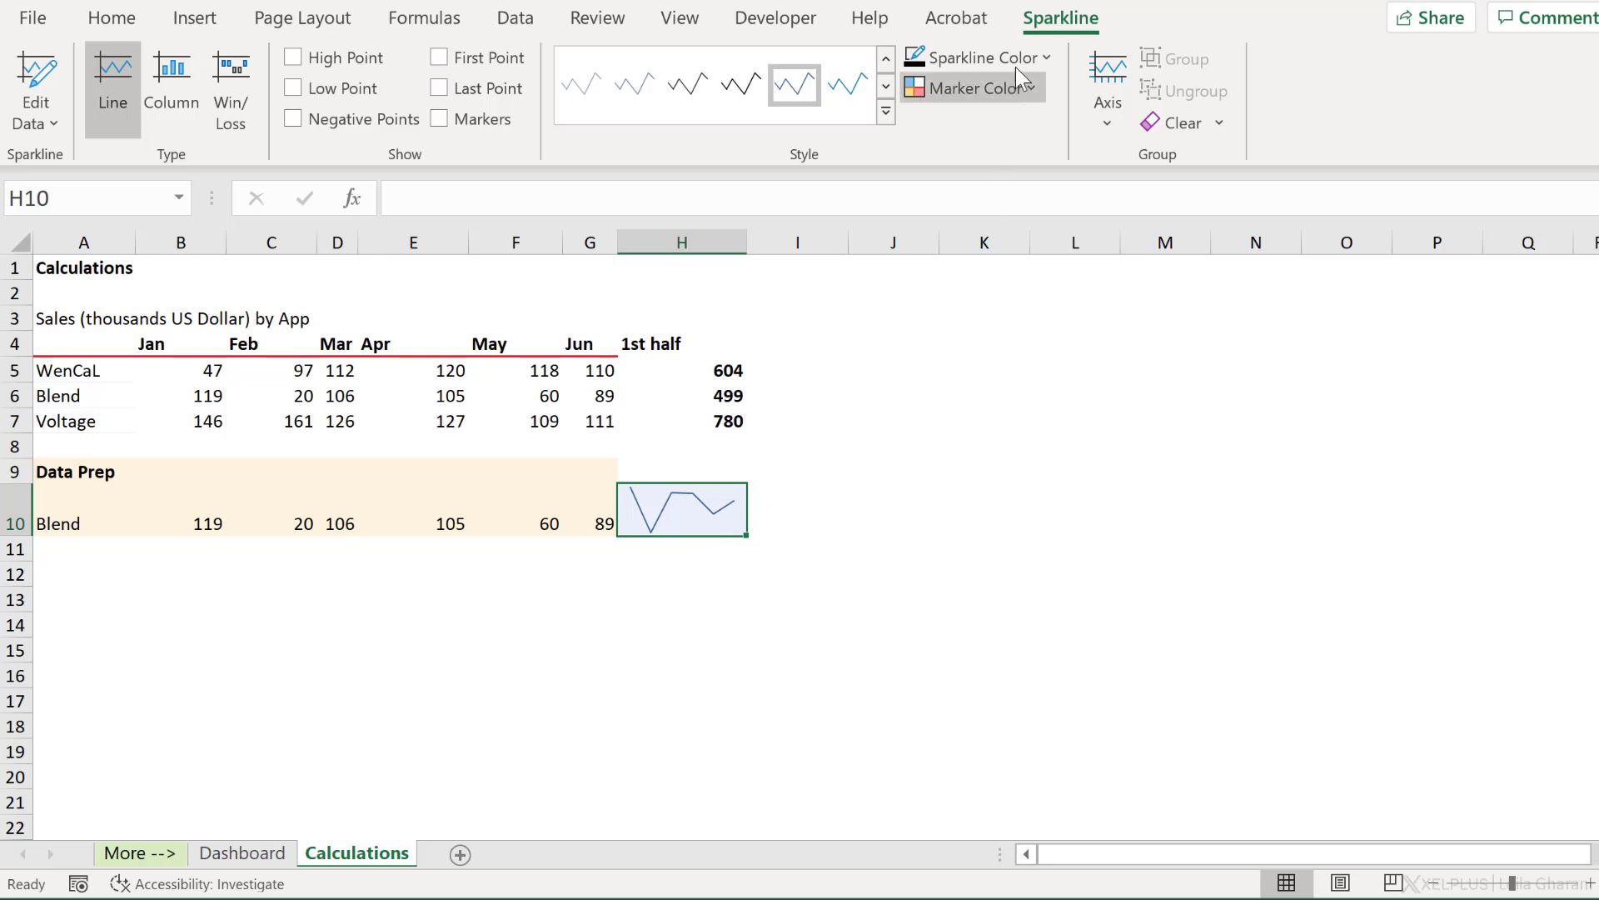
# Give the sparkline a 1 pt line weight and an orange style
pyautogui.click(1042, 60)
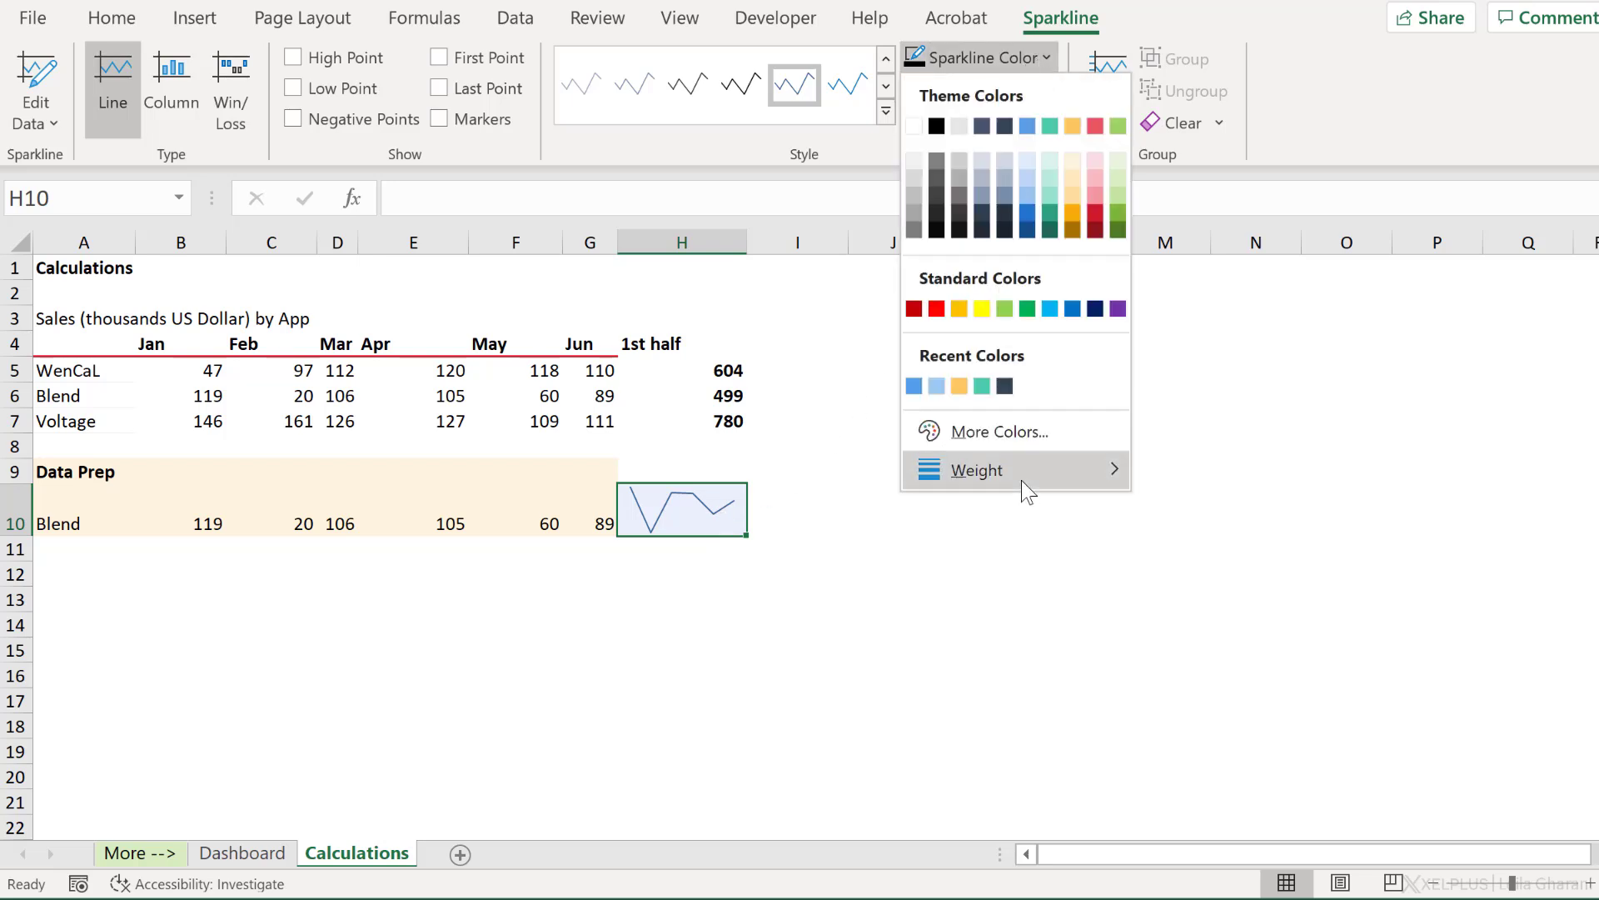
pyautogui.moveTo(1022, 478)
pyautogui.click(1233, 583)
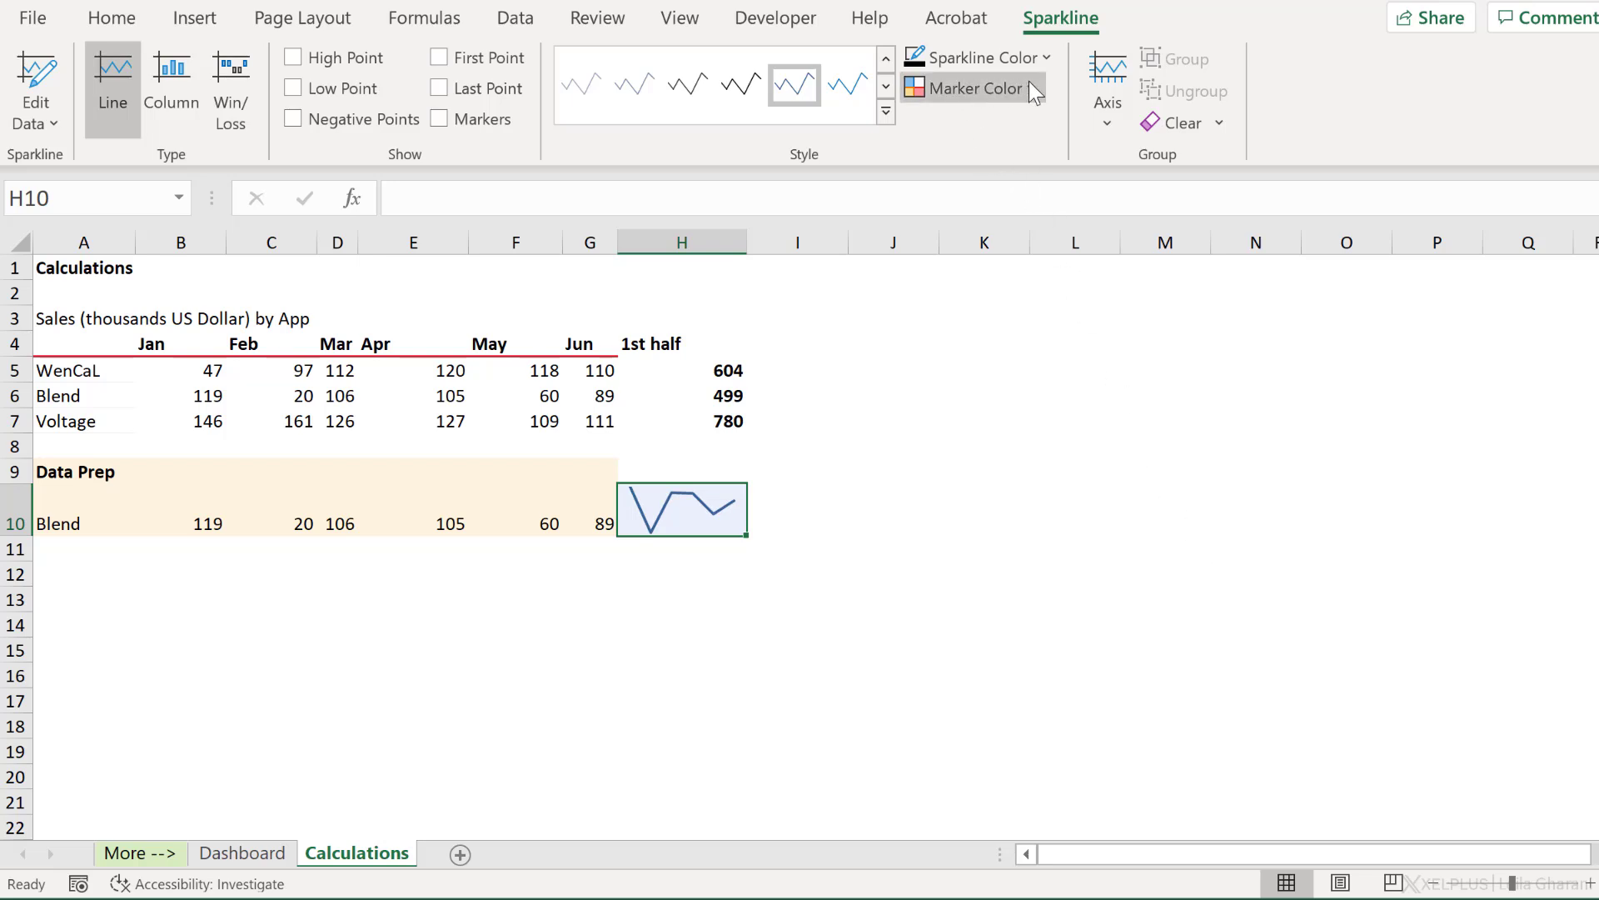
pyautogui.click(886, 110)
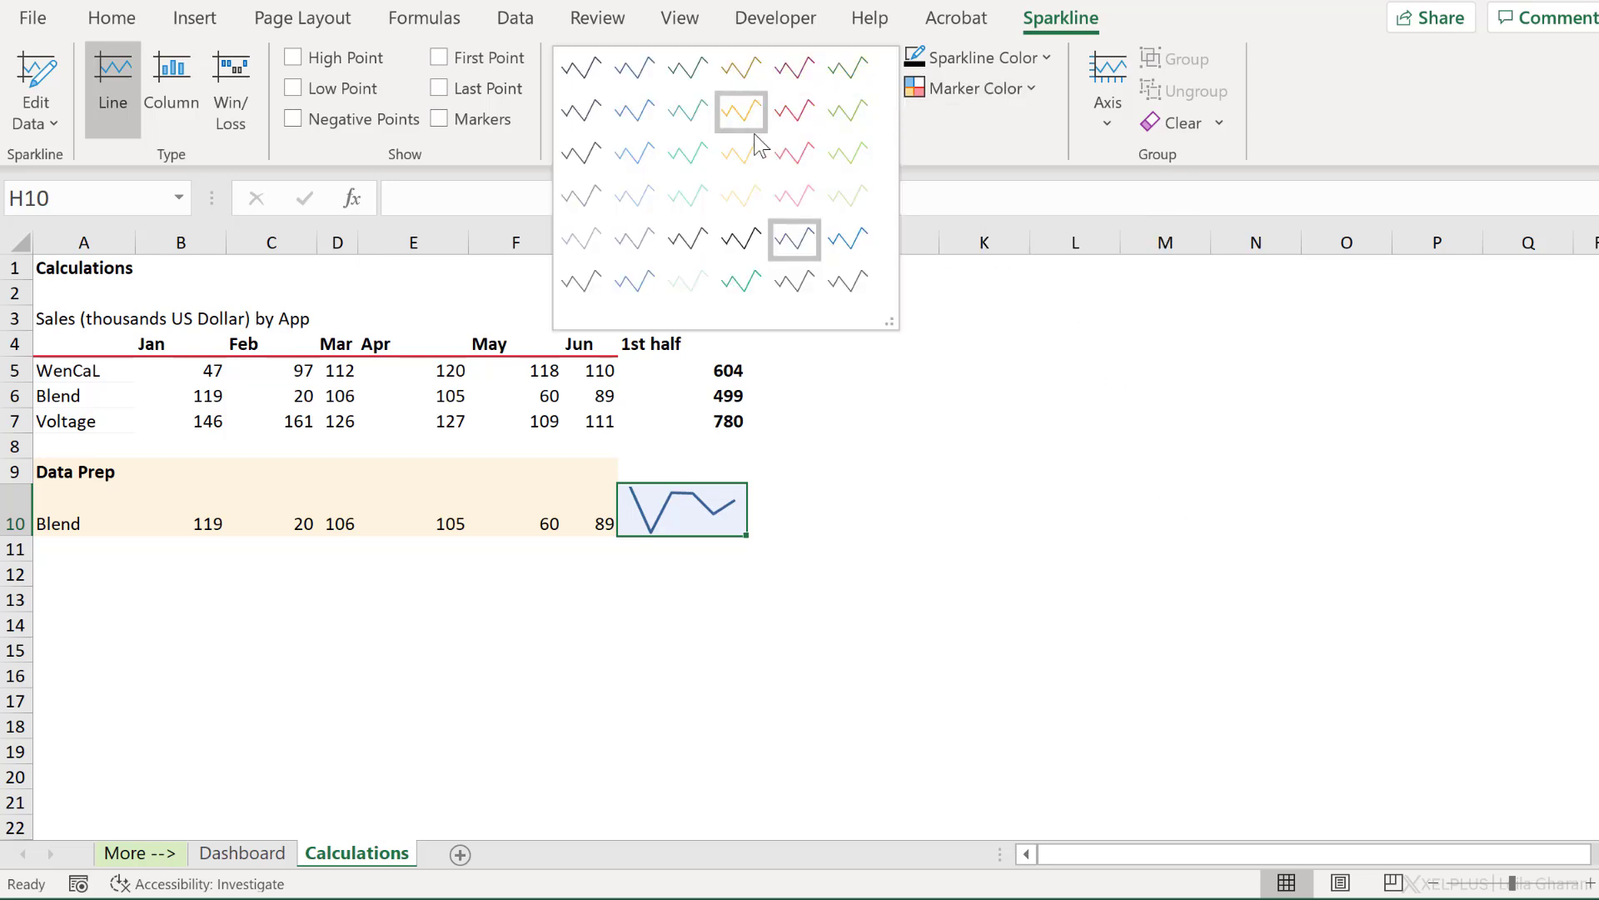
pyautogui.click(749, 165)
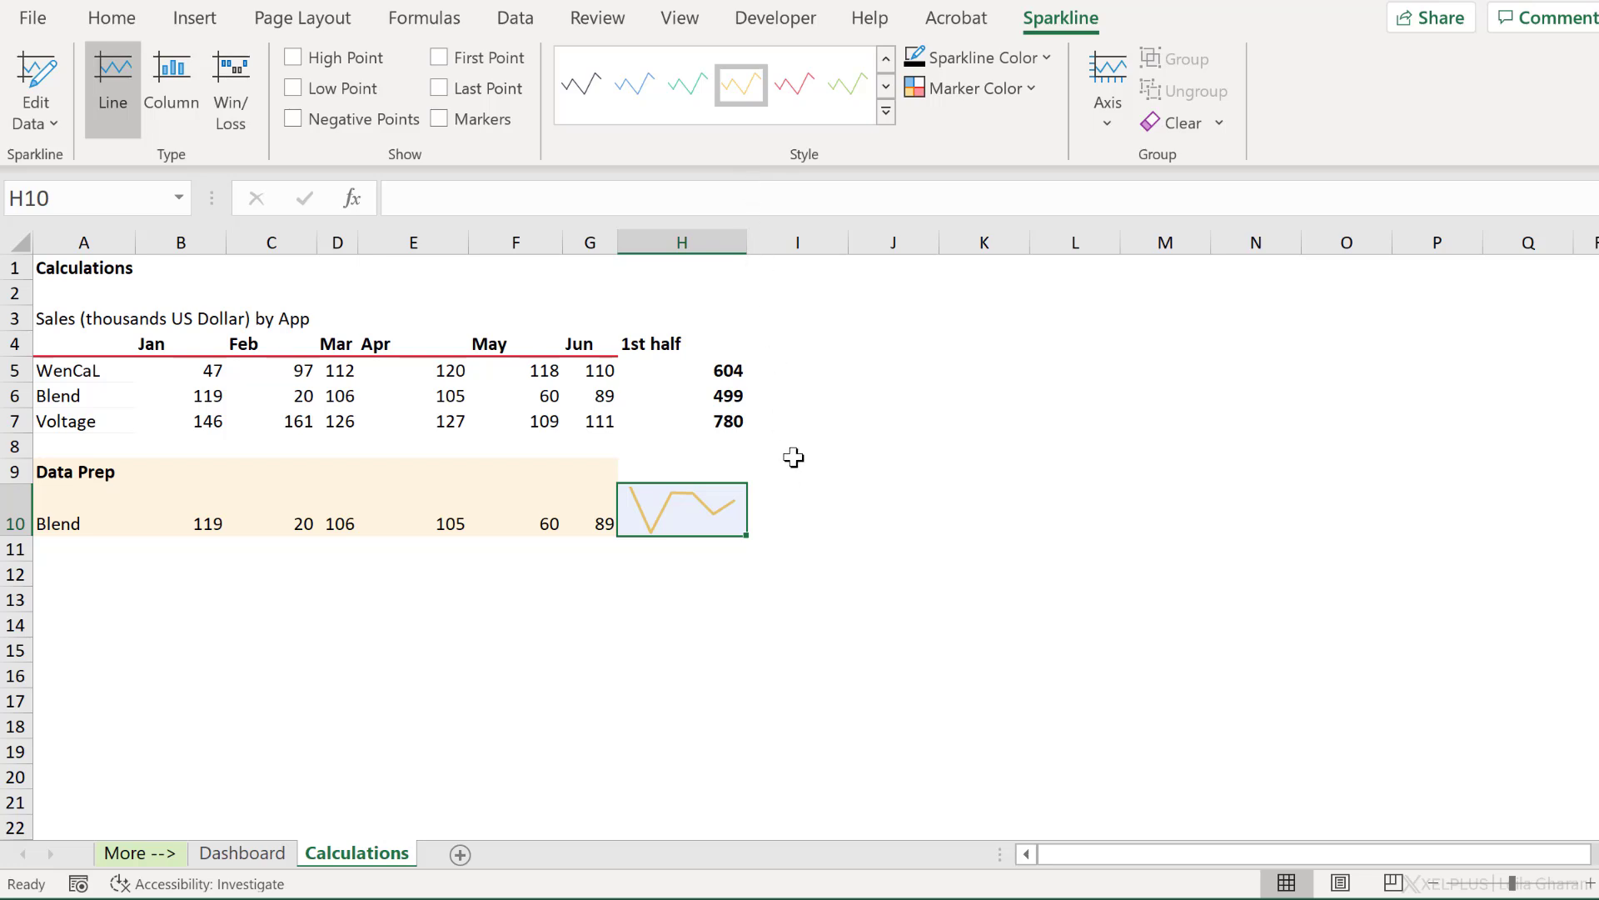
# Turn on the low point marker and colour the high and low point markers, low in light pink
pyautogui.click(292, 87)
pyautogui.click(1003, 93)
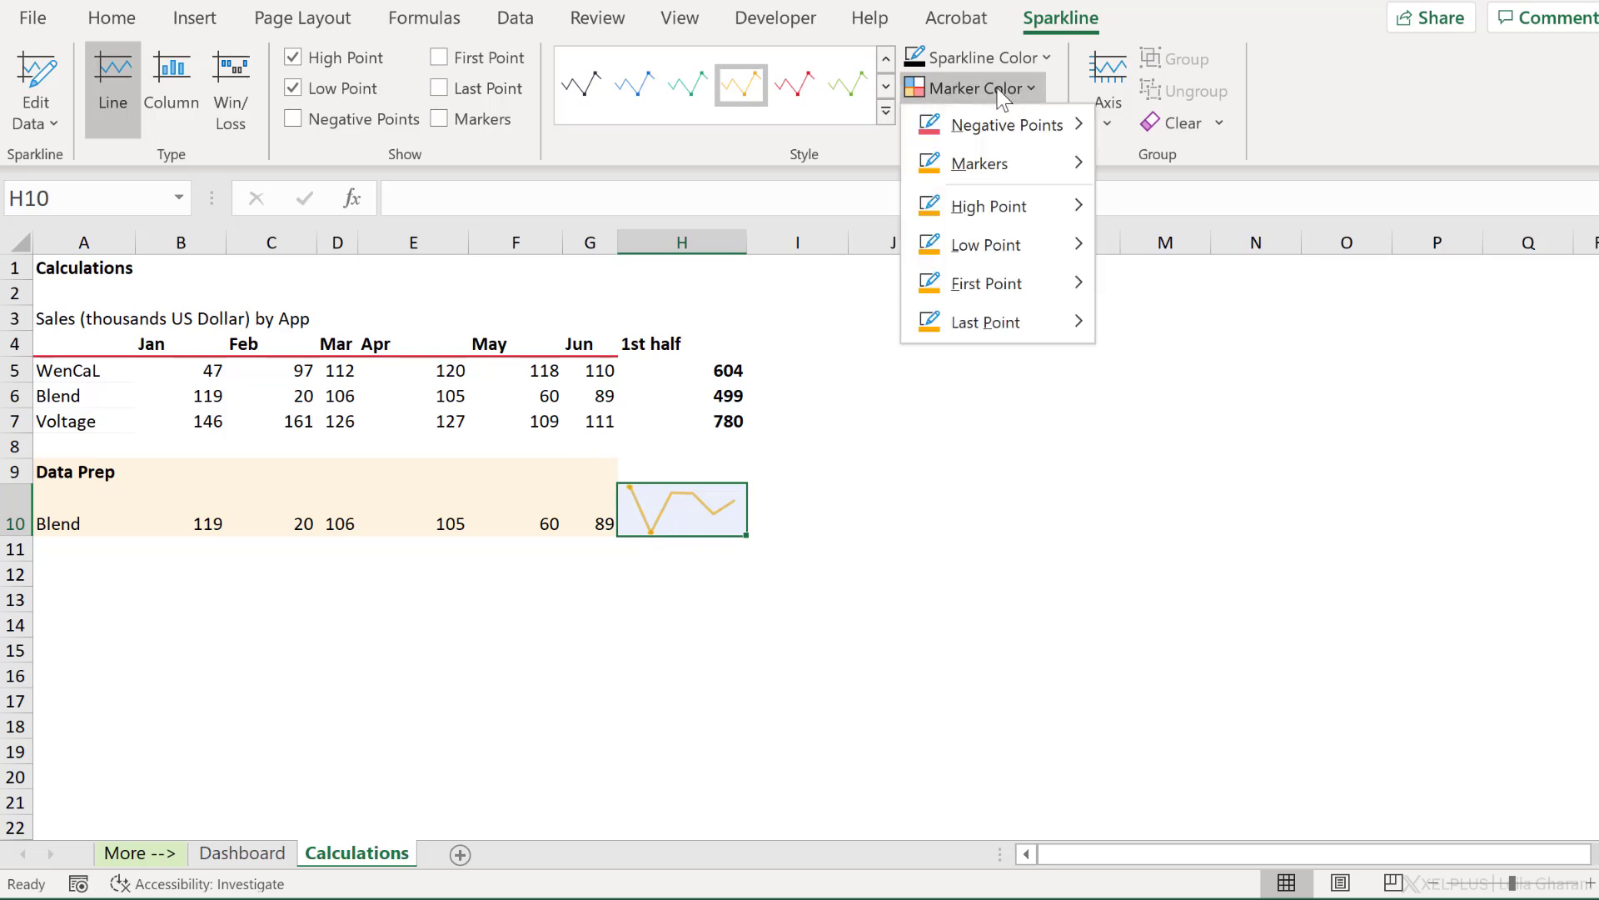
pyautogui.moveTo(998, 215)
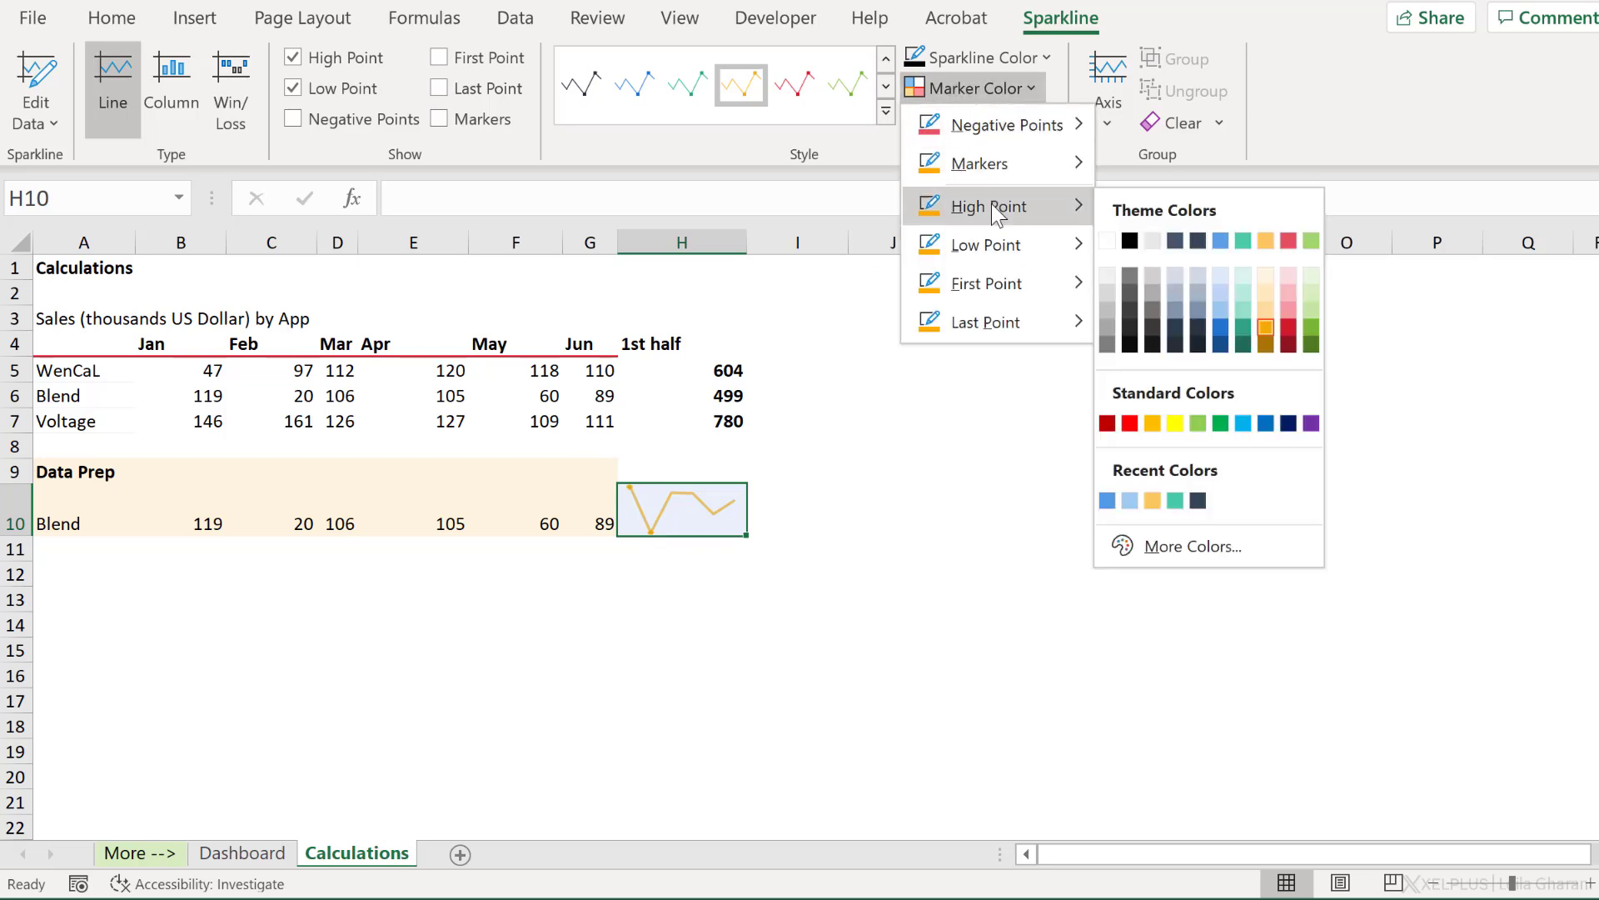
pyautogui.click(1311, 278)
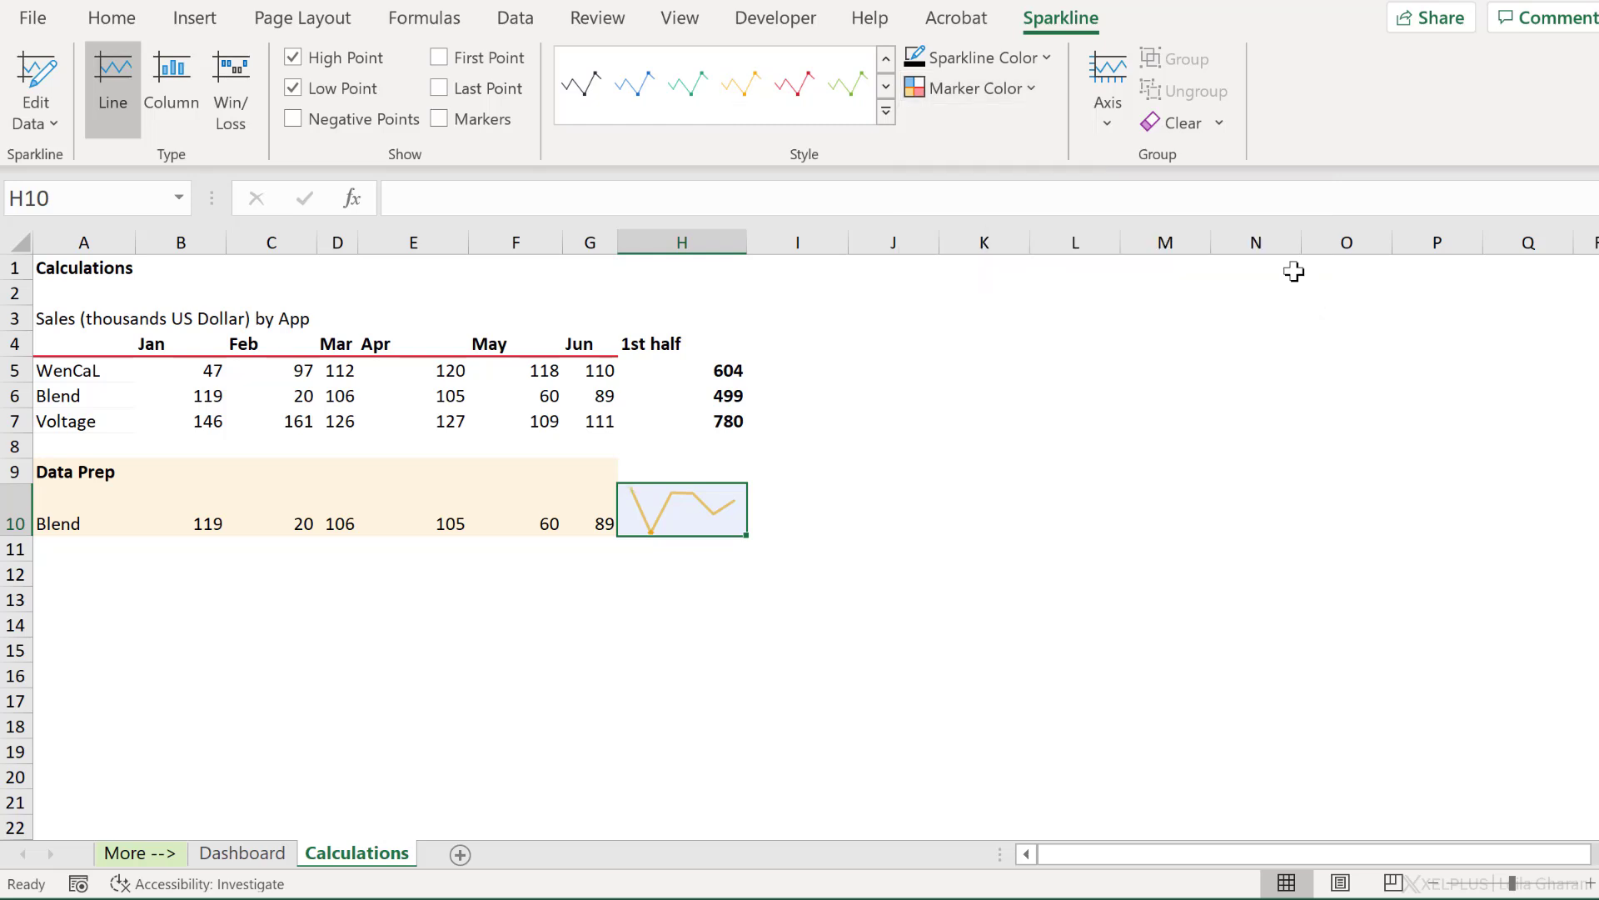
pyautogui.click(1003, 89)
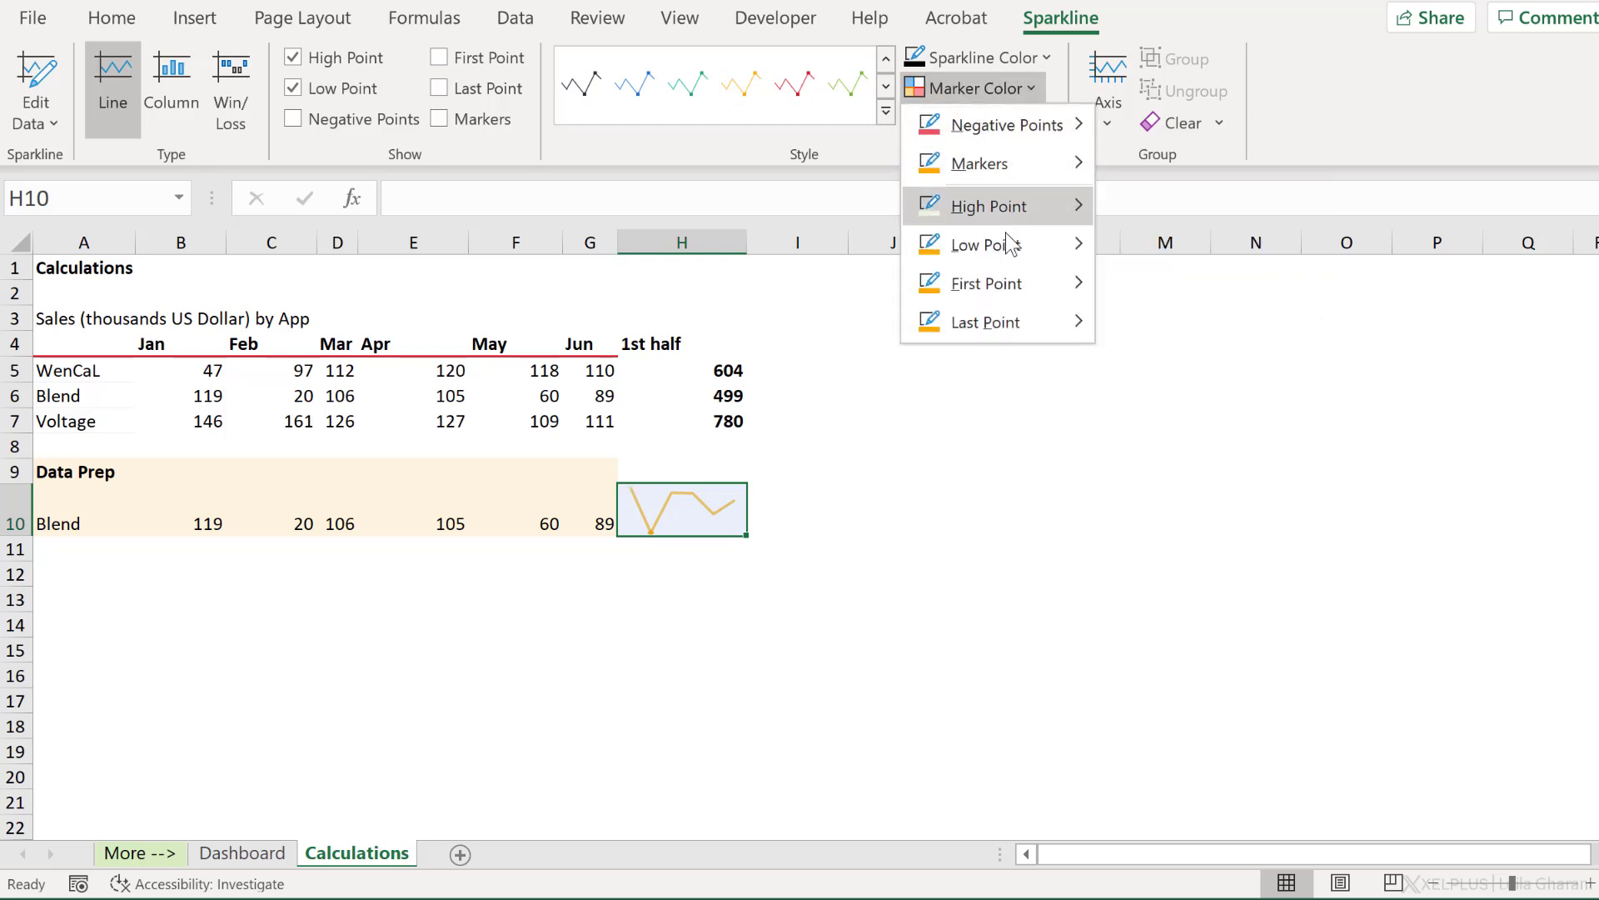
pyautogui.moveTo(1021, 250)
pyautogui.click(1289, 328)
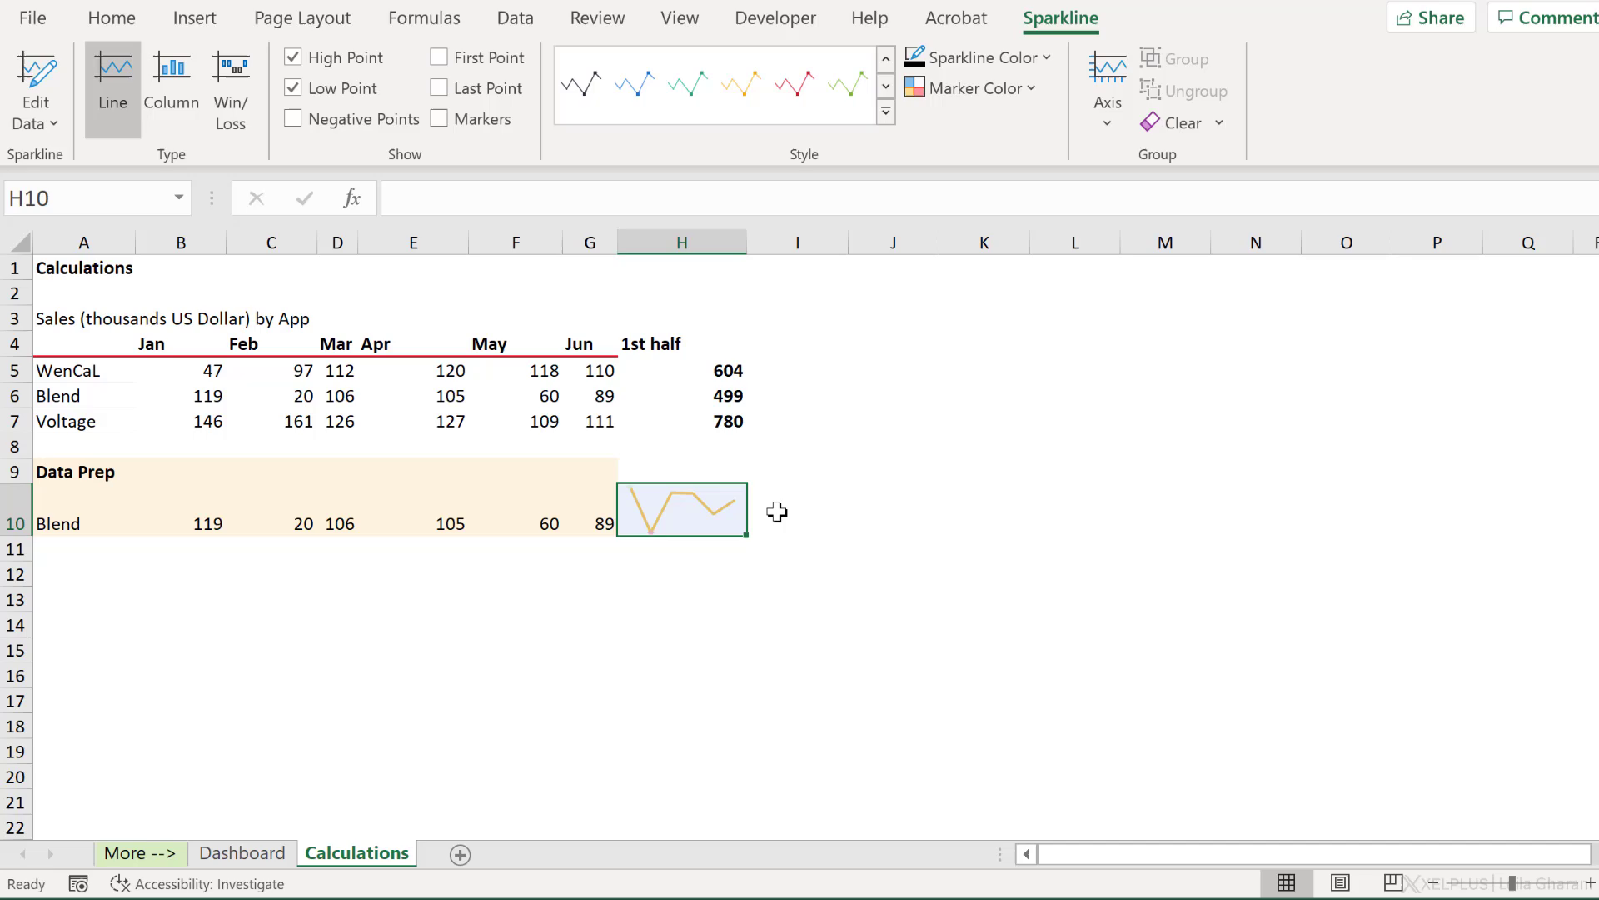
pyautogui.moveTo(744, 573); pyautogui.dragTo(758, 575)
pyautogui.click(663, 510)
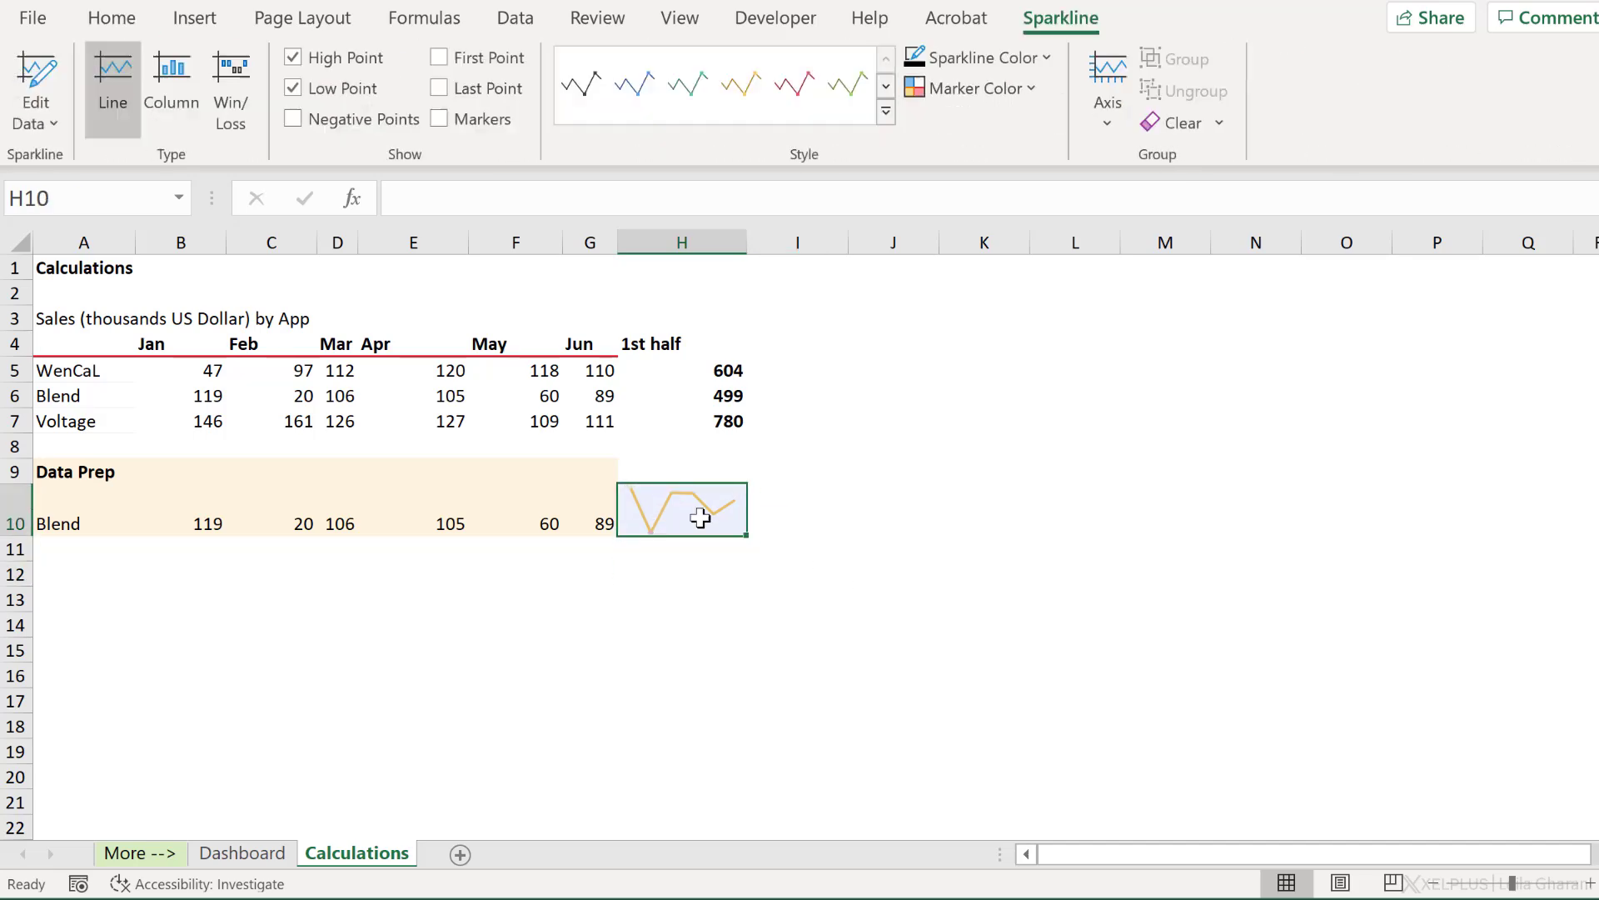
# Make Dashboard row 3 taller, about 45 pixels, then return to the Calculations sheet
pyautogui.click(242, 852)
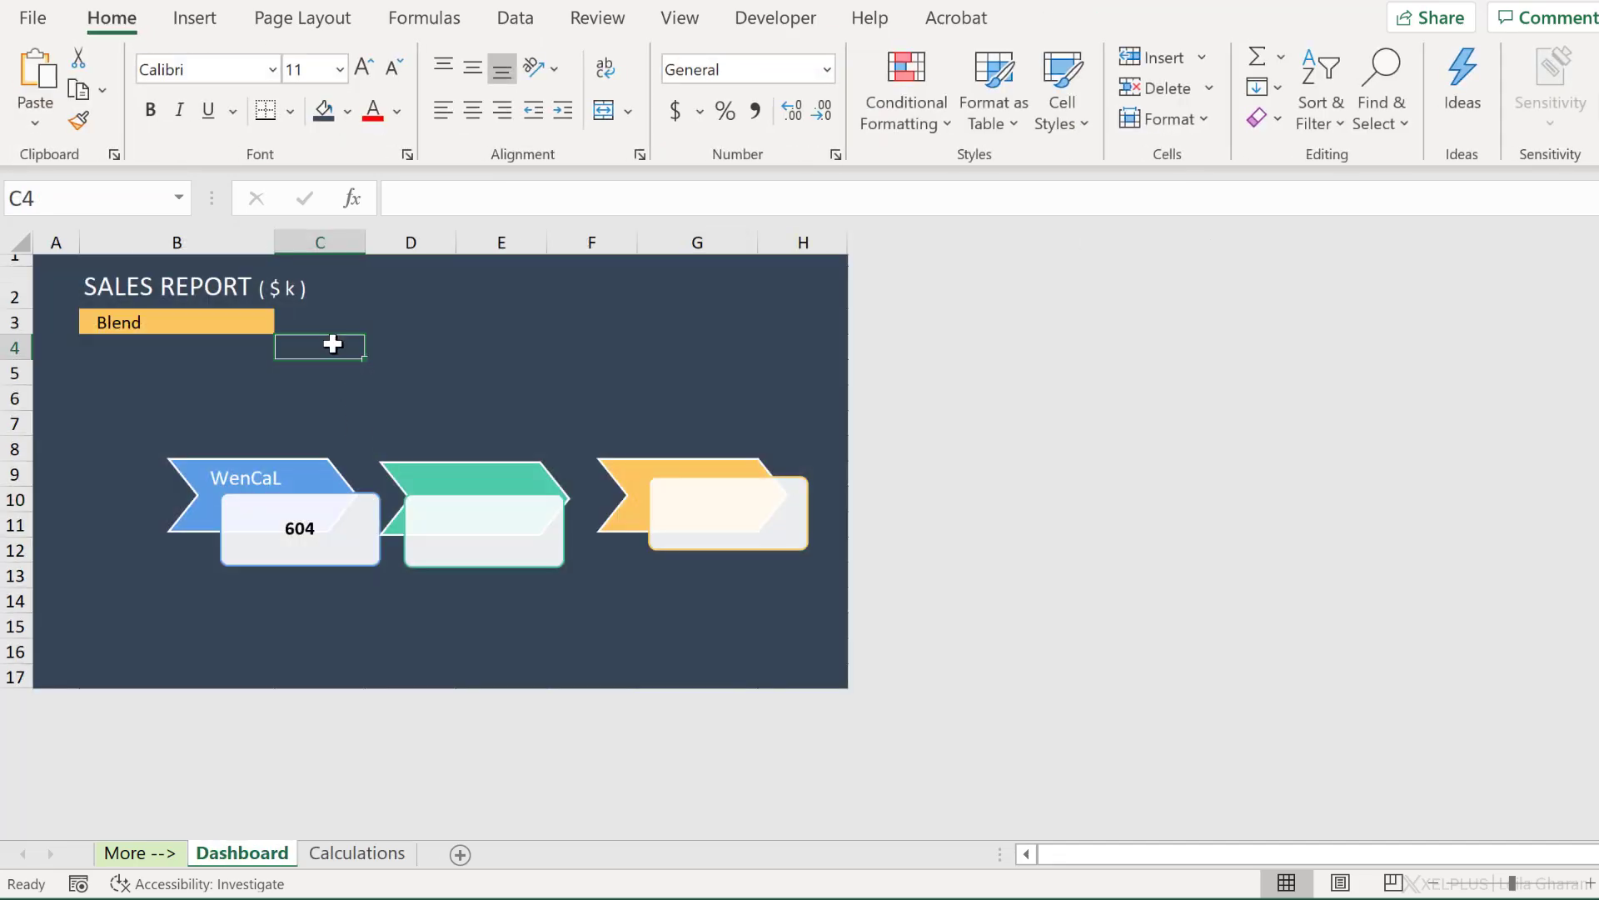
pyautogui.click(333, 323)
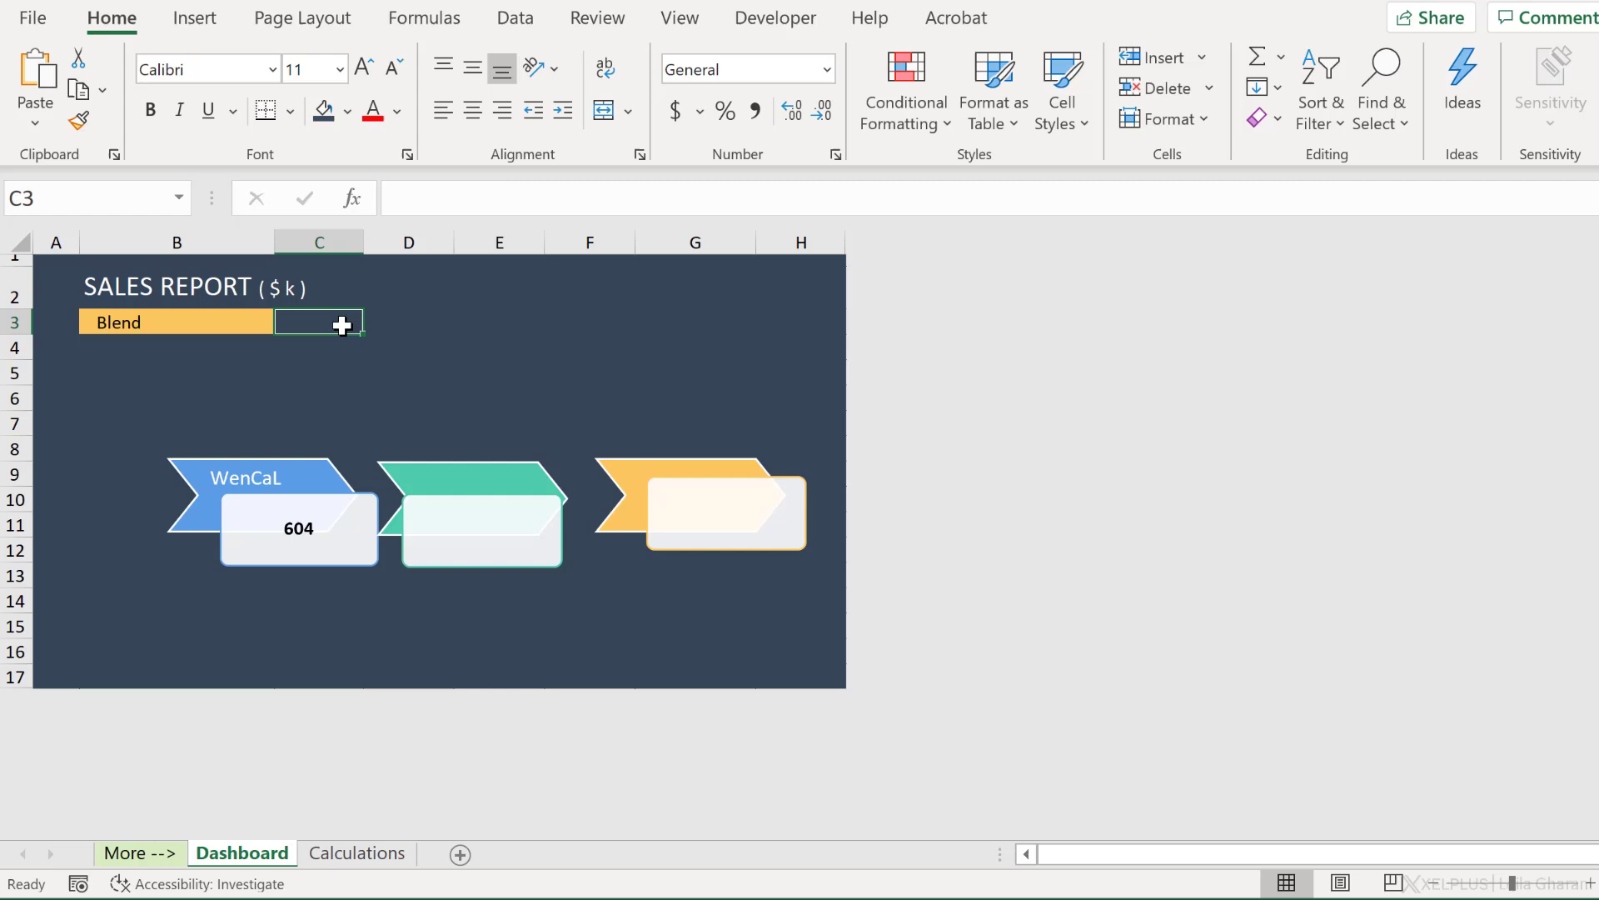
pyautogui.moveTo(20, 335); pyautogui.dragTo(18, 332)
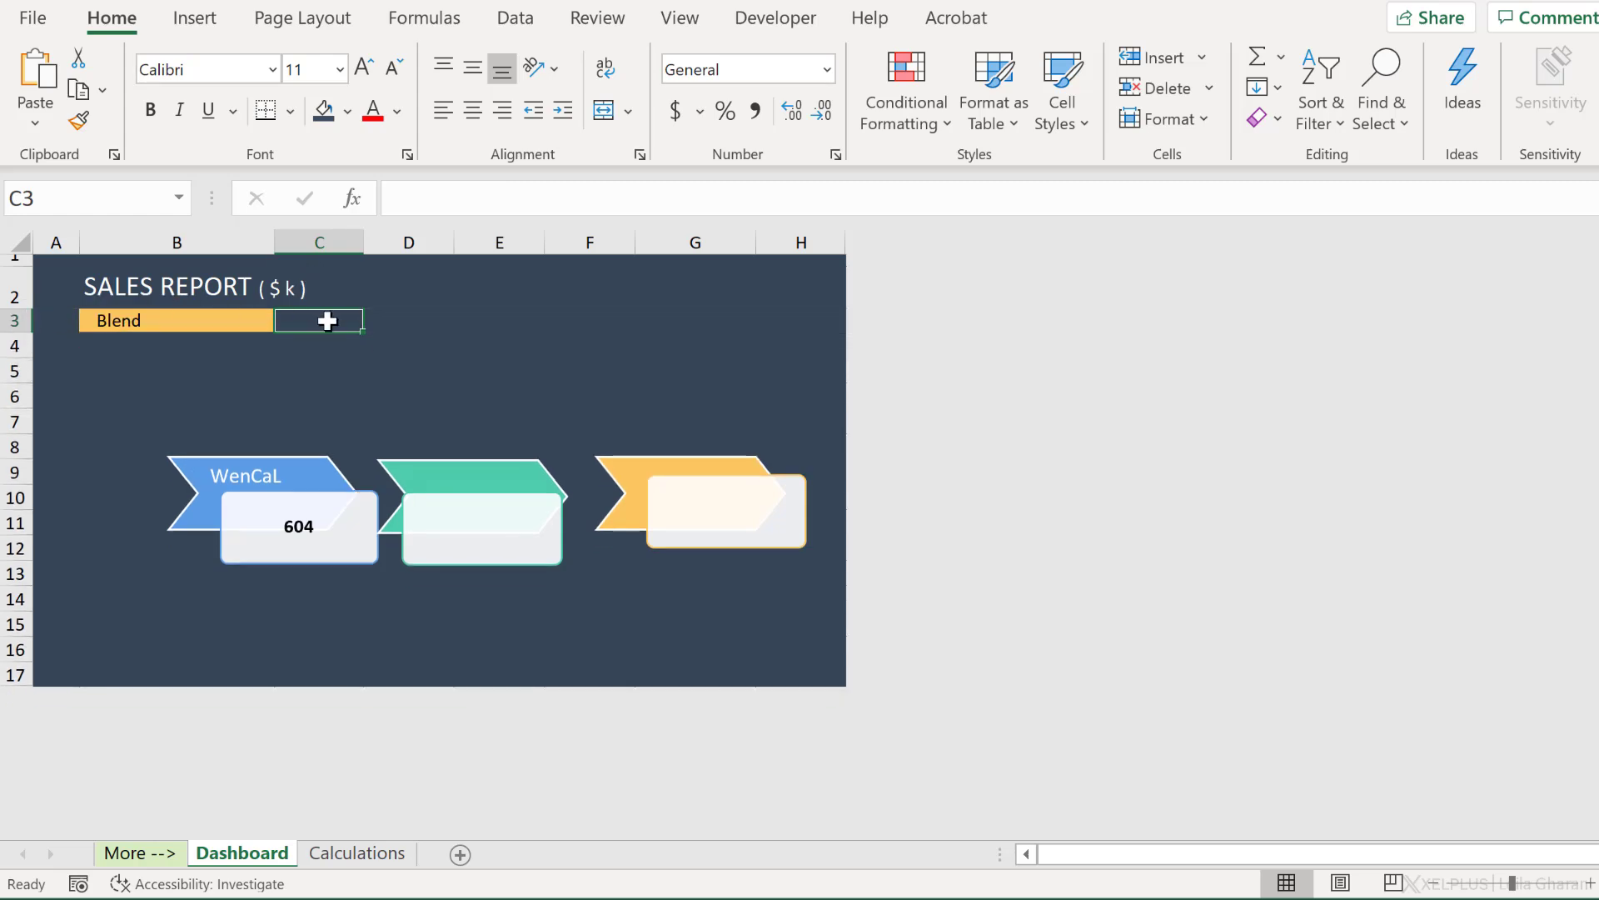
pyautogui.click(319, 389)
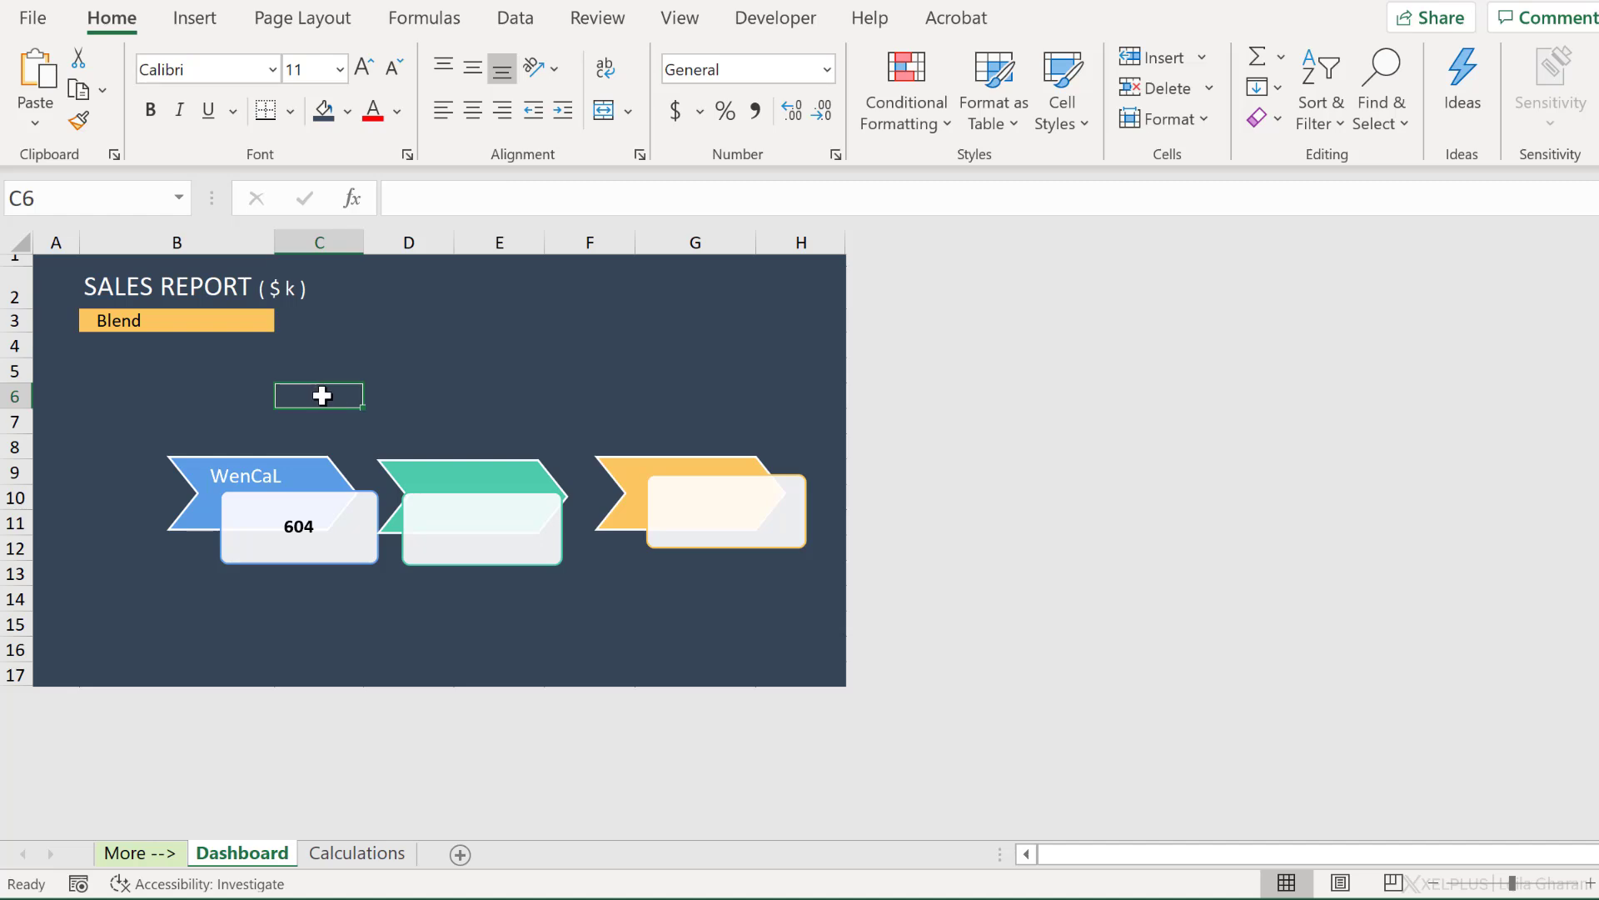
pyautogui.click(329, 321)
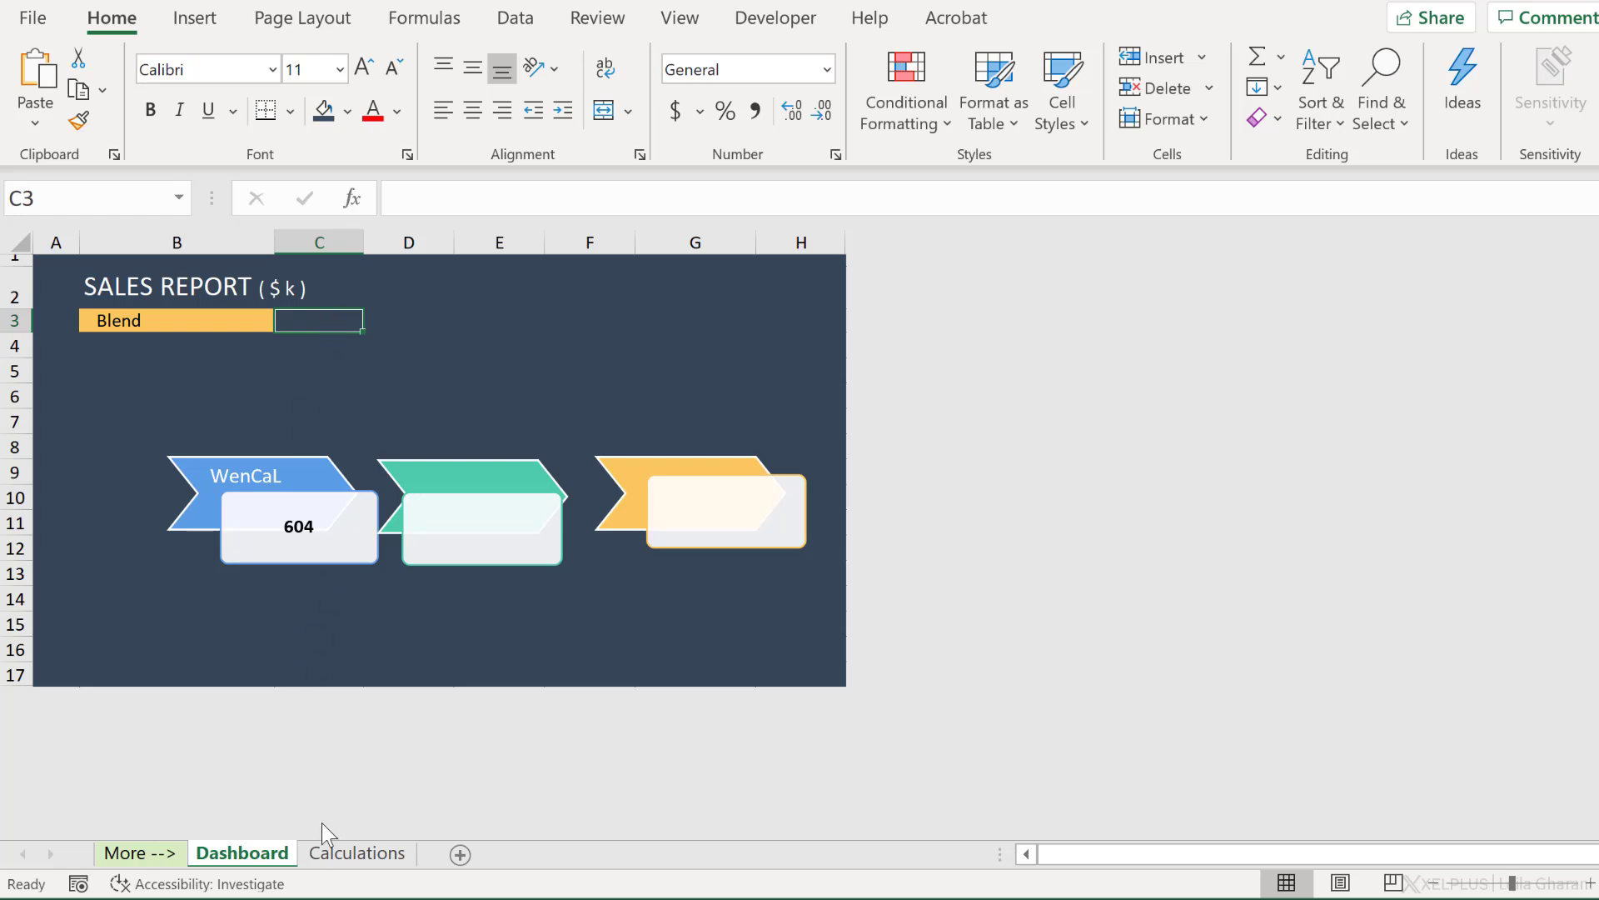
pyautogui.click(332, 856)
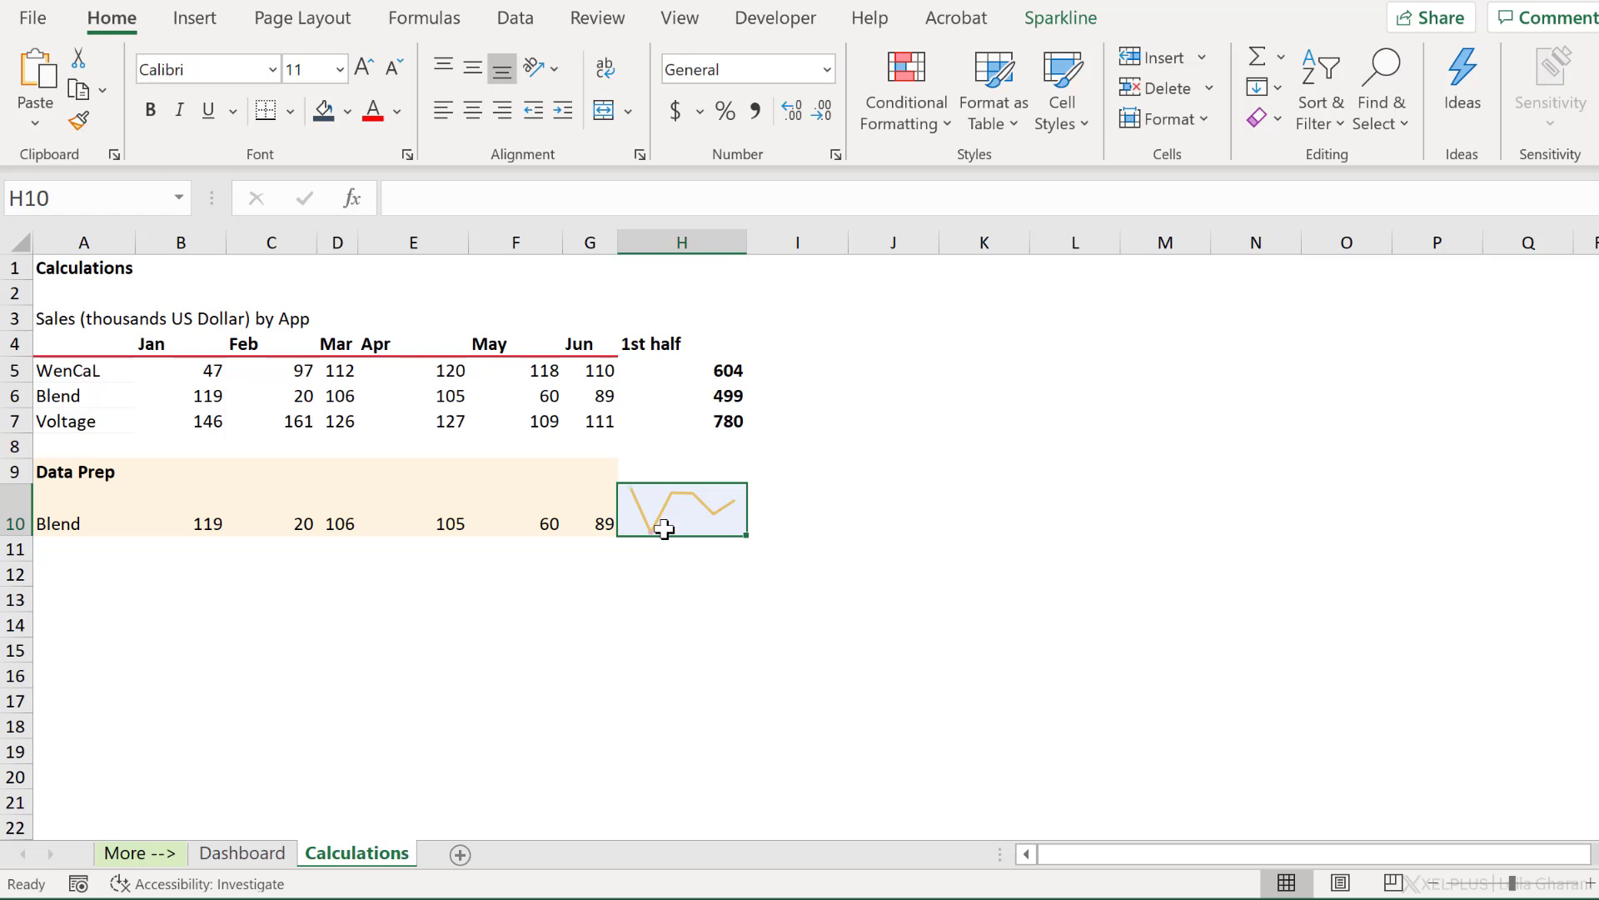
# Copy H10 and paste it at Dashboard D4 as a Linked Picture, moved beside the Blend label
pyautogui.hotkey('ctrl', 'c')
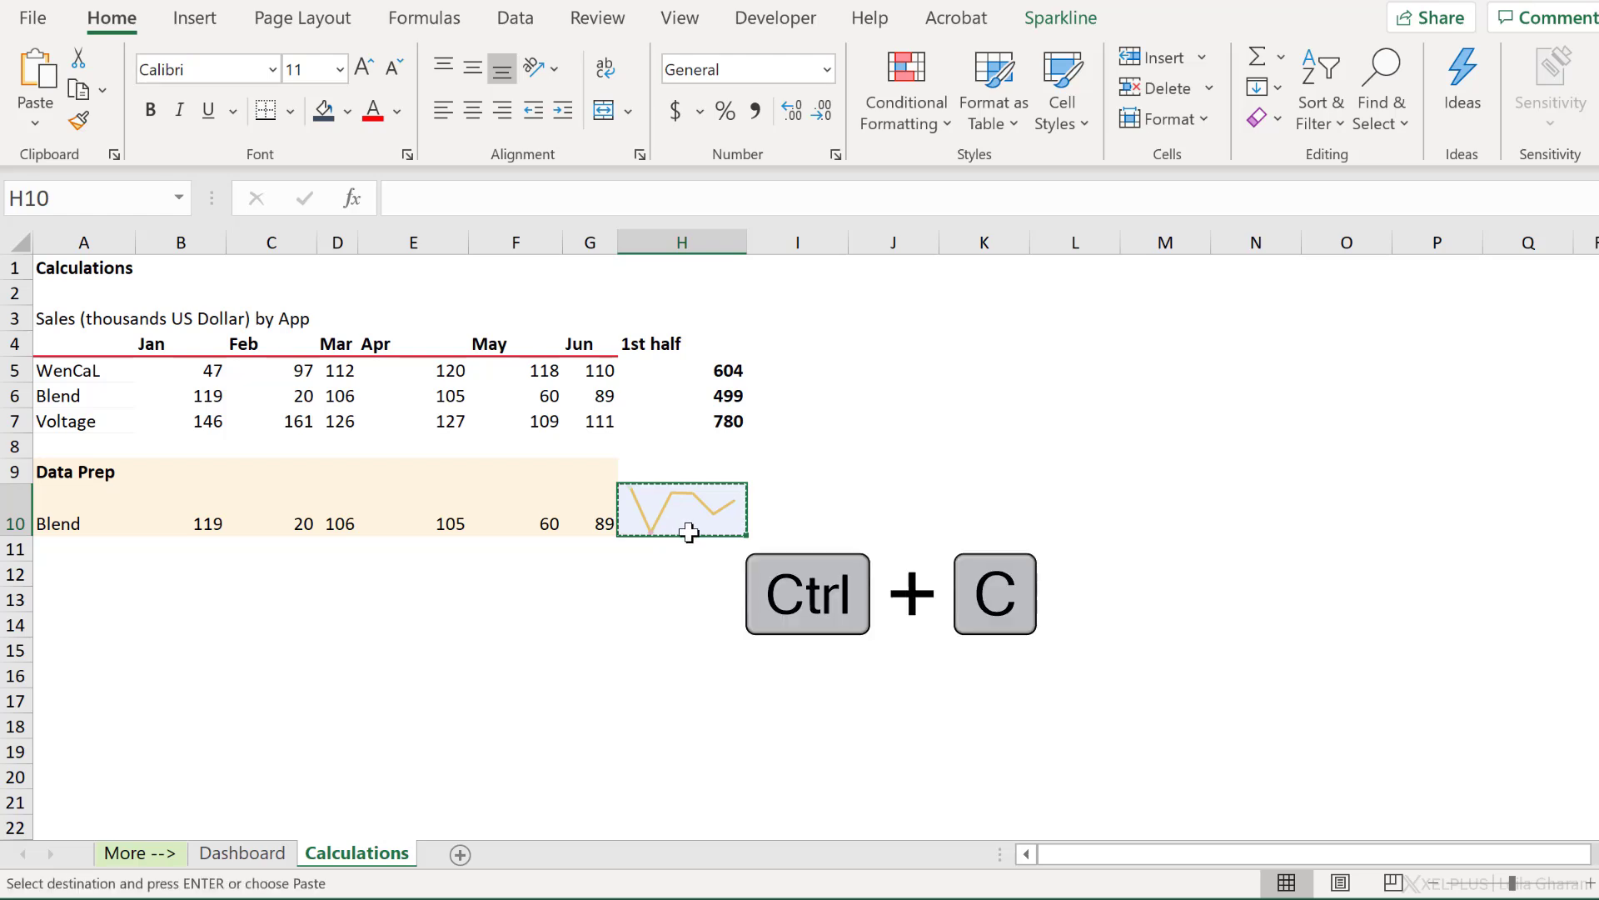
pyautogui.click(235, 854)
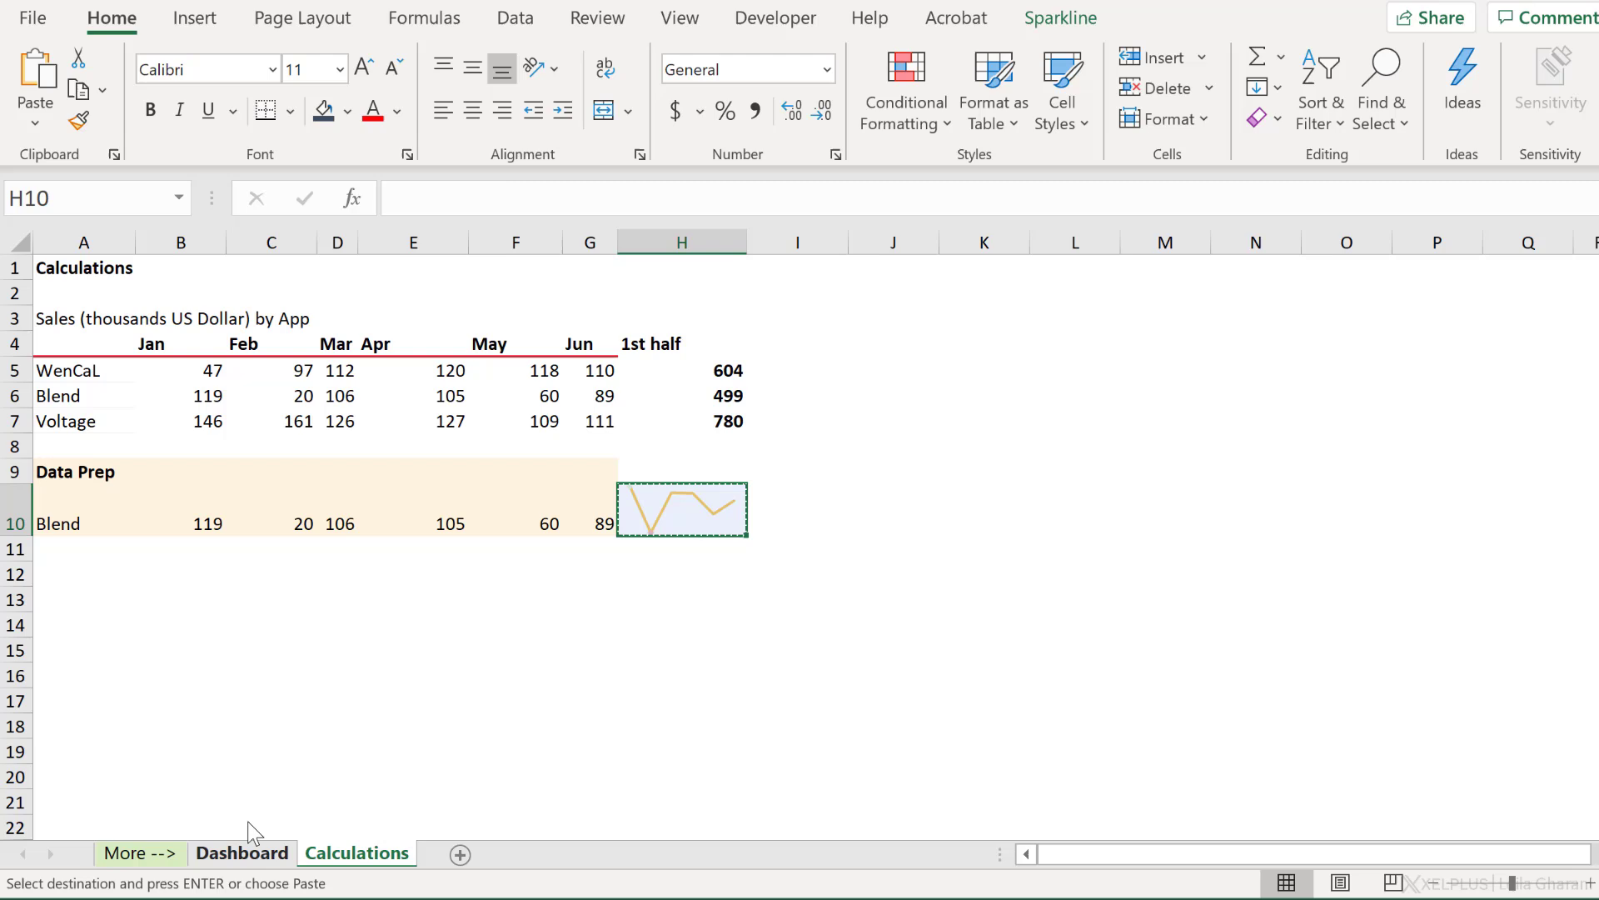
pyautogui.click(428, 354)
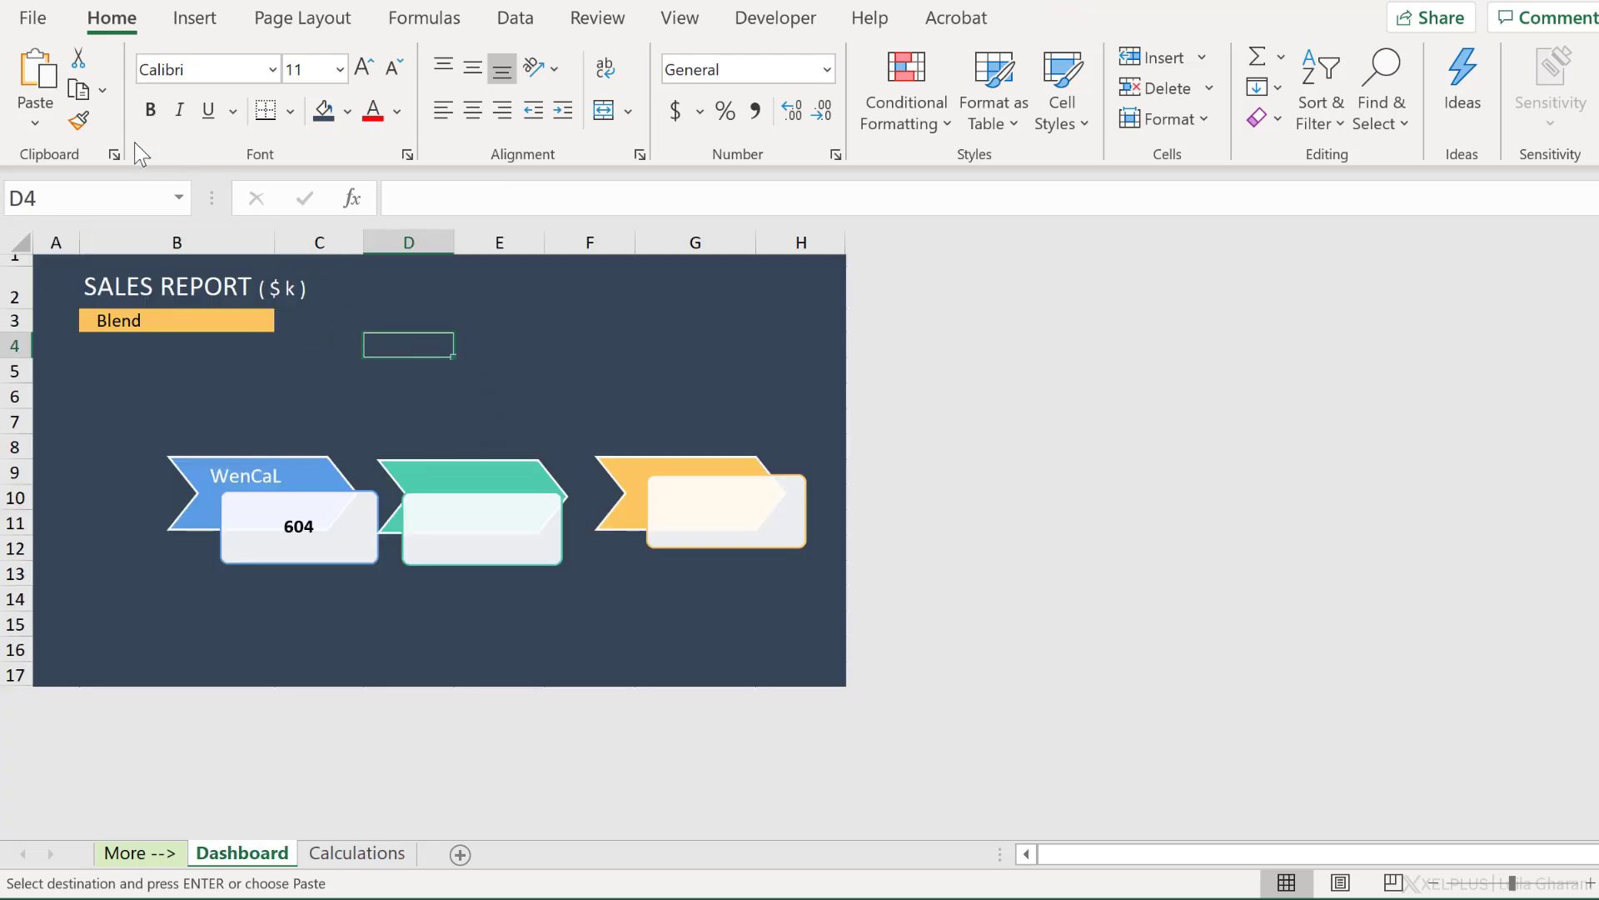
pyautogui.click(34, 123)
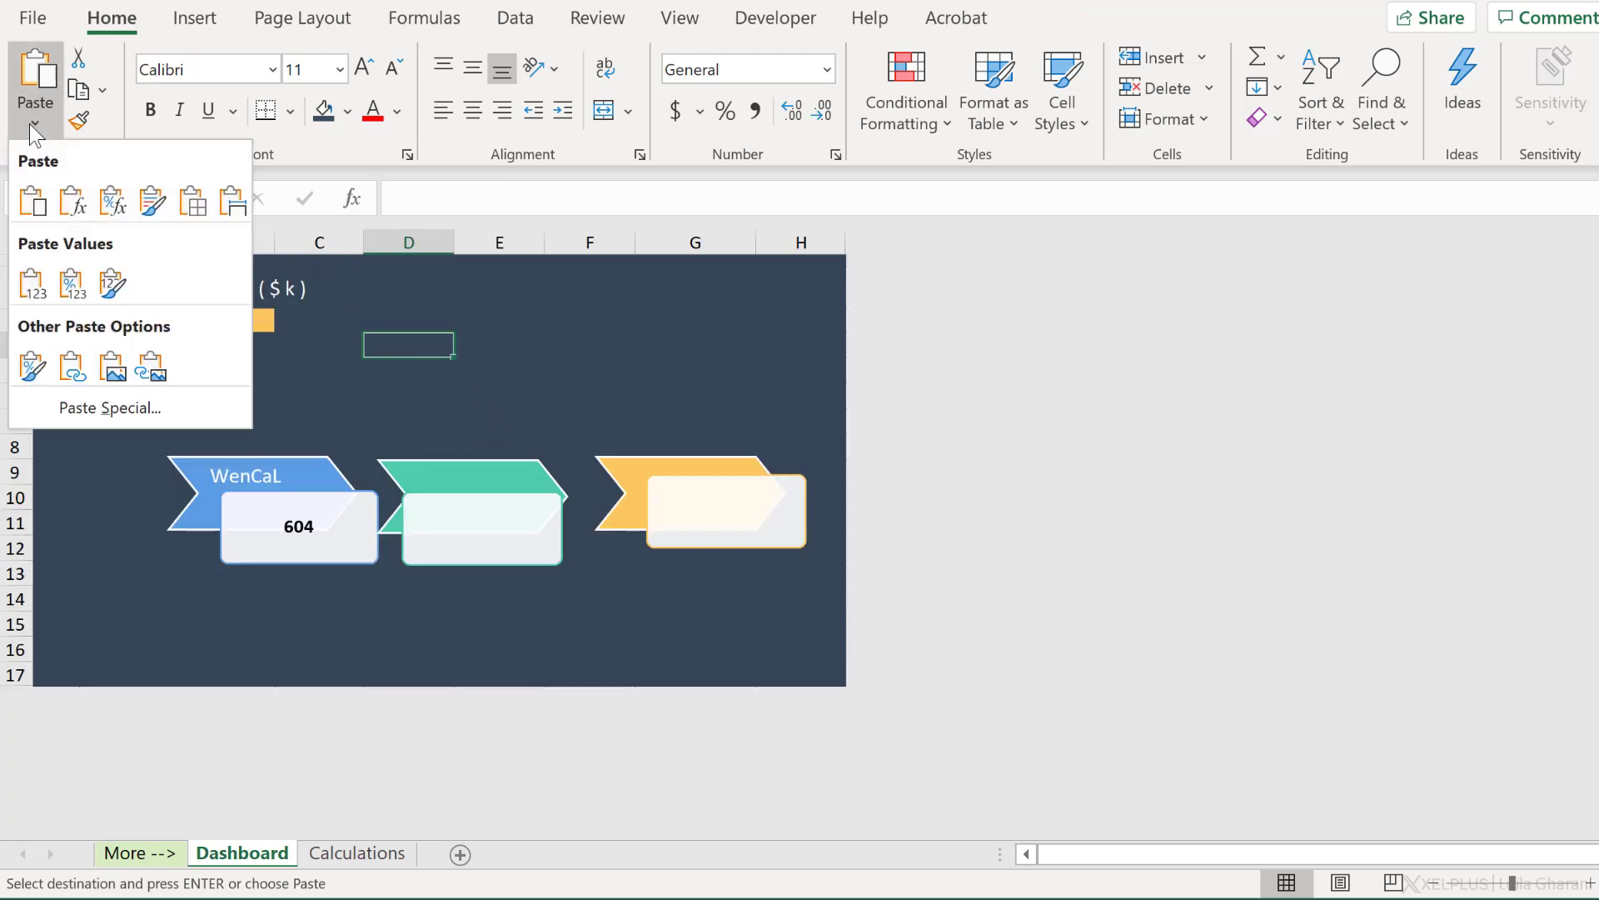
pyautogui.click(154, 369)
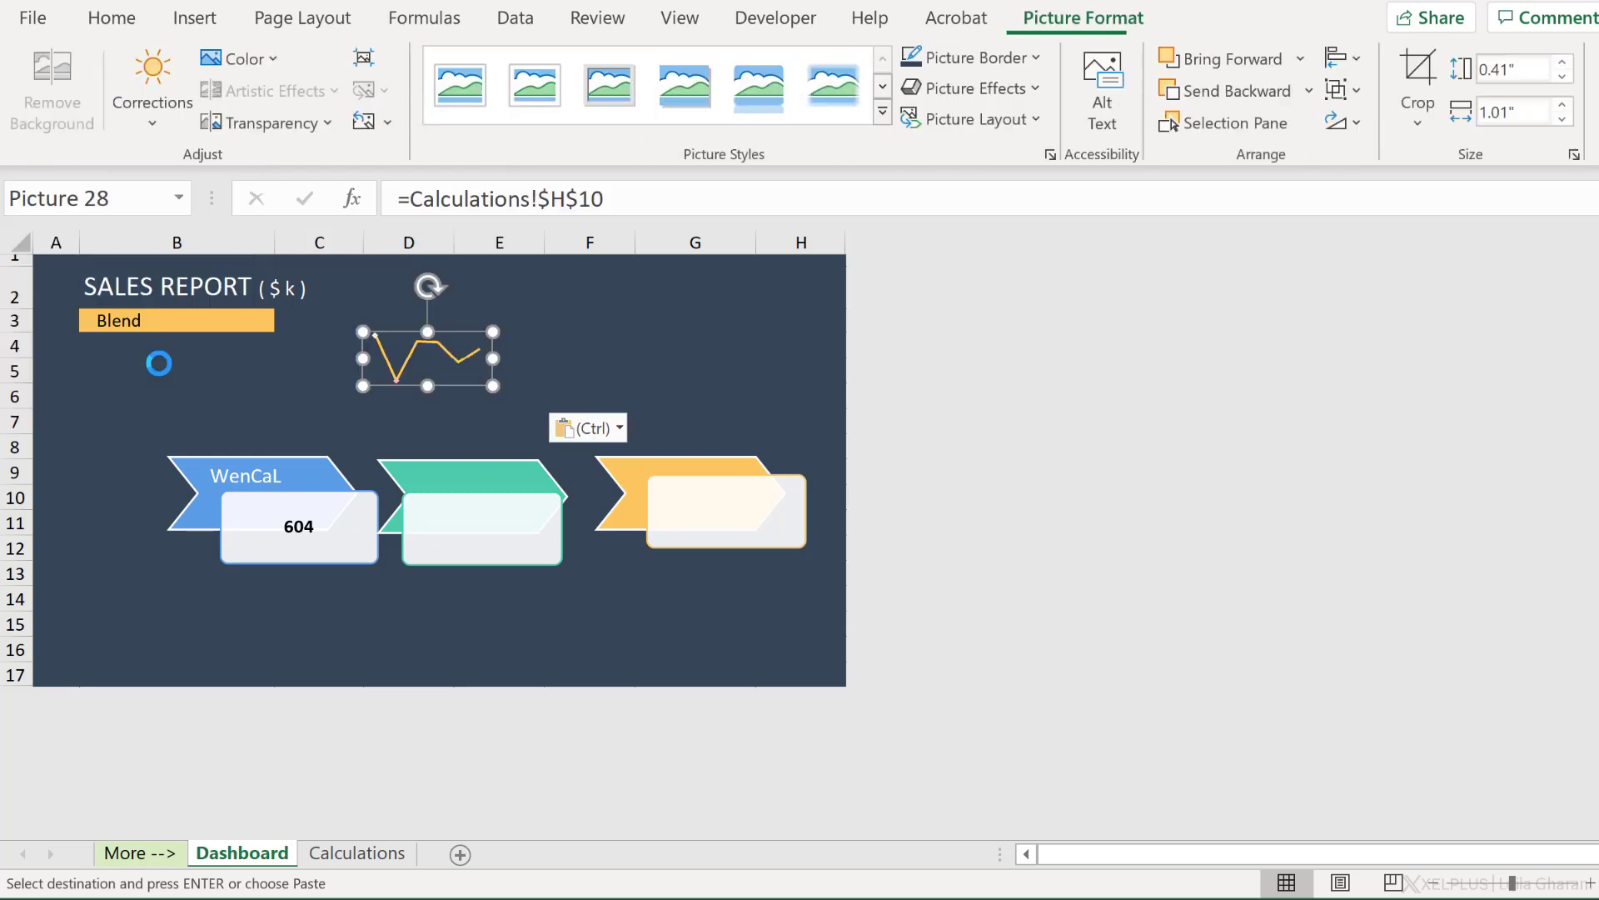
pyautogui.moveTo(391, 342); pyautogui.dragTo(319, 357)
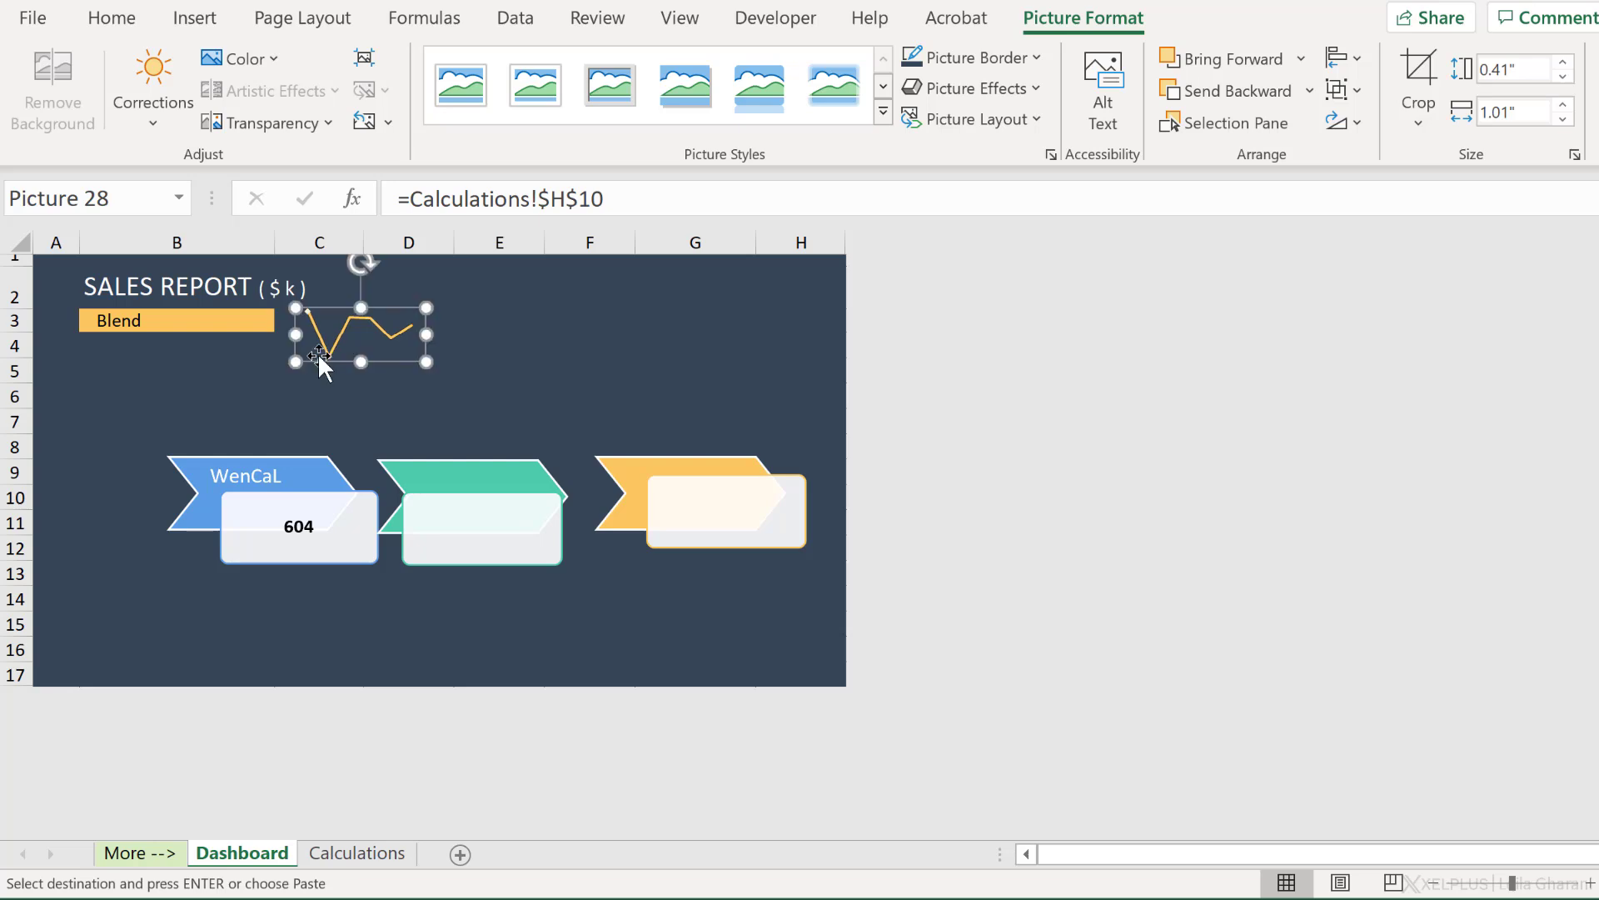
pyautogui.click(215, 358)
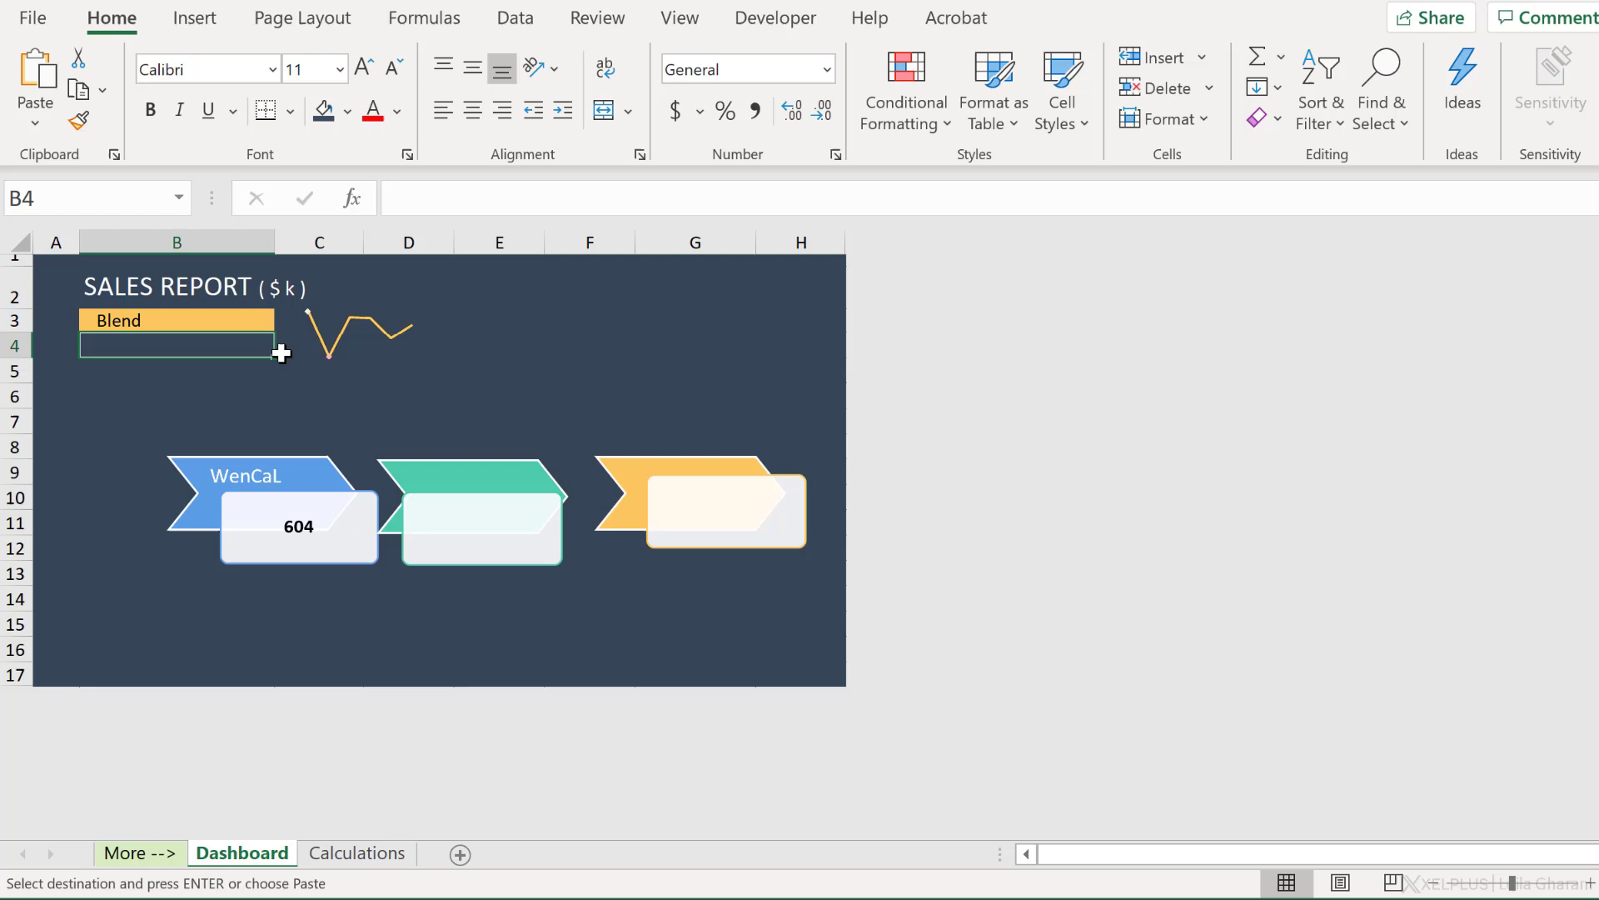
# Pick WenCaL from the B3 app drop-down and check the updated Calculations data
pyautogui.click(254, 321)
pyautogui.click(285, 322)
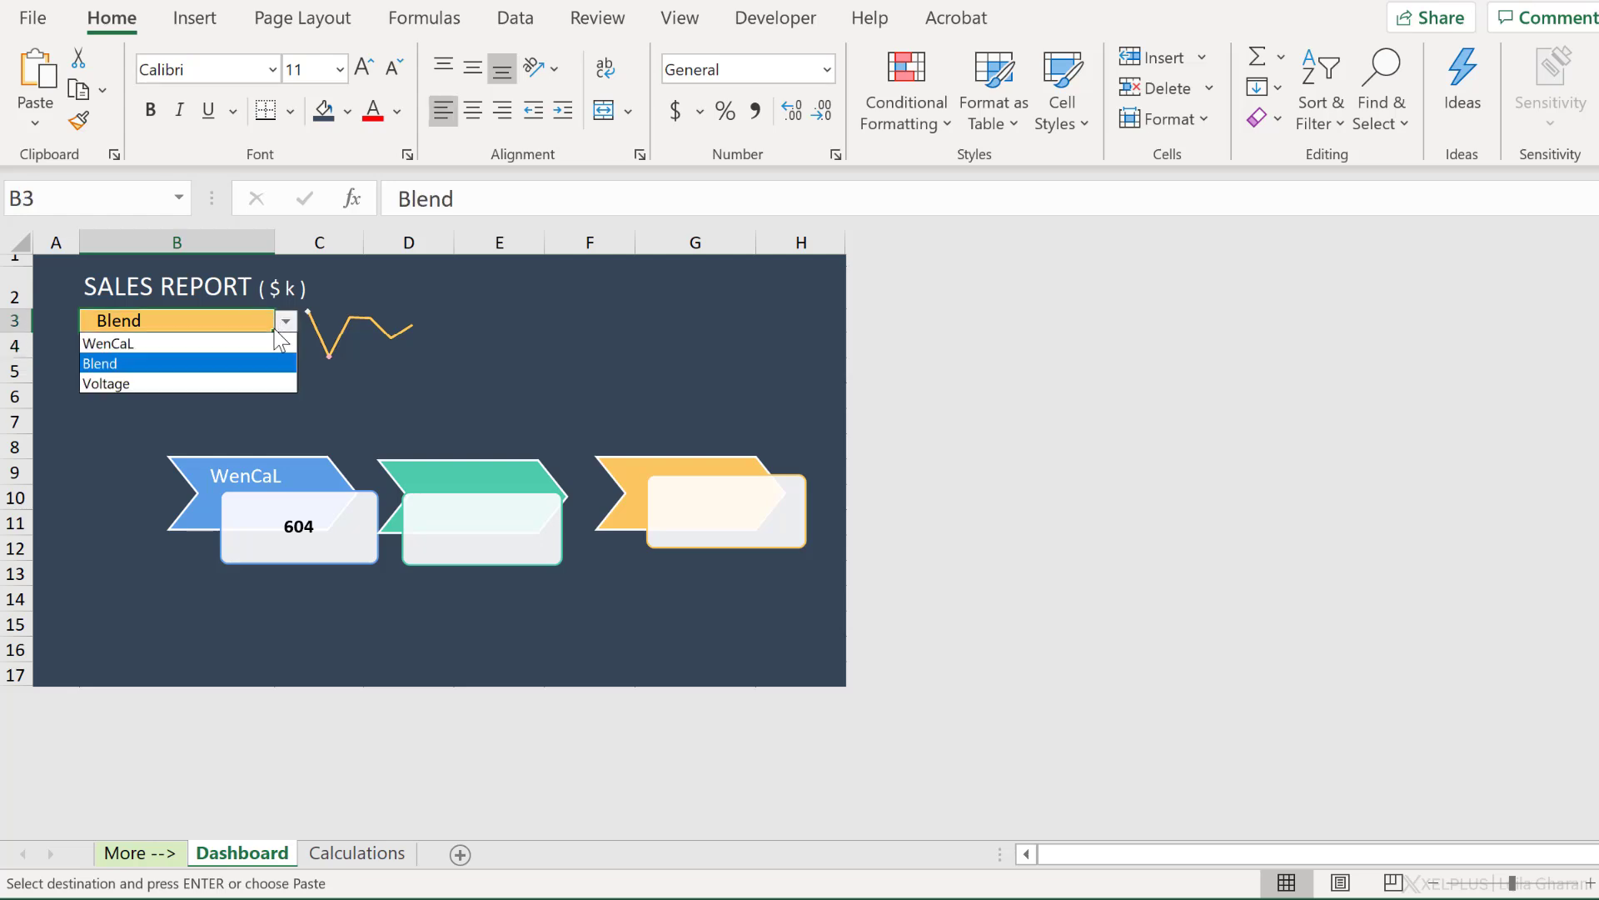
pyautogui.click(230, 341)
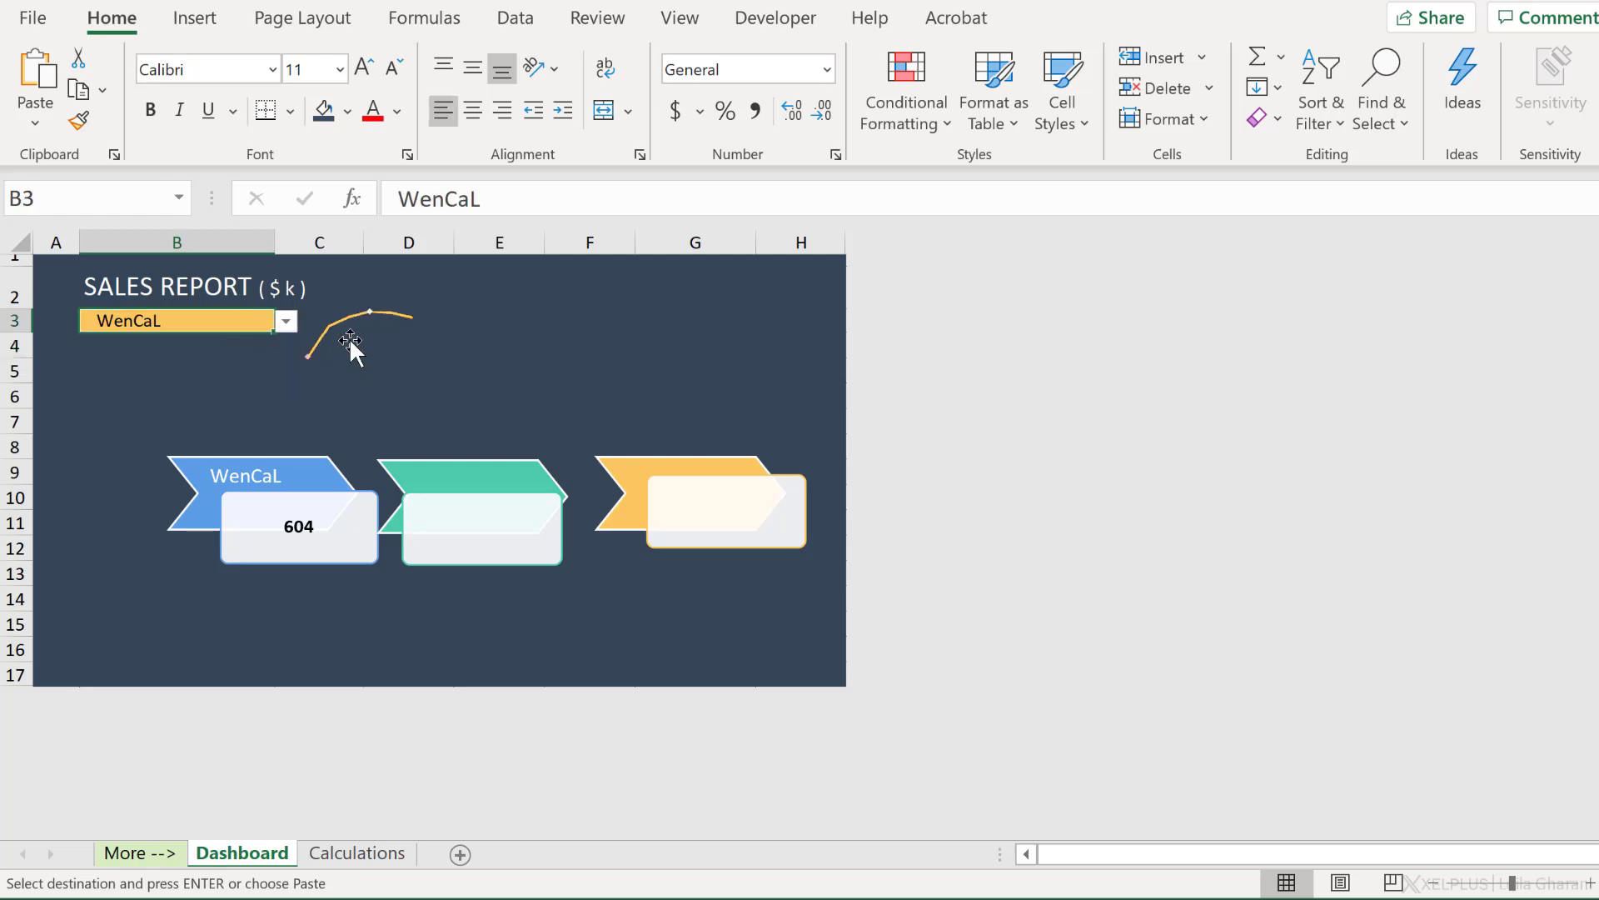
pyautogui.click(325, 852)
pyautogui.press('Escape')
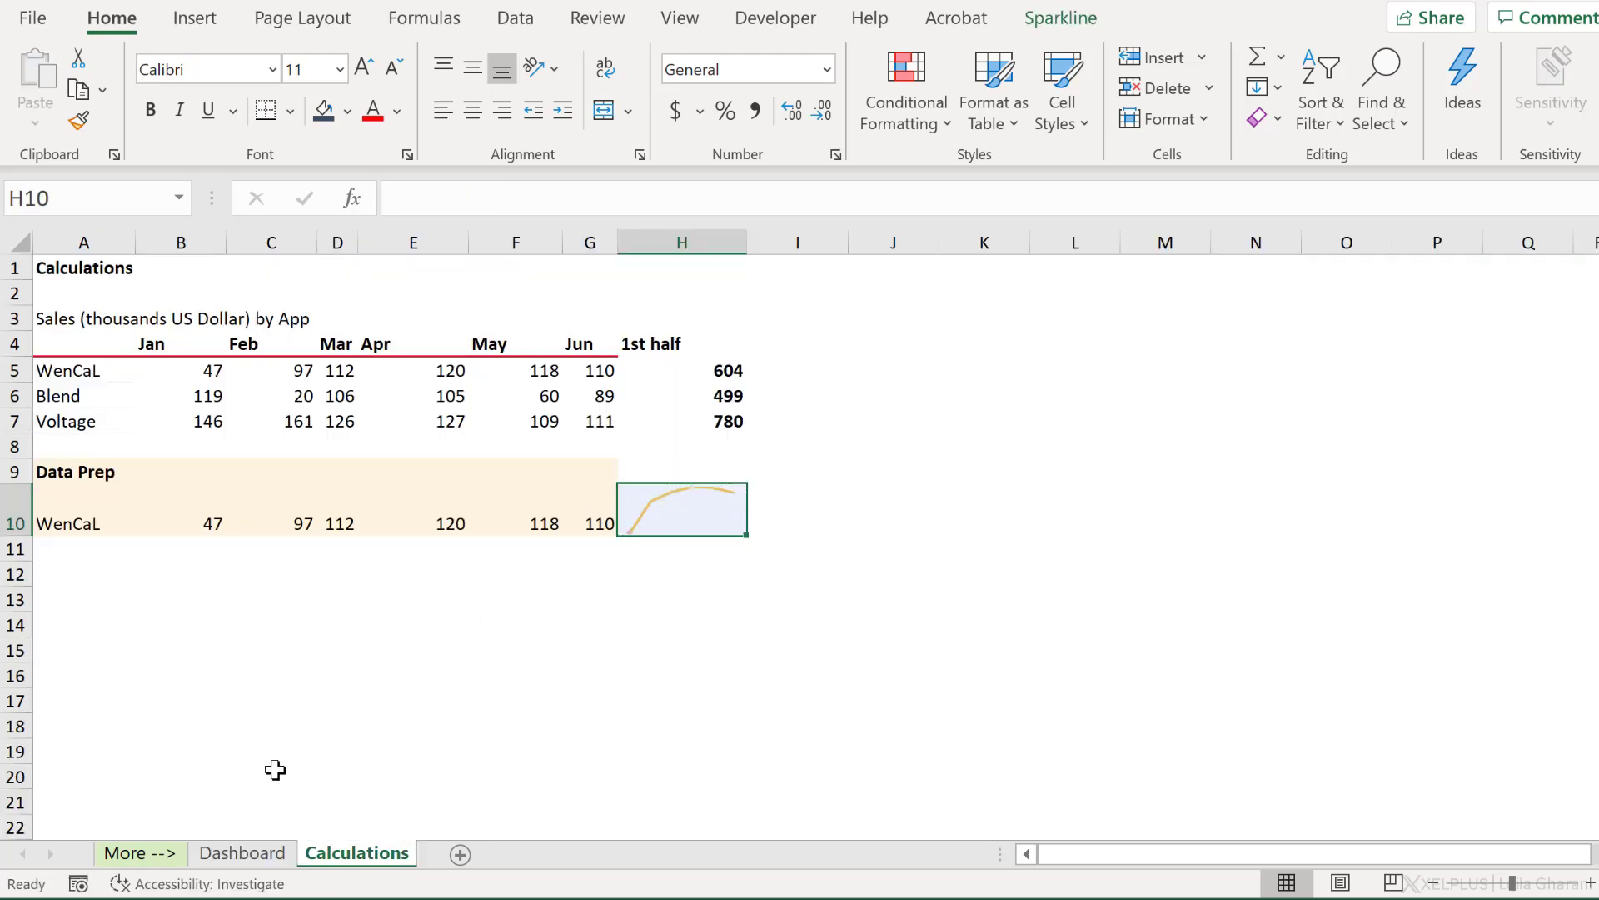
# Back on the Dashboard, pick Voltage and nudge the sparkline picture slightly right
pyautogui.click(242, 852)
pyautogui.click(285, 323)
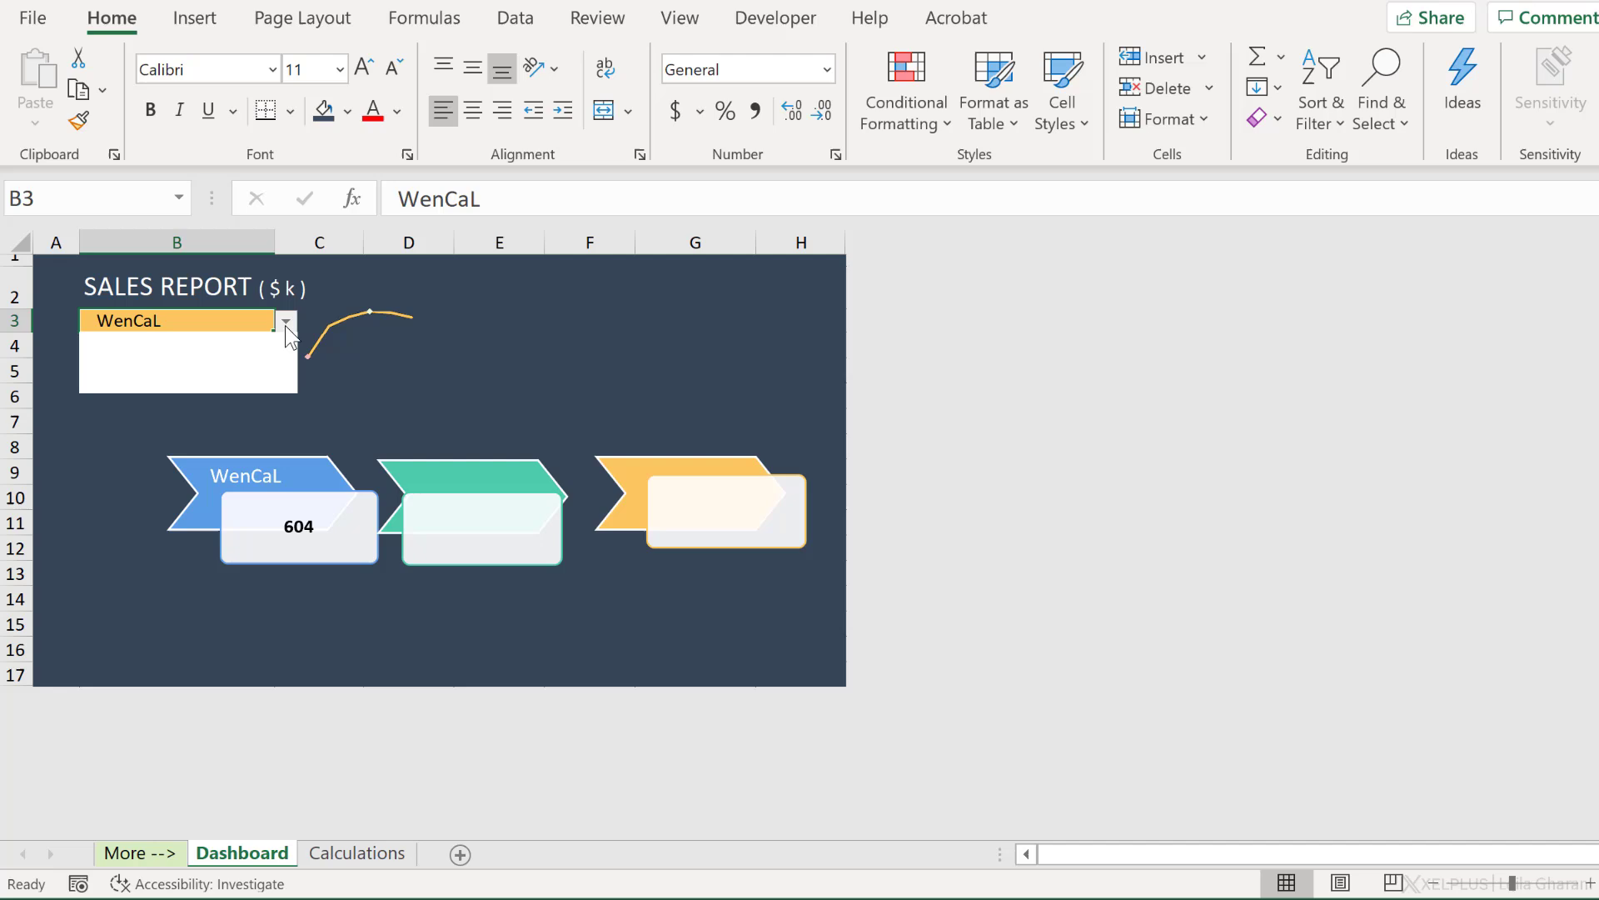
pyautogui.click(222, 378)
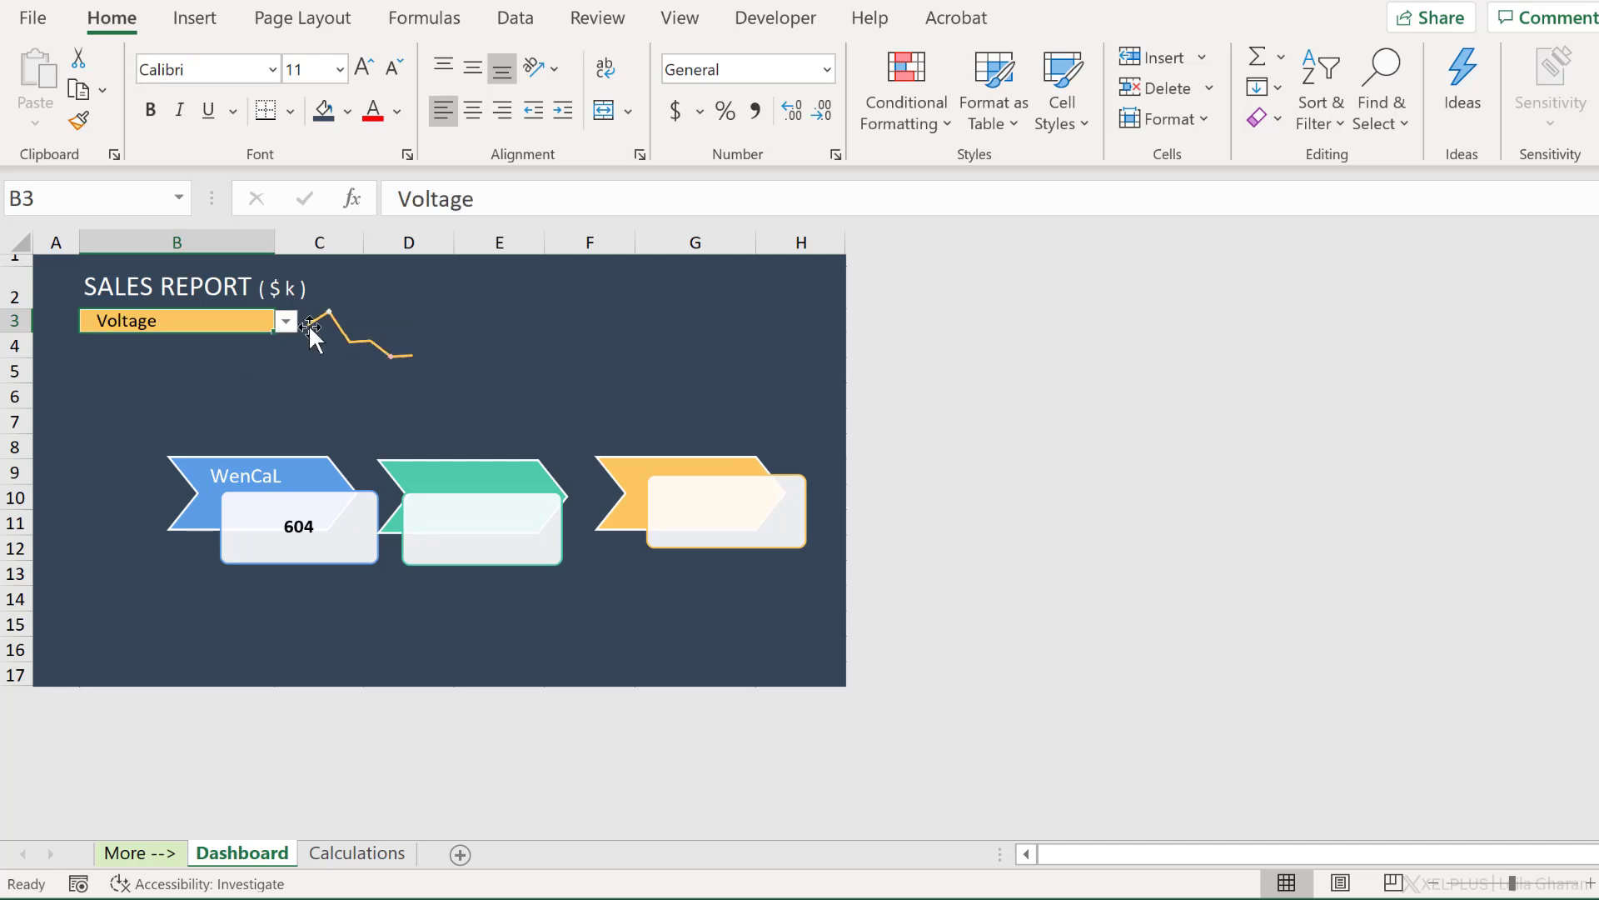
pyautogui.click(373, 327)
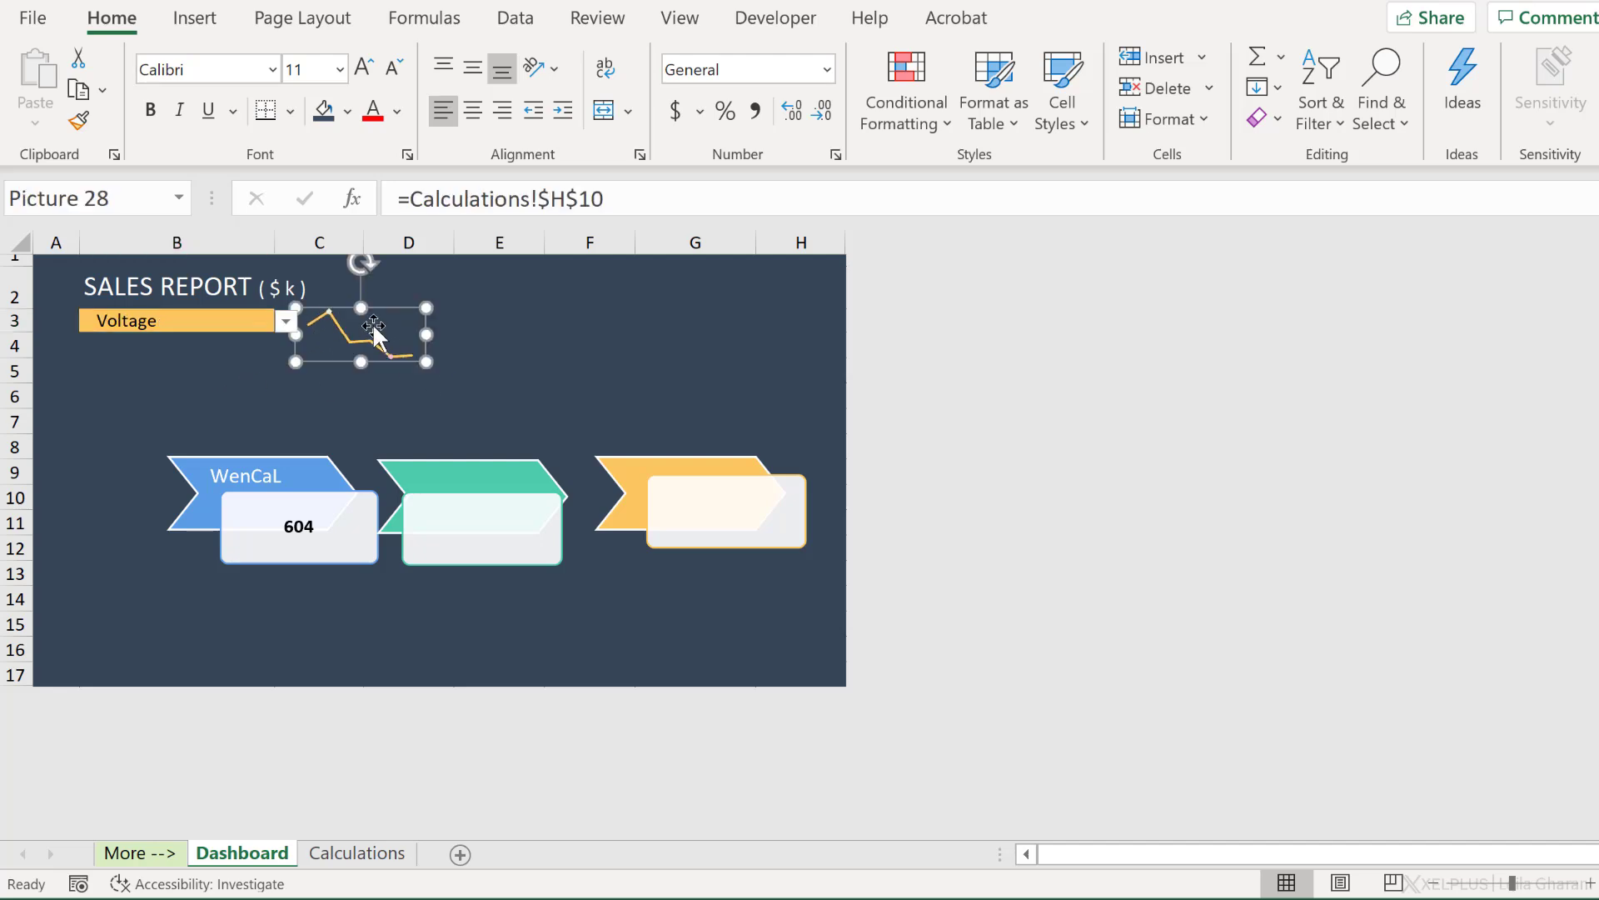
pyautogui.moveTo(379, 315); pyautogui.dragTo(399, 303)
pyautogui.click(230, 365)
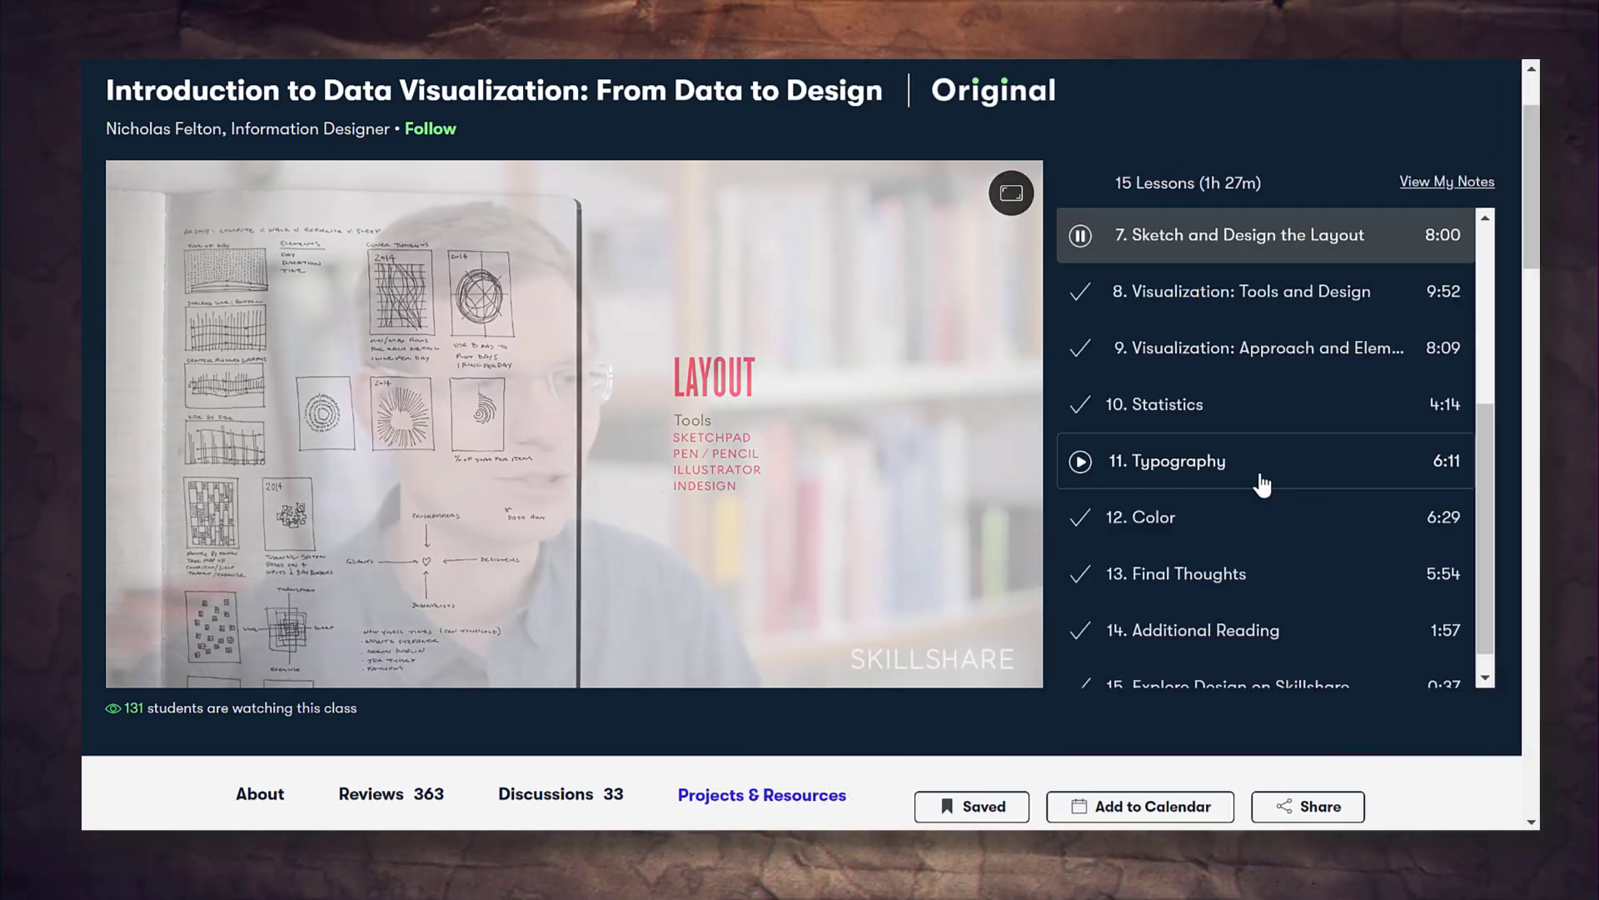
# Play lesson 11, Typography, from the class's lesson list
pyautogui.click(1264, 485)
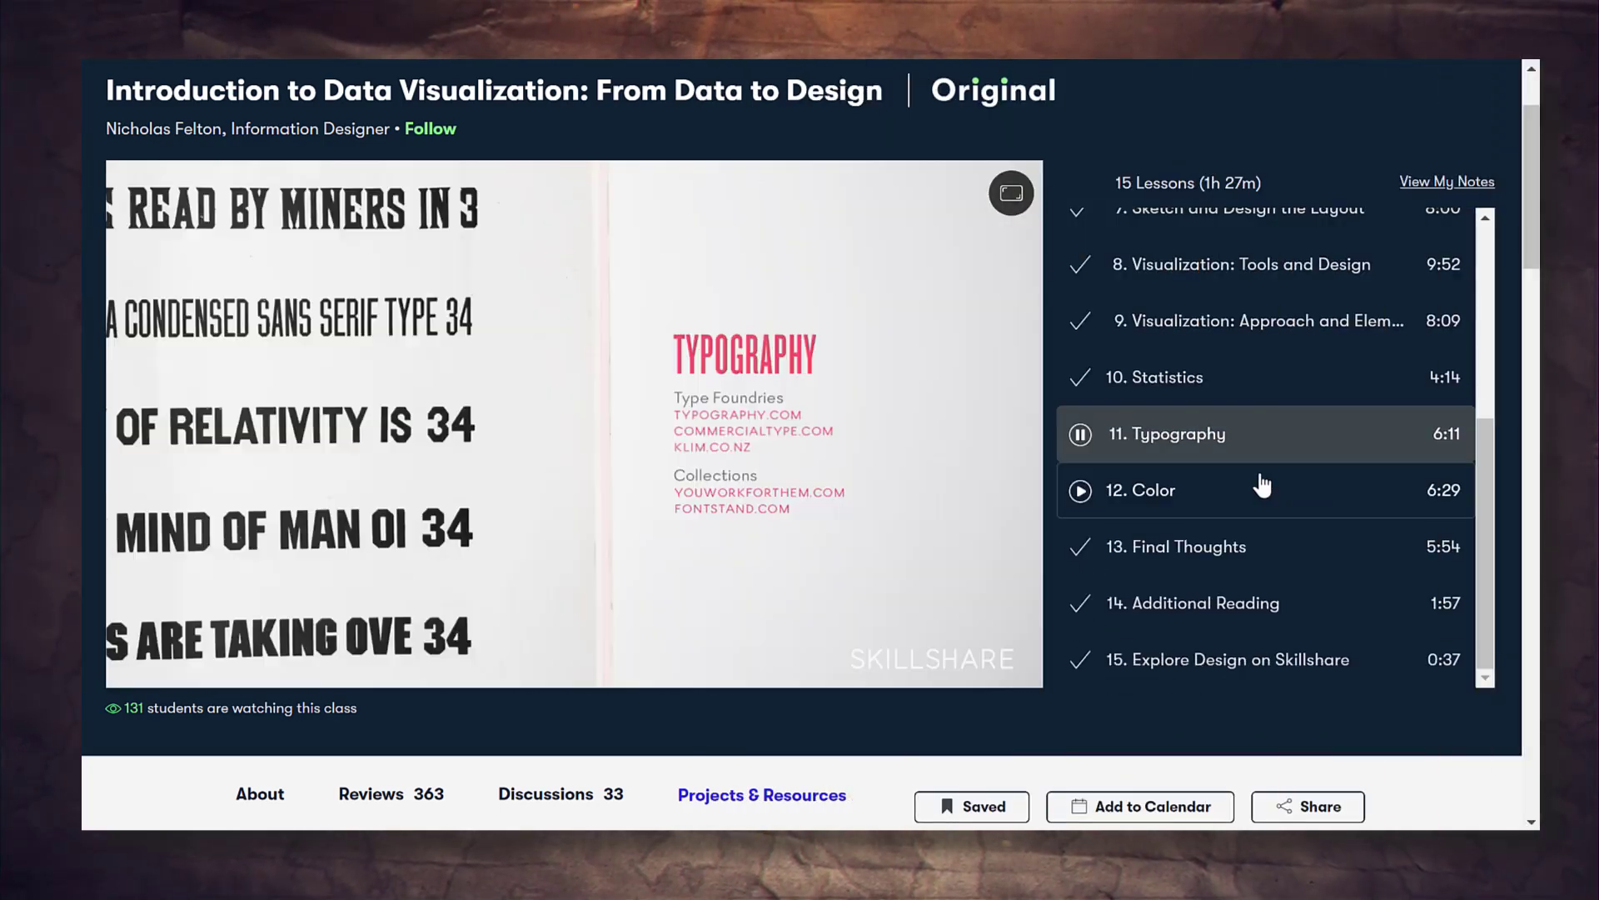